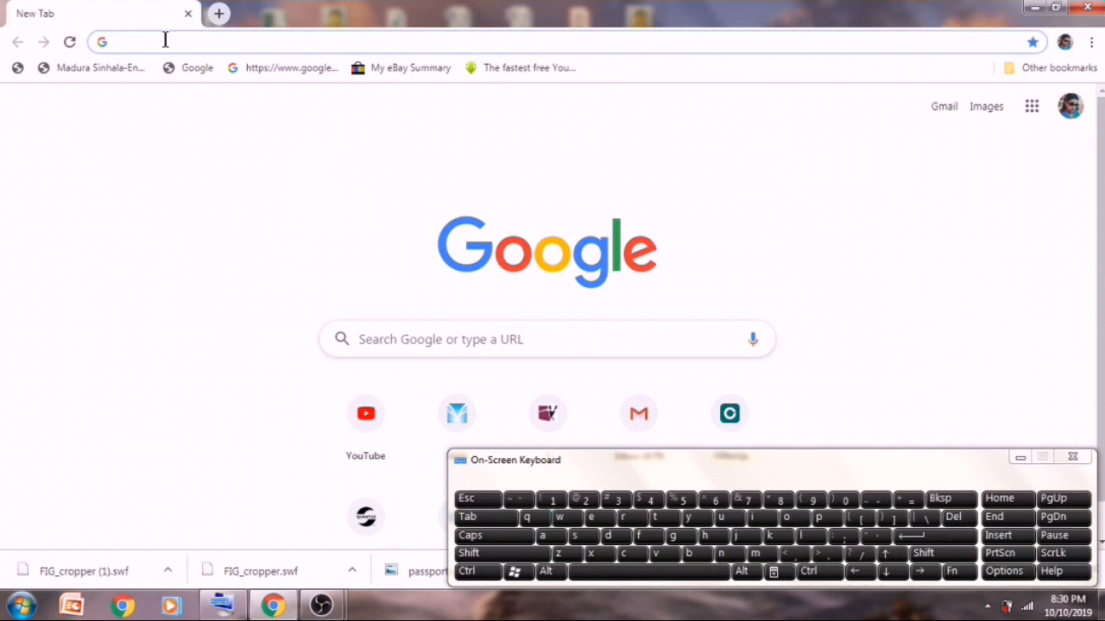
type("www.")
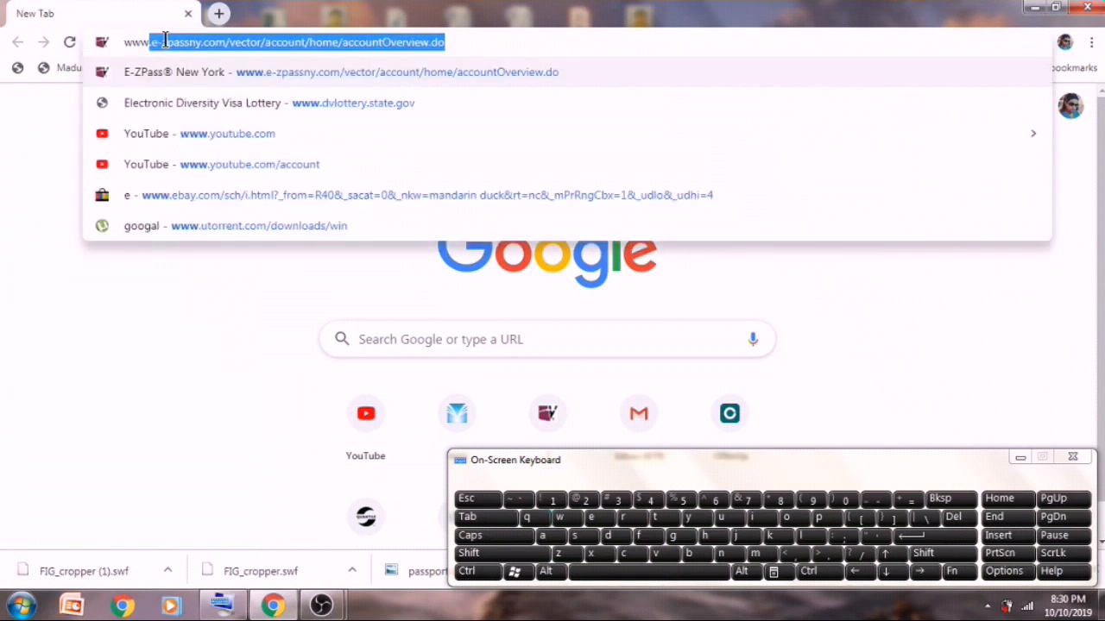
type("dvlo")
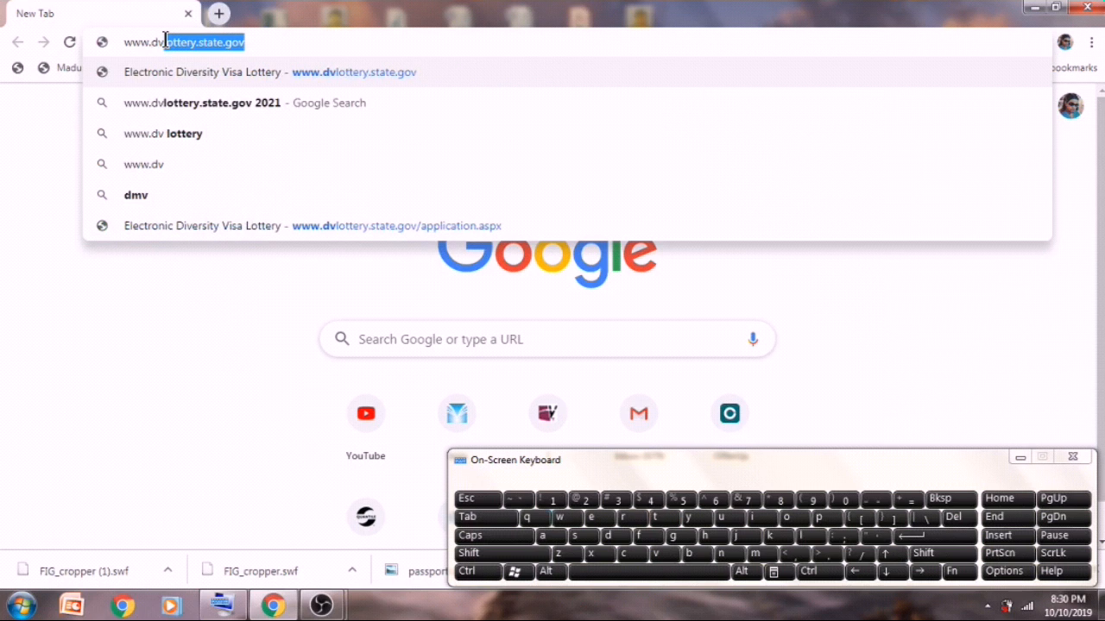
type("tte")
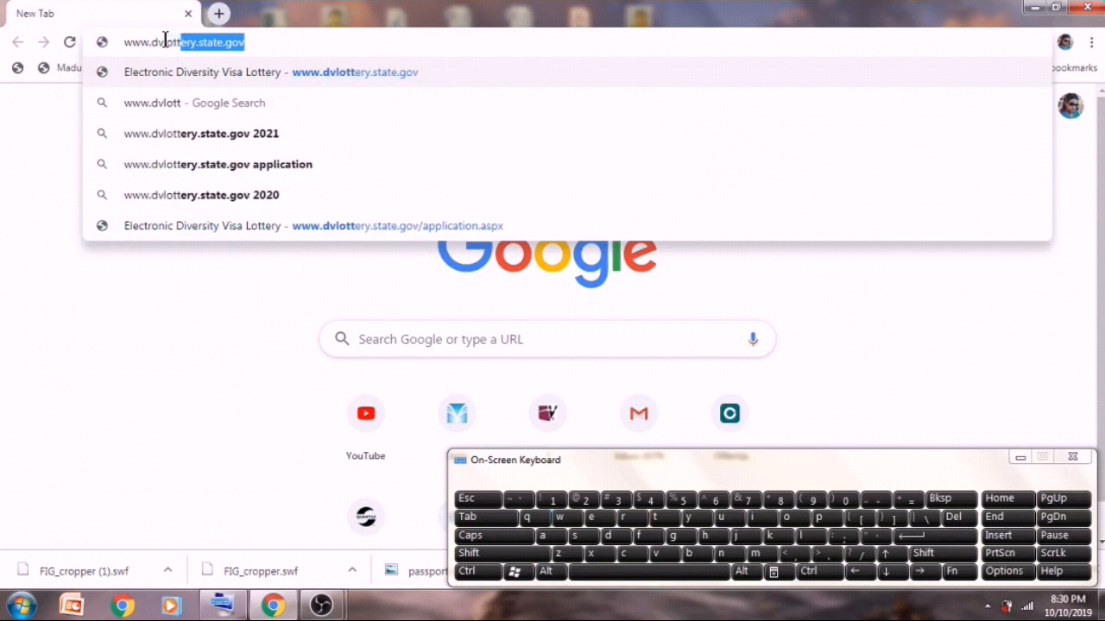
left_click(634, 519)
type(".")
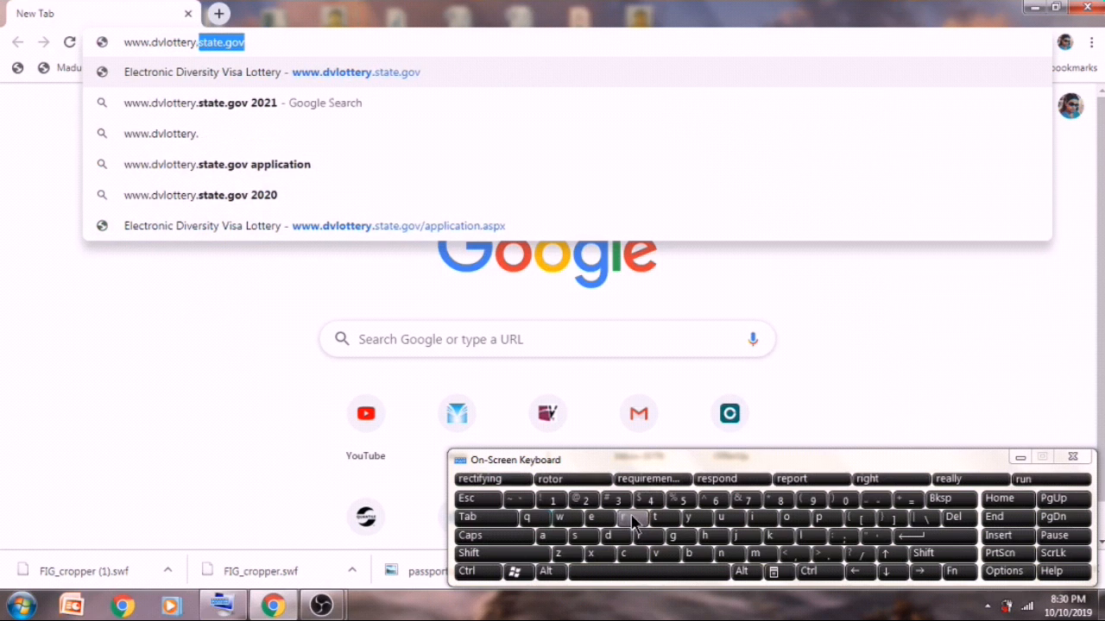
type("state")
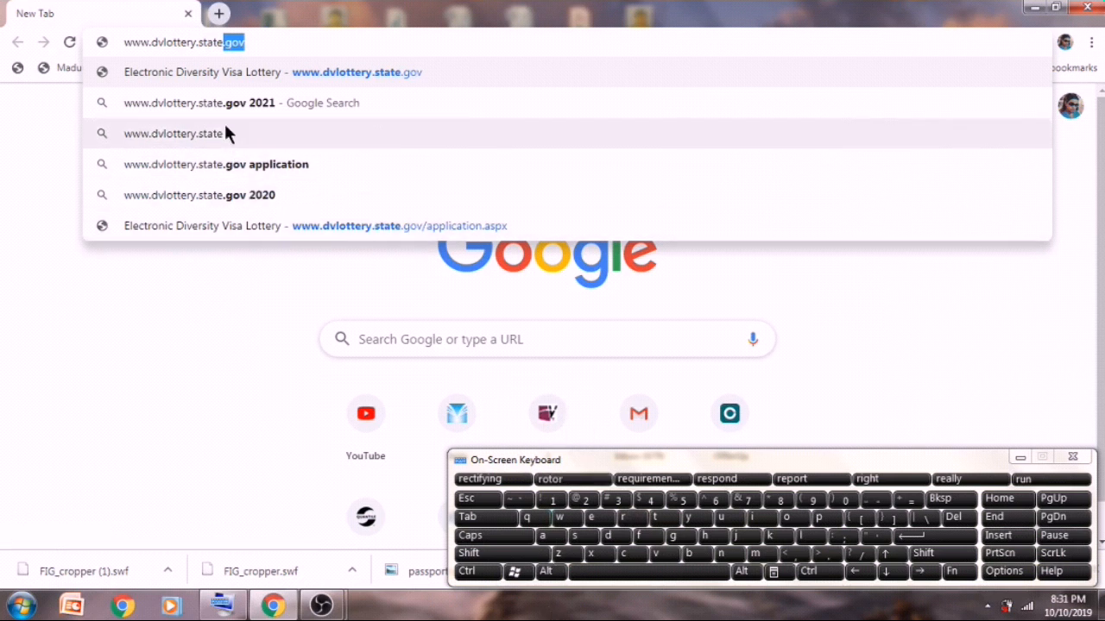
left_click(235, 99)
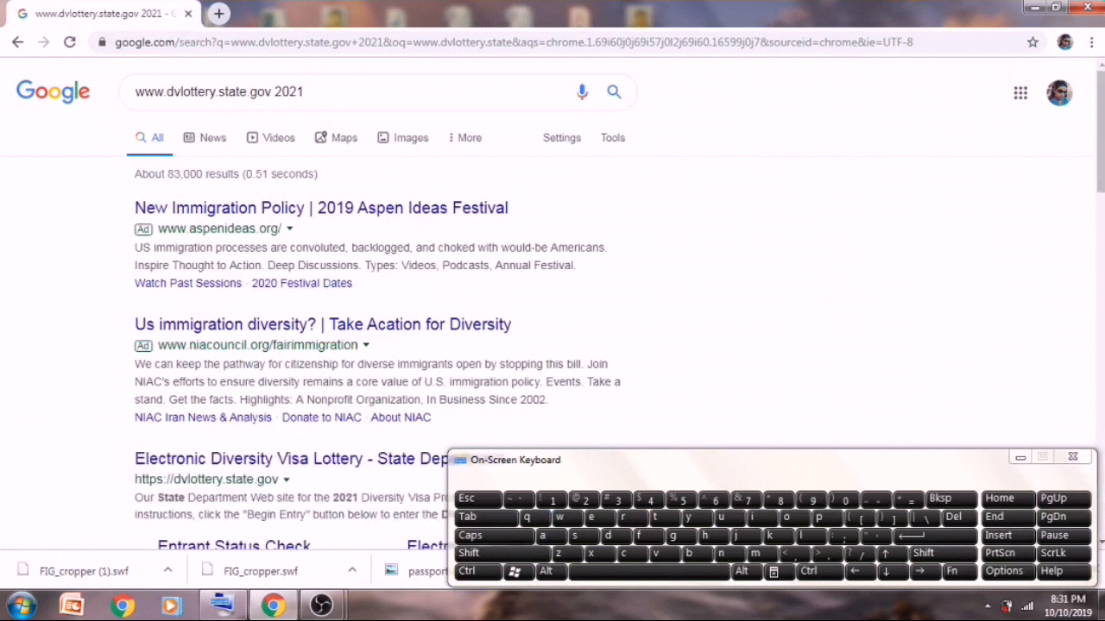
left_click_drag(1102, 114, 1102, 186)
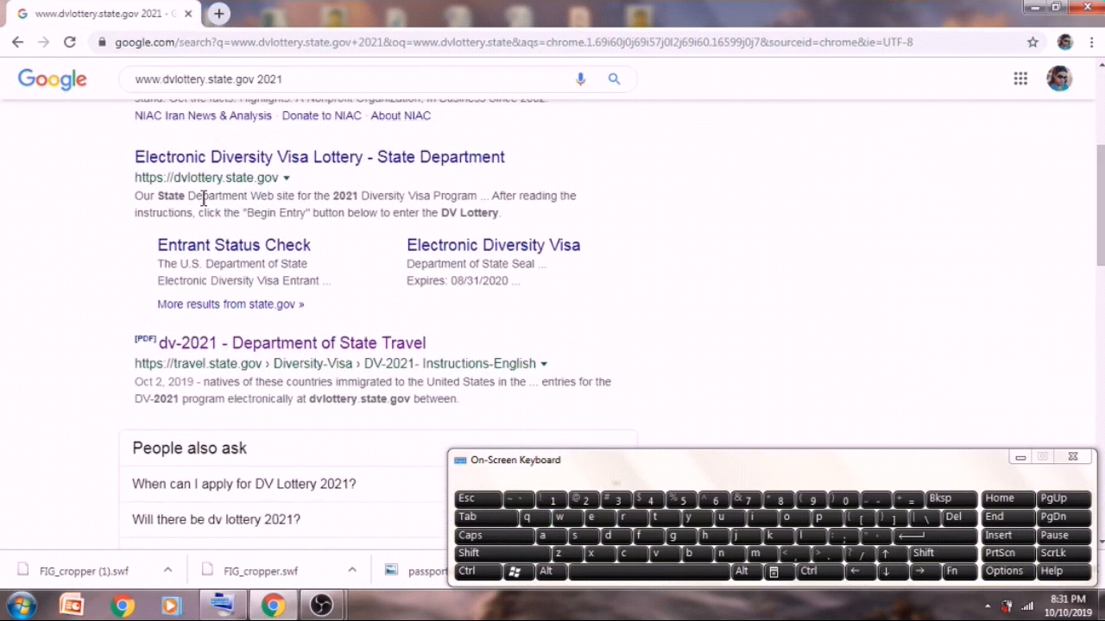
left_click(303, 160)
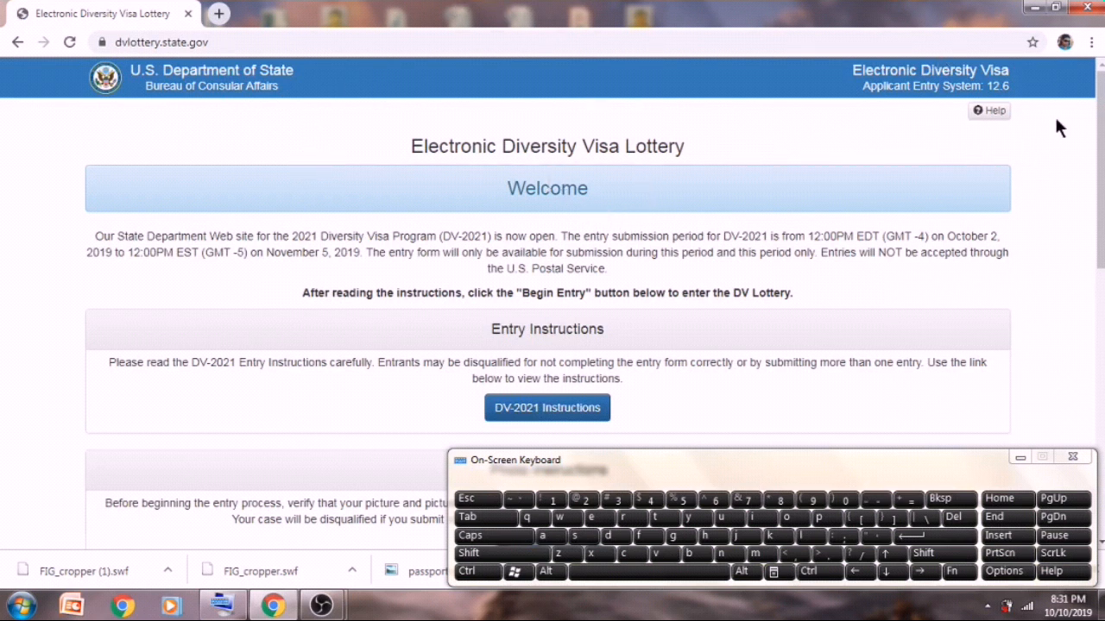
- Scroll down the welcome page and begin a new lottery entry
left_click_drag(1100, 156, 1101, 301)
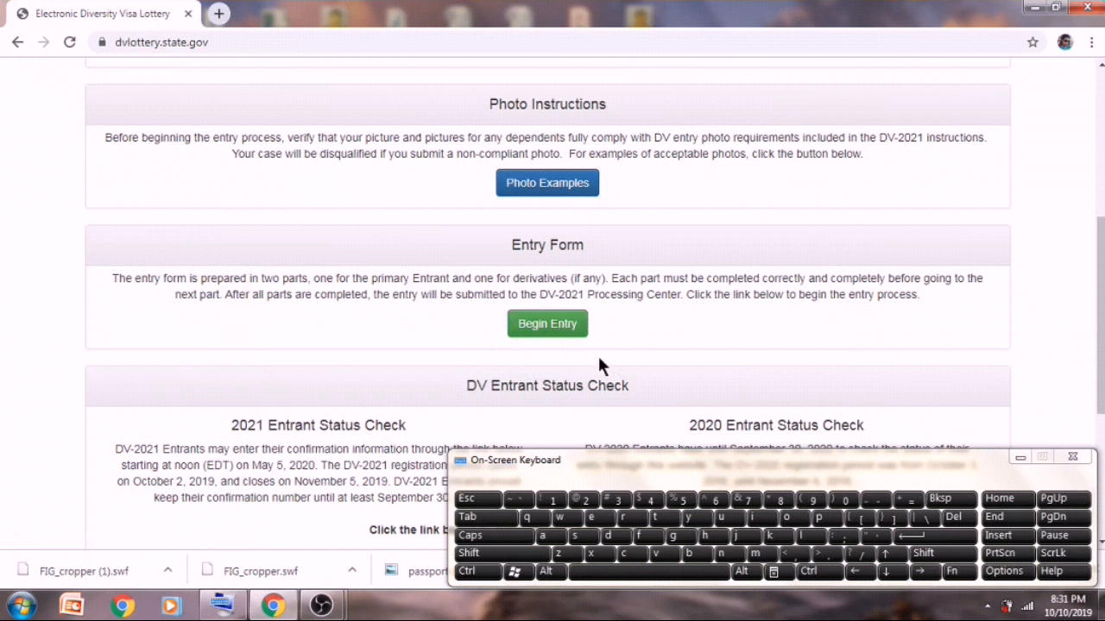
left_click(549, 325)
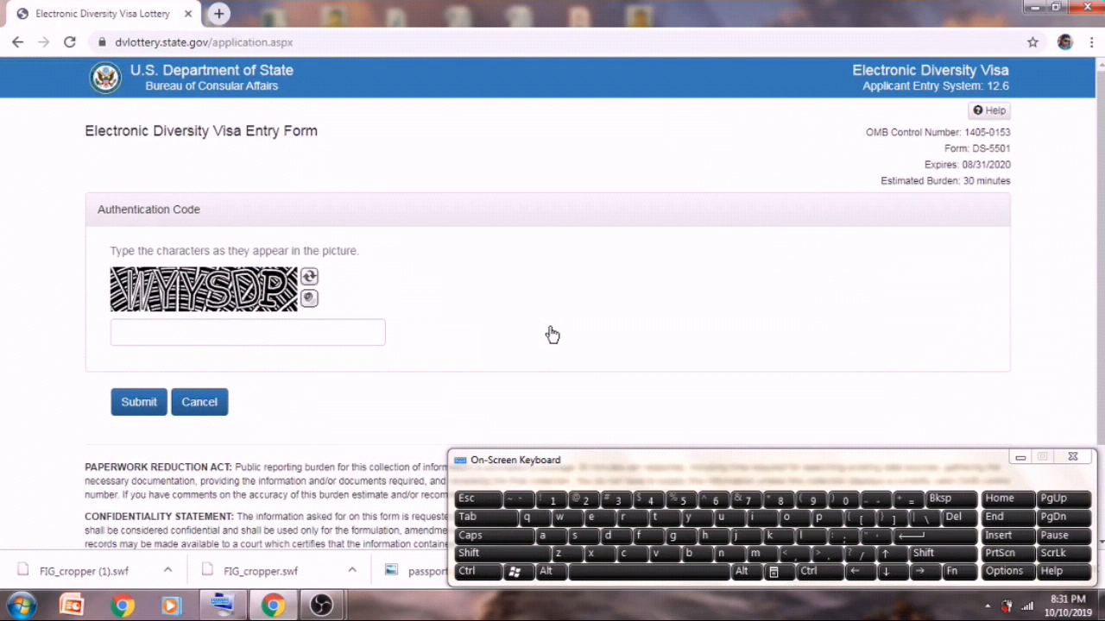
left_click(293, 334)
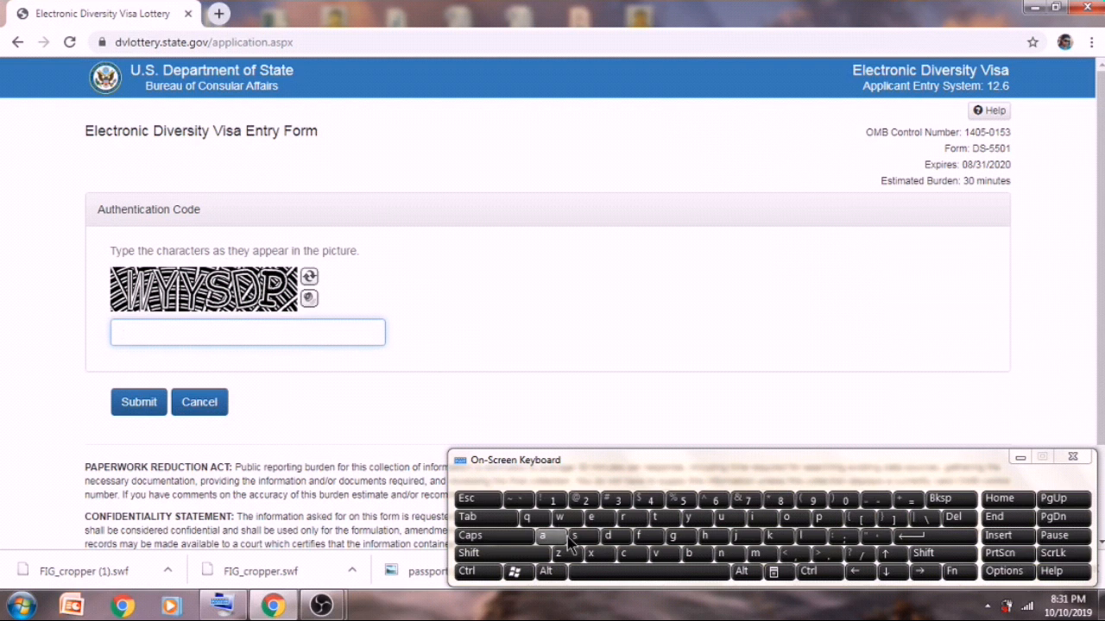
key("Caps_Lock")
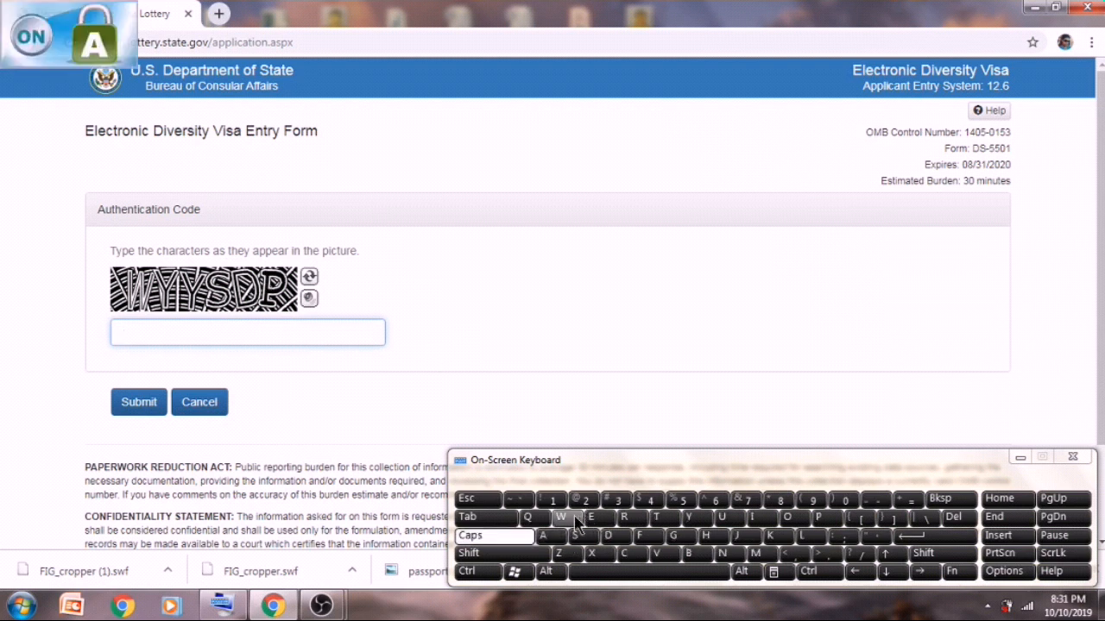
left_click(573, 519)
left_click(695, 518)
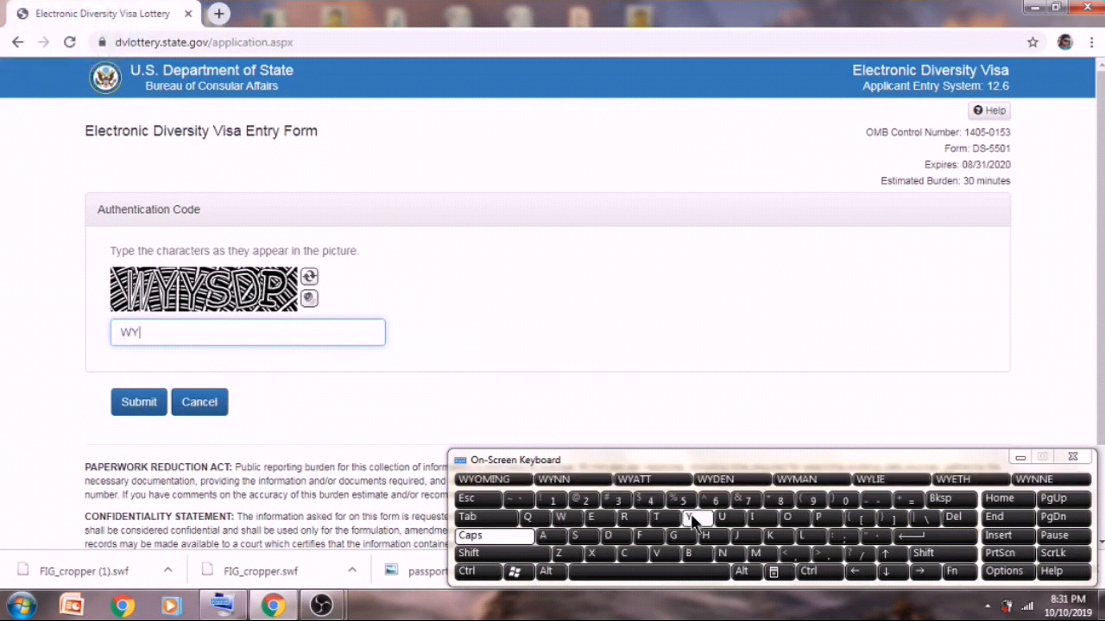
left_click(695, 519)
left_click(576, 536)
left_click(614, 536)
left_click(811, 500)
key("BackSpace")
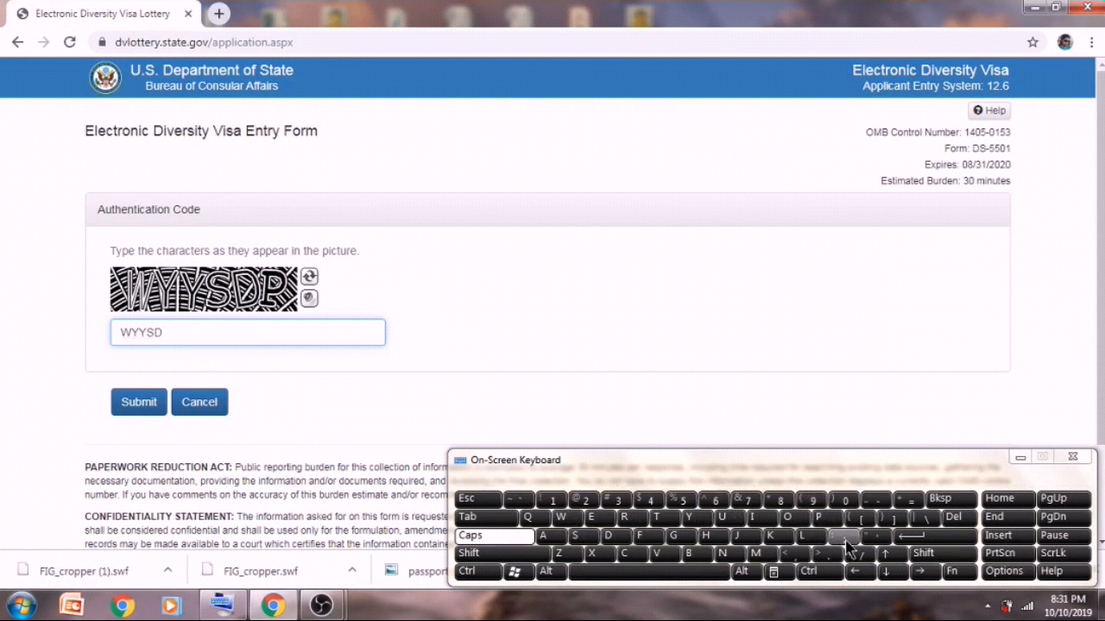
left_click(830, 521)
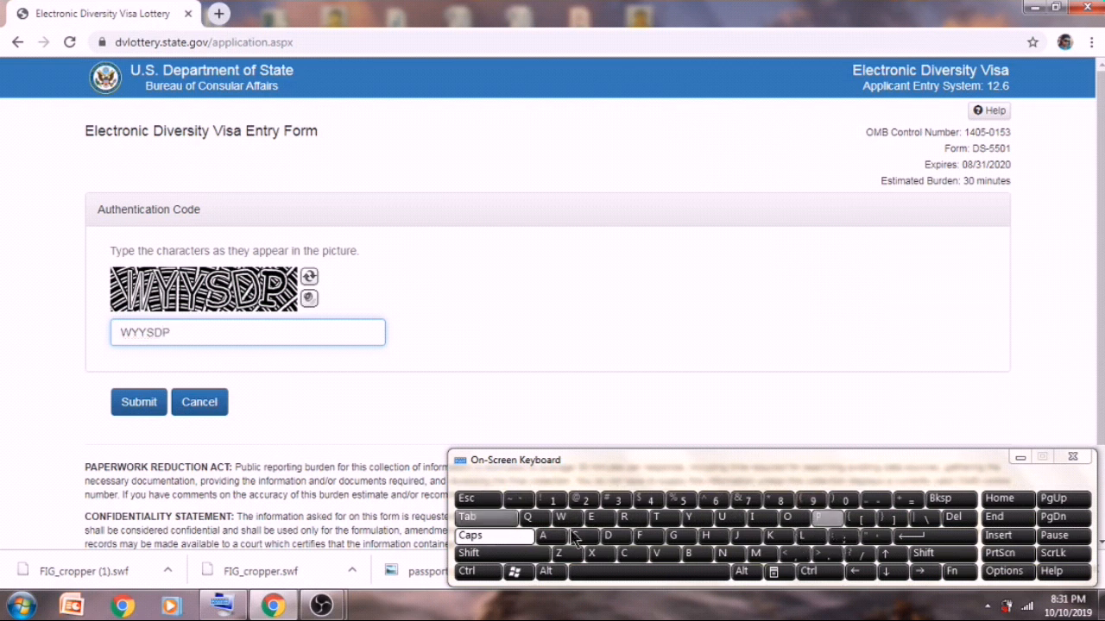
left_click(140, 403)
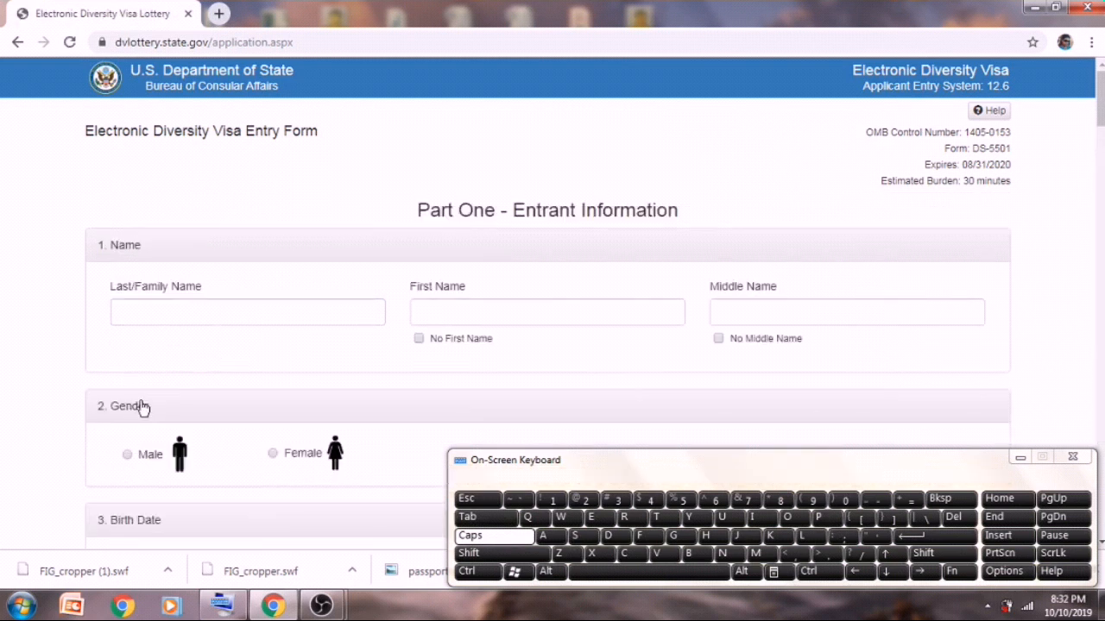
- Spell the entrant's surname into the Last/Family Name field with the on-screen keyboard
left_click(144, 311)
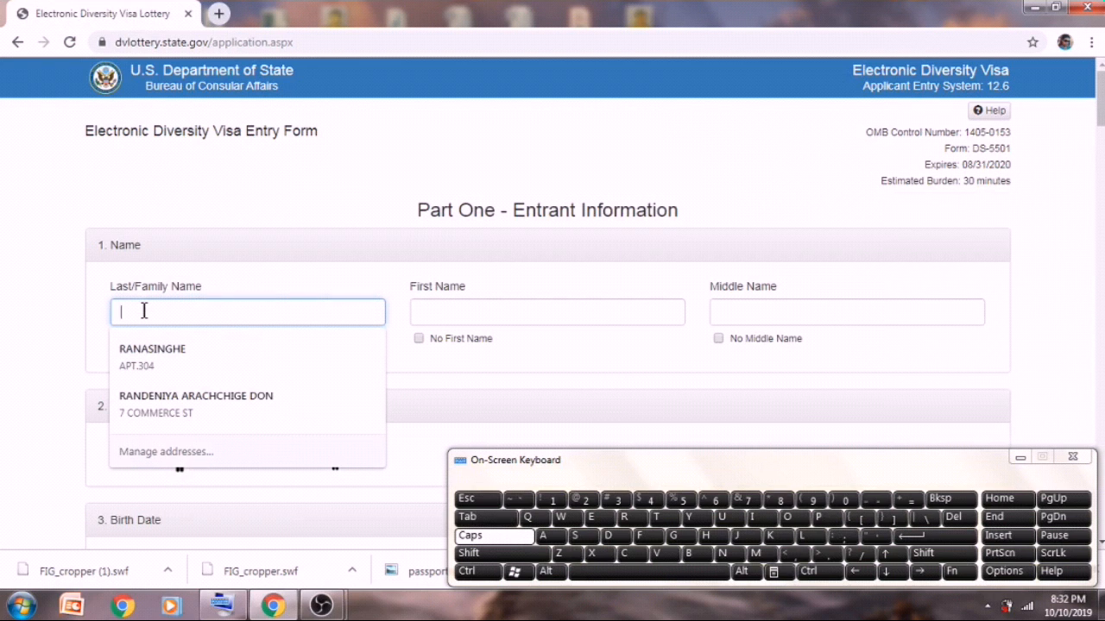
left_click(584, 537)
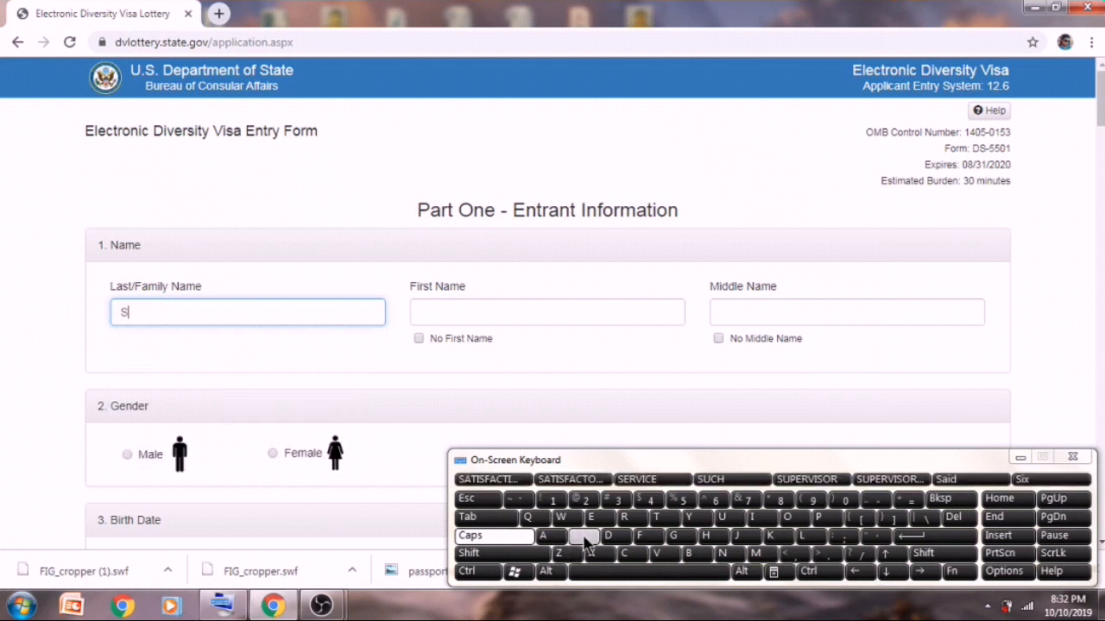
left_click(732, 520)
left_click(690, 553)
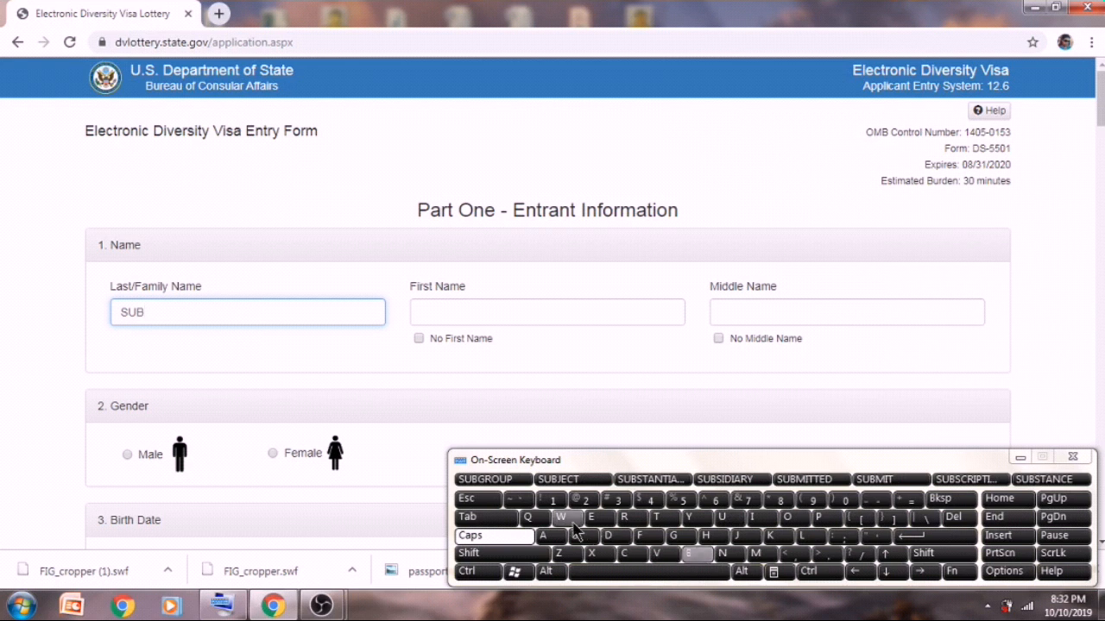
left_click(547, 535)
left_click(584, 537)
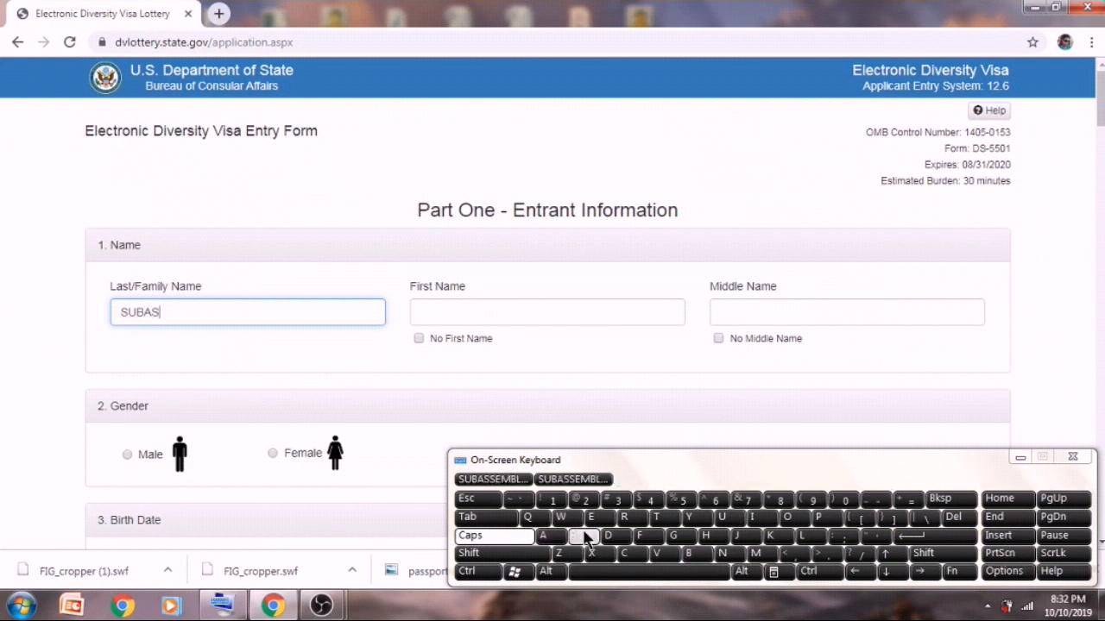
left_click(751, 517)
left_click(724, 554)
left_click(678, 536)
left_click(706, 537)
left_click(633, 518)
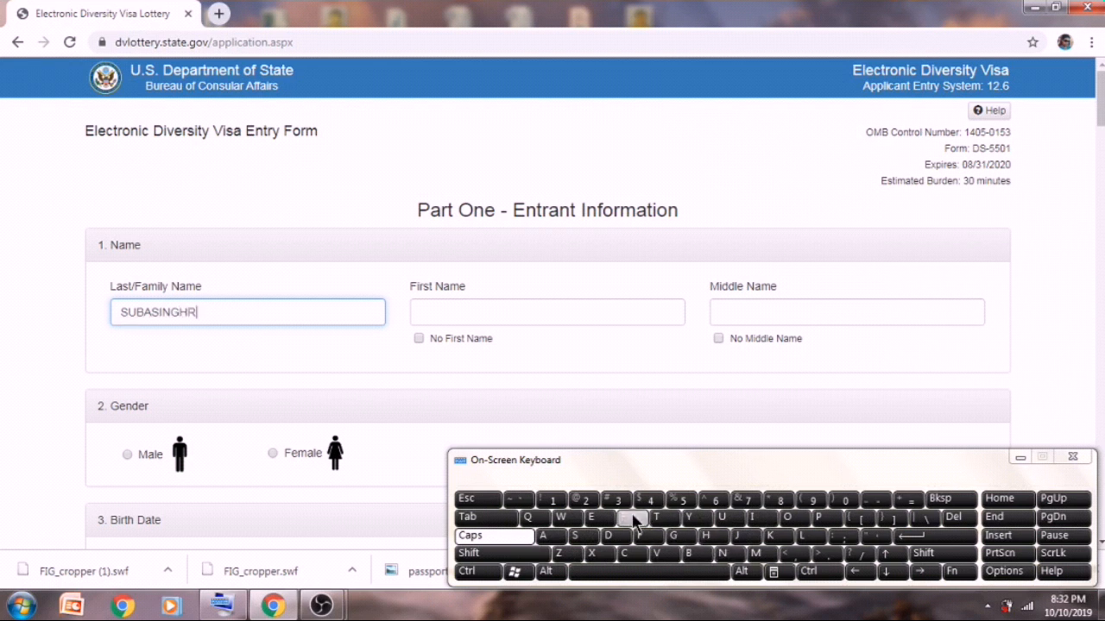
key("BackSpace")
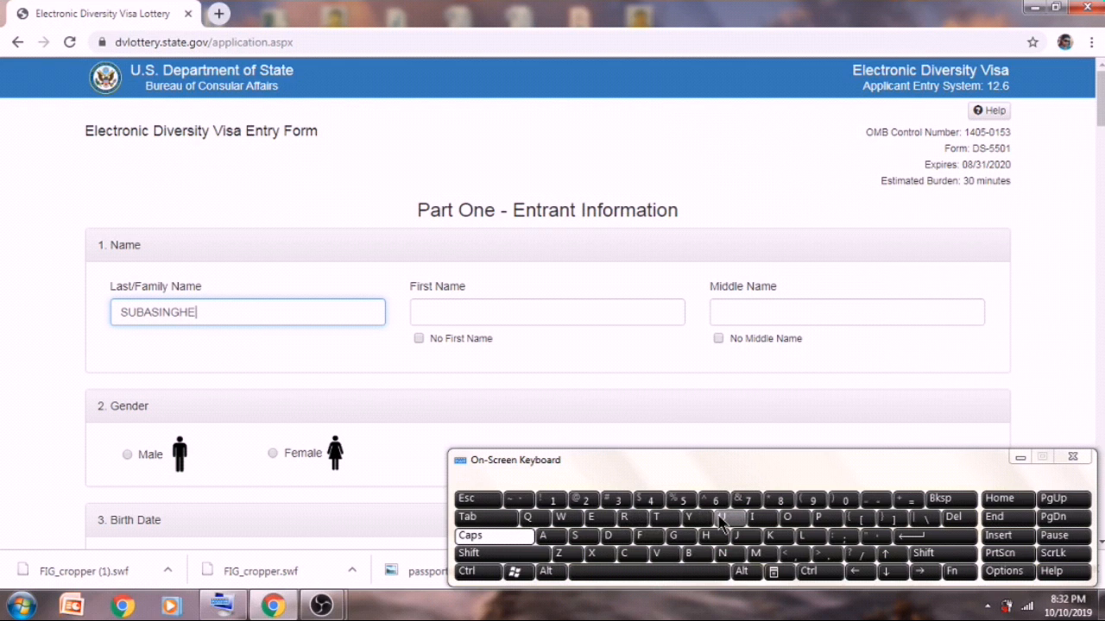
- Enter the entrant's first name in the First Name field
left_click(664, 316)
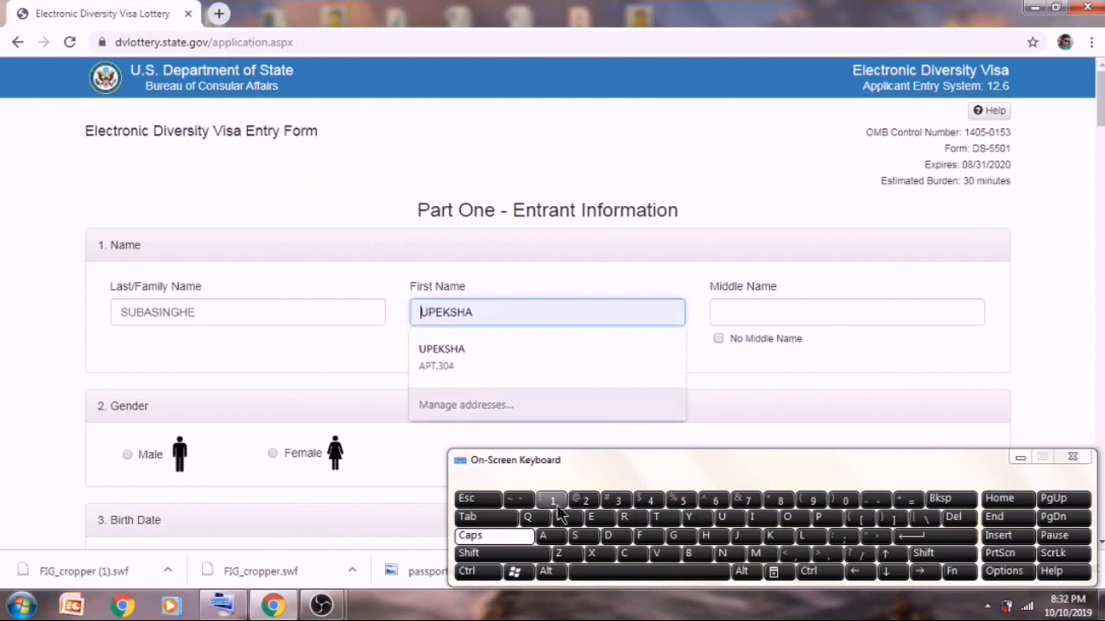
left_click(543, 536)
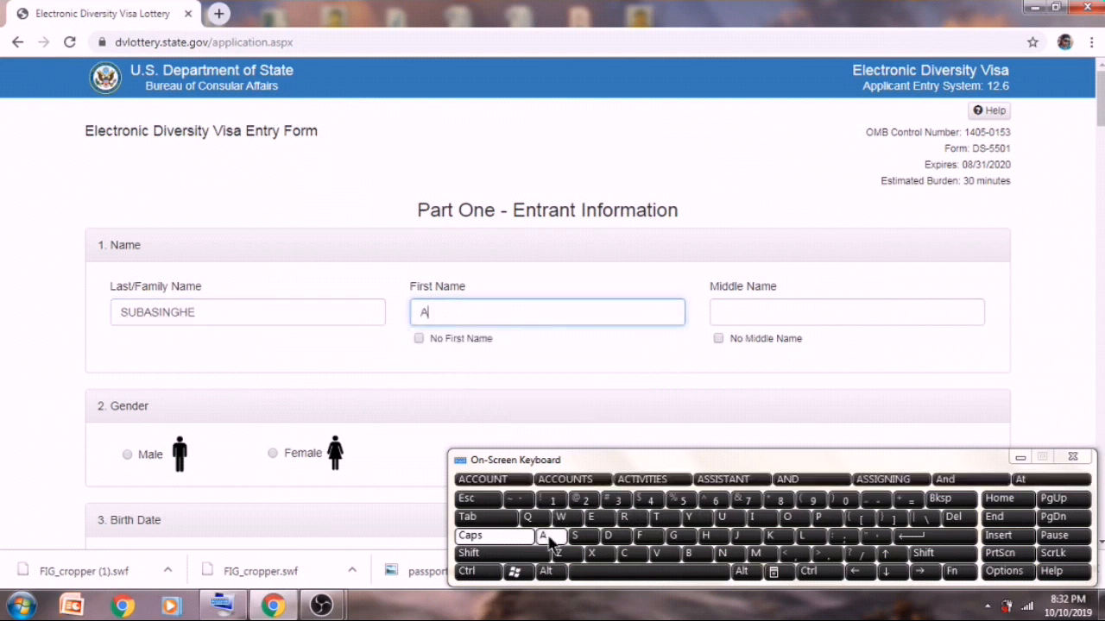
left_click(756, 553)
left_click(544, 536)
left_click(816, 536)
left_click(760, 518)
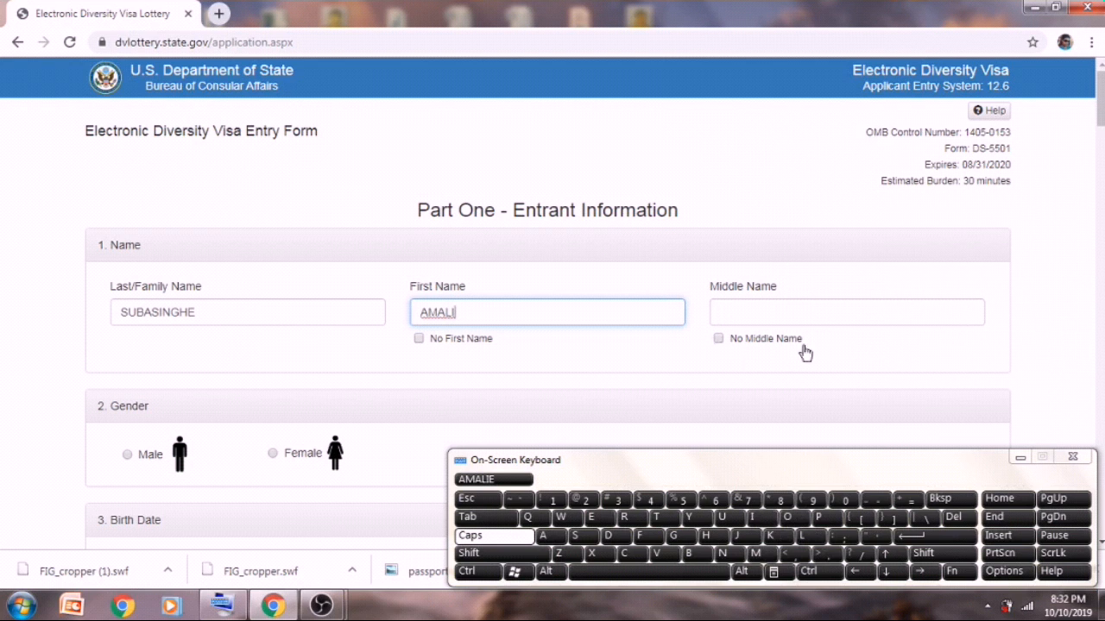
- Leave 'no middle name' unchecked and spell the entrant's first middle name
left_click(719, 339)
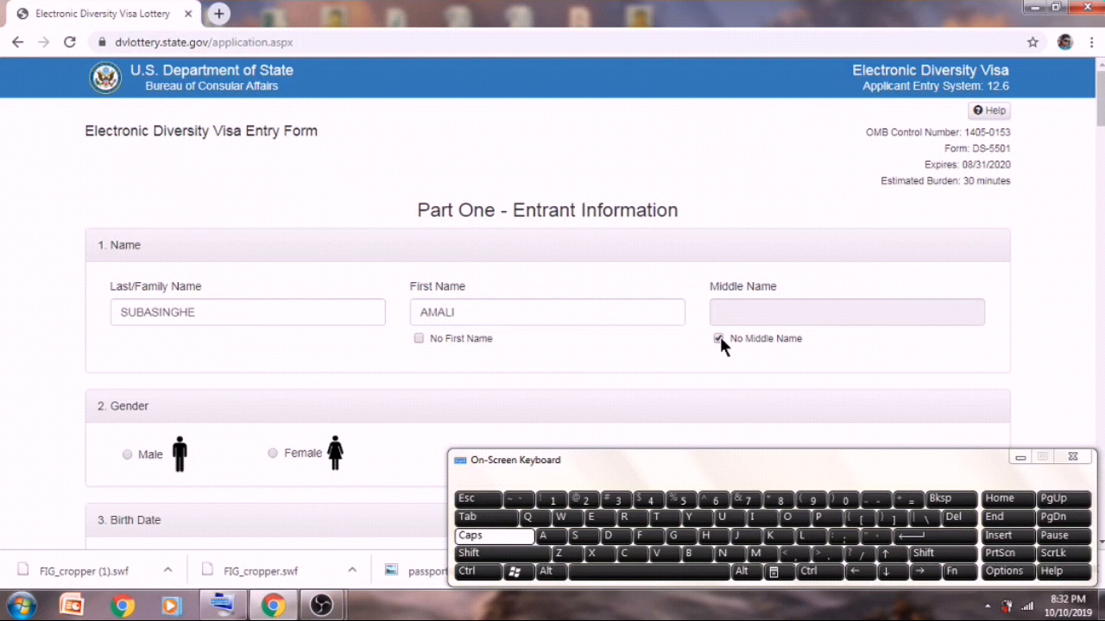
left_click(719, 338)
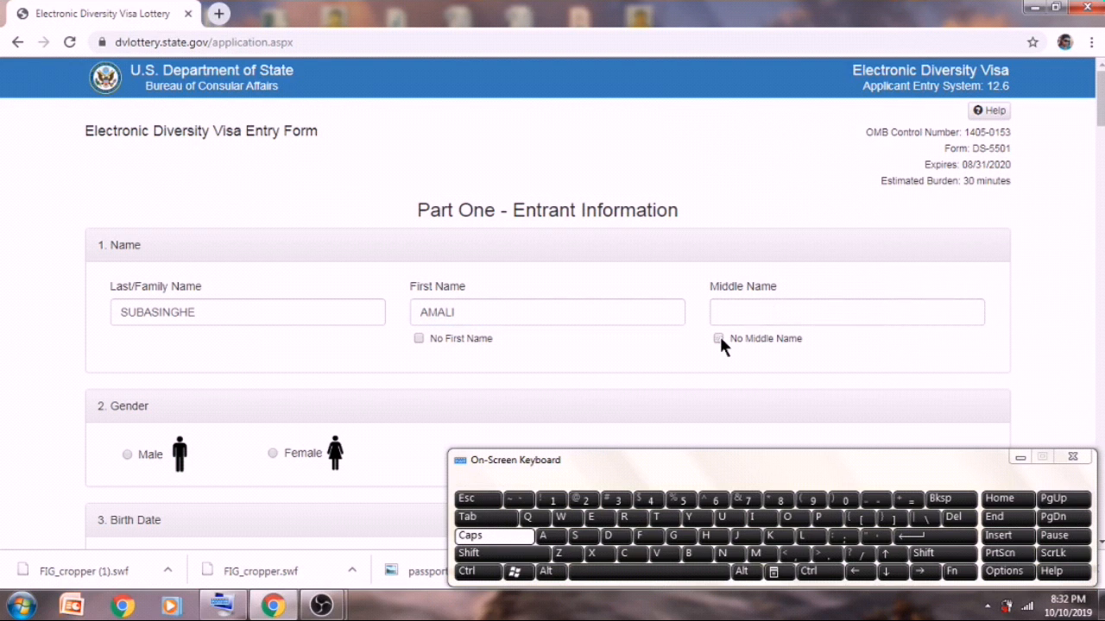
left_click(717, 316)
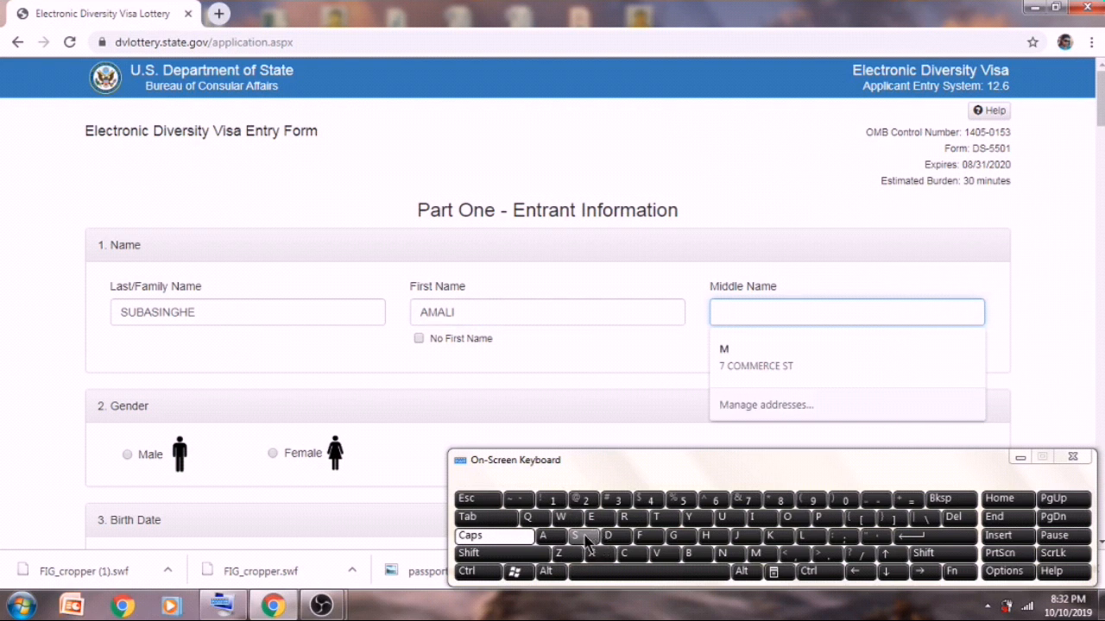
left_click(629, 553)
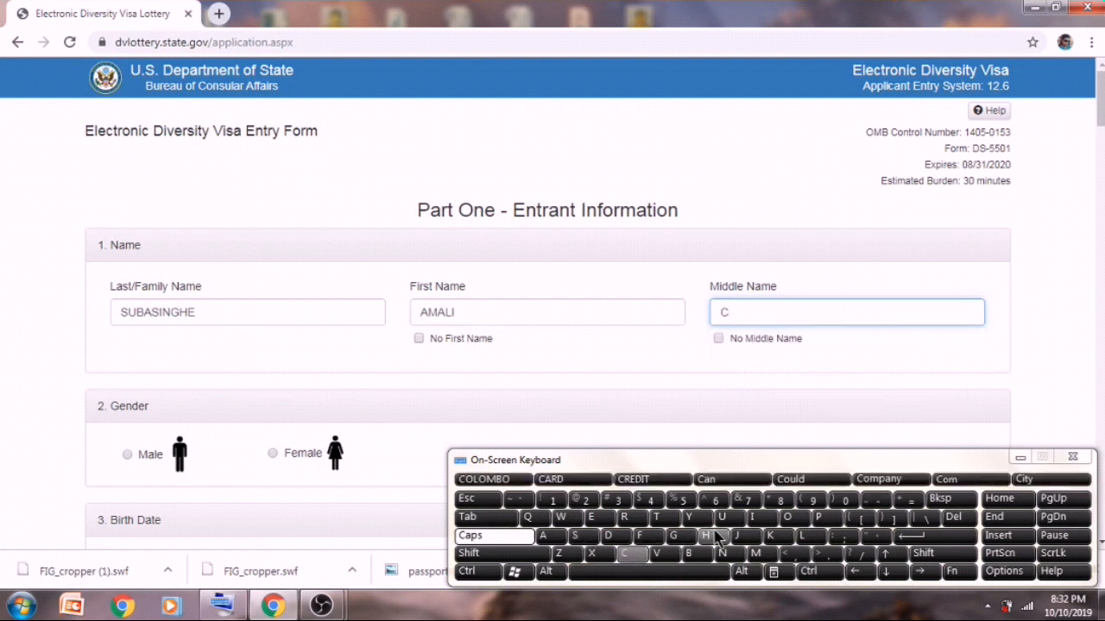
left_click(706, 535)
left_click(544, 535)
left_click(658, 517)
left_click(705, 535)
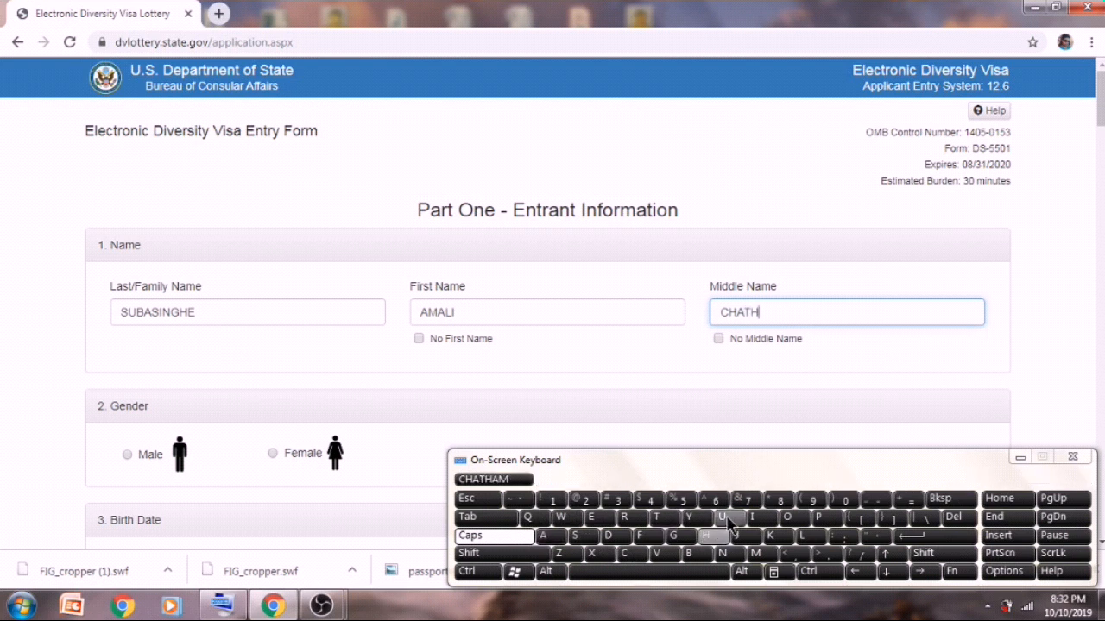
left_click(725, 517)
left_click(624, 517)
left_click(753, 517)
left_click(773, 535)
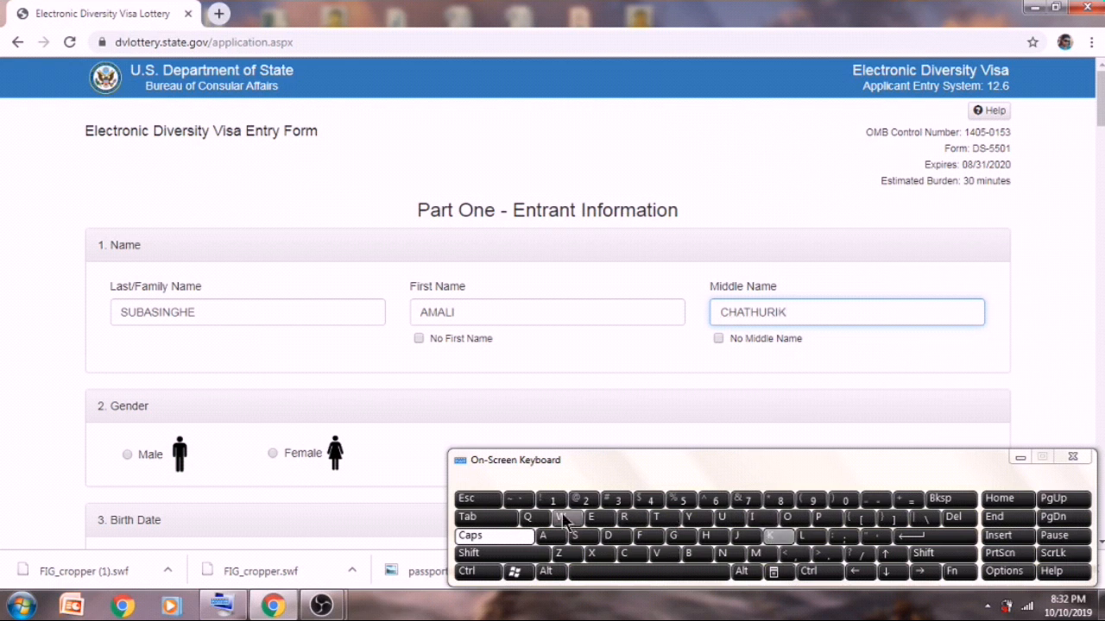
left_click(549, 537)
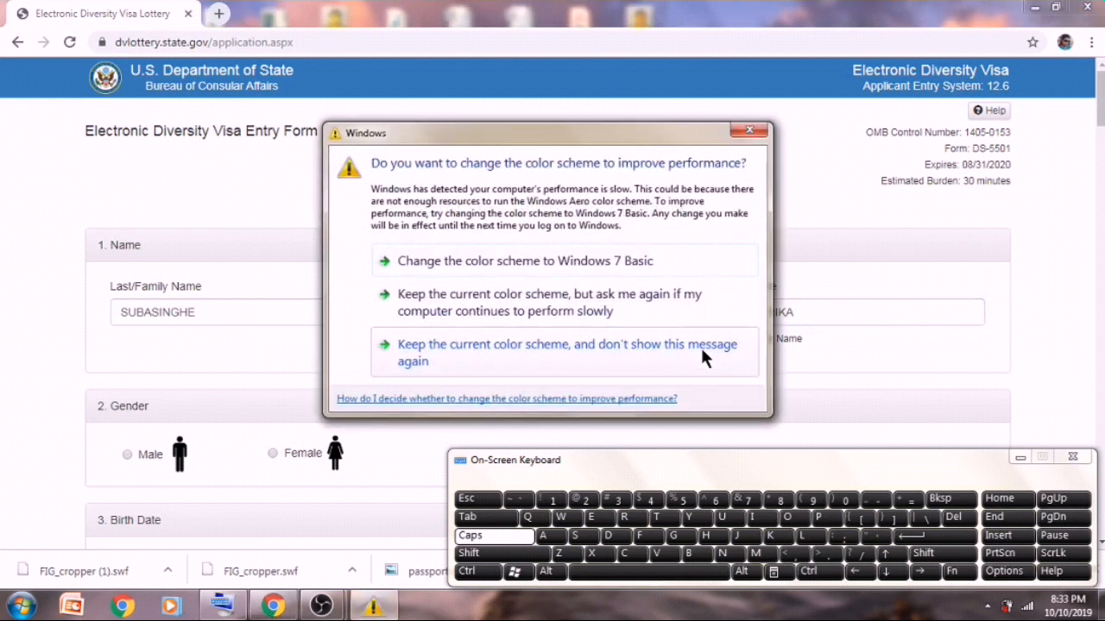
- Close the Windows colour-scheme performance prompt, keeping the current scheme
left_click(747, 130)
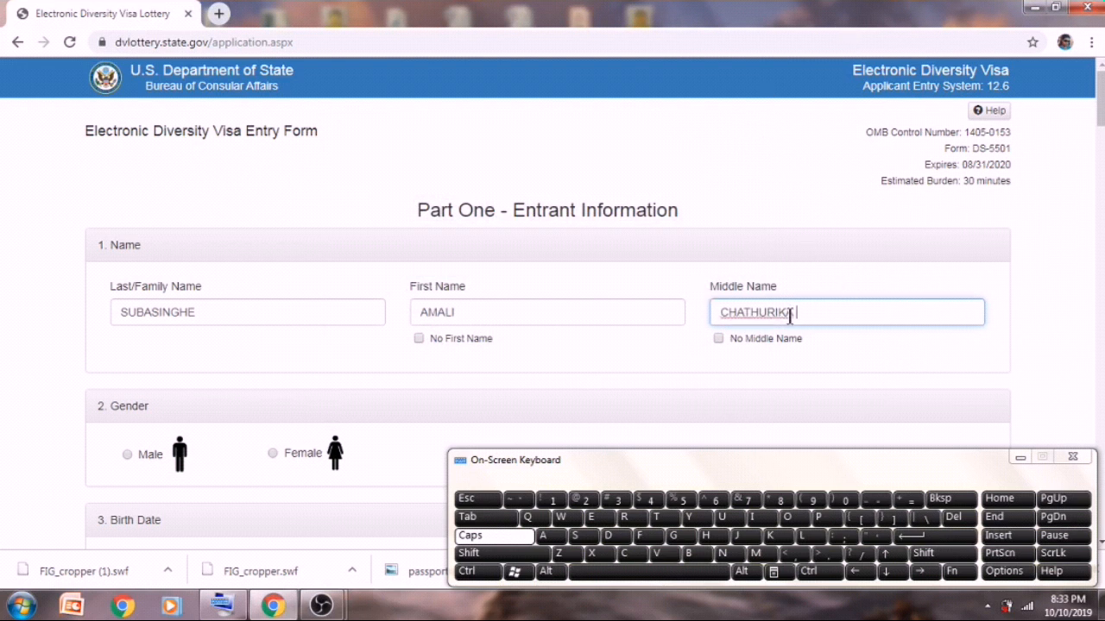
- Remove the stray space after the first middle name
key("BackSpace")
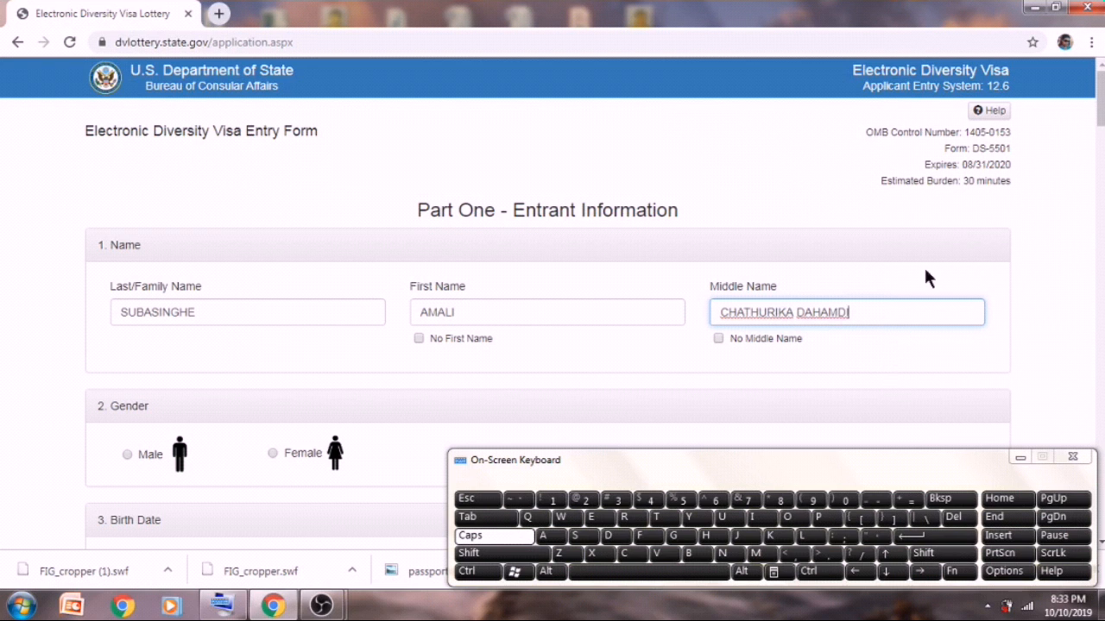
- Select Female as gender and enter birth month 12 and day 9
left_click_drag(1102, 95, 1104, 125)
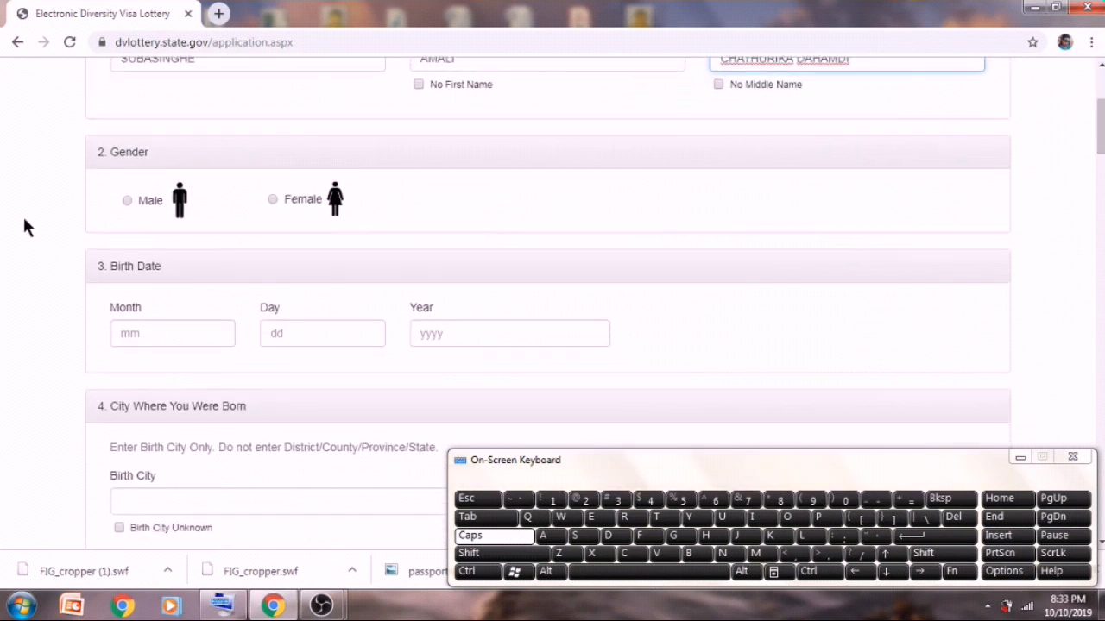
left_click(273, 200)
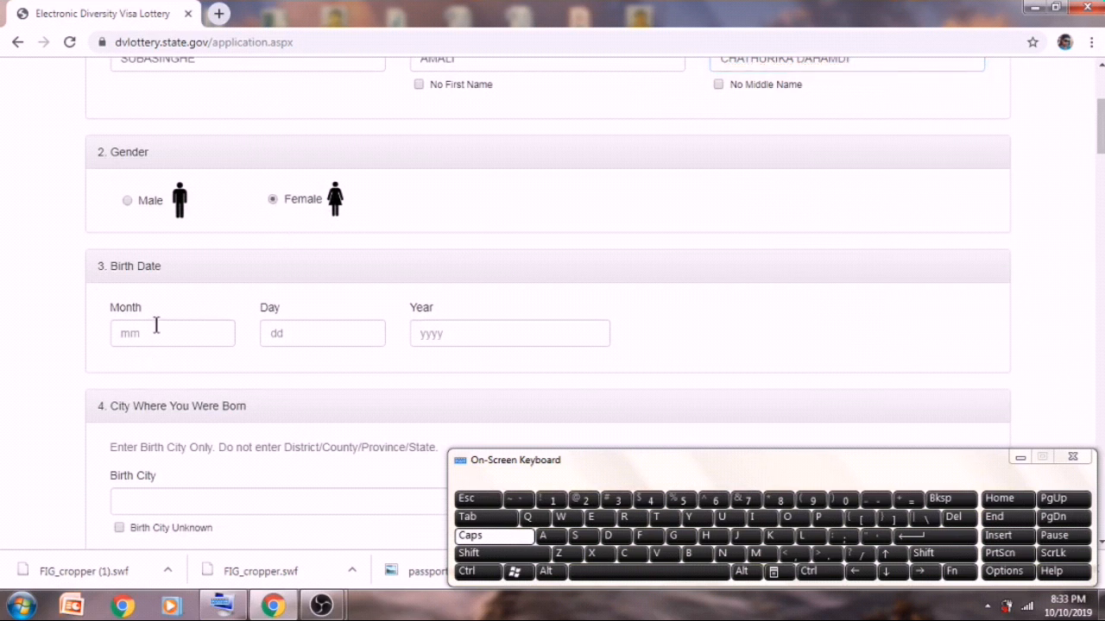
left_click(553, 500)
left_click(584, 501)
left_click(374, 345)
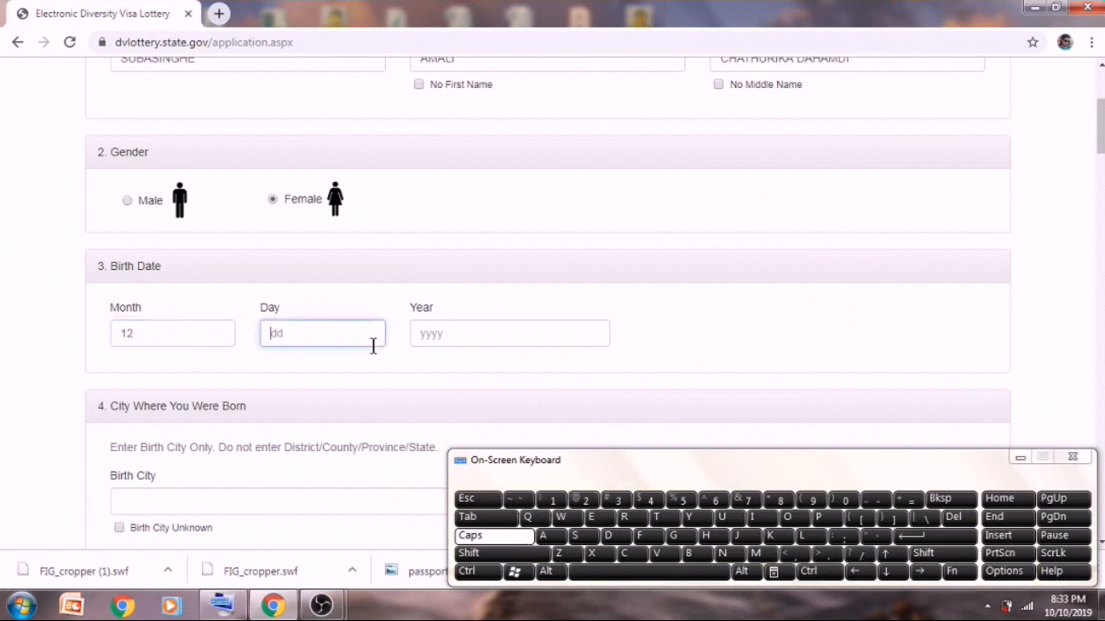
left_click(810, 503)
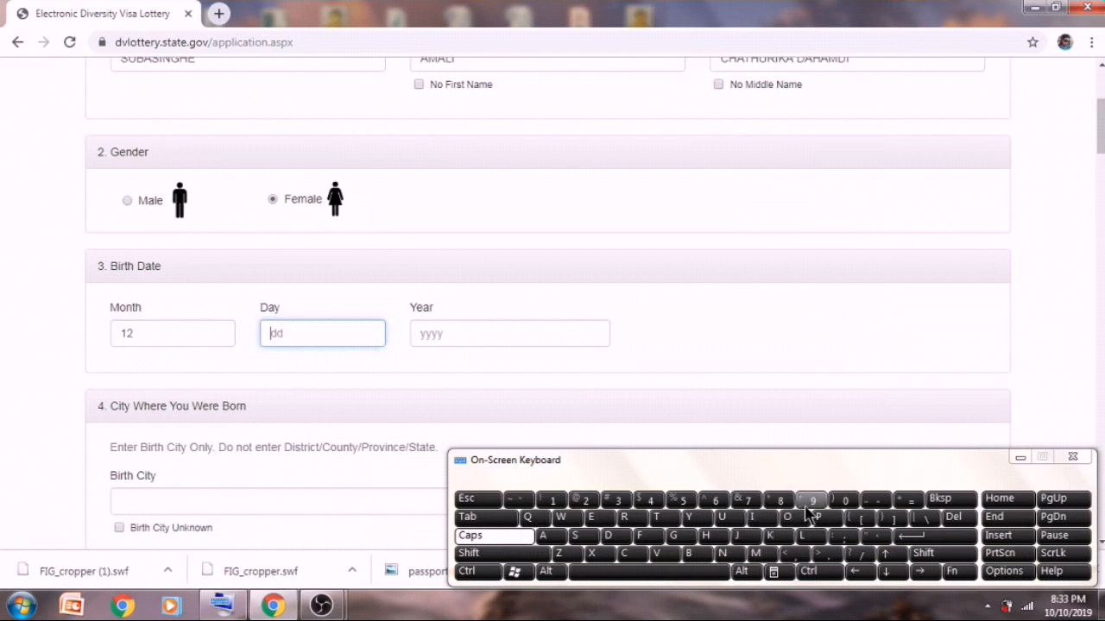
- Enter 1985 as the birth year, correcting a mistyped digit
left_click(552, 333)
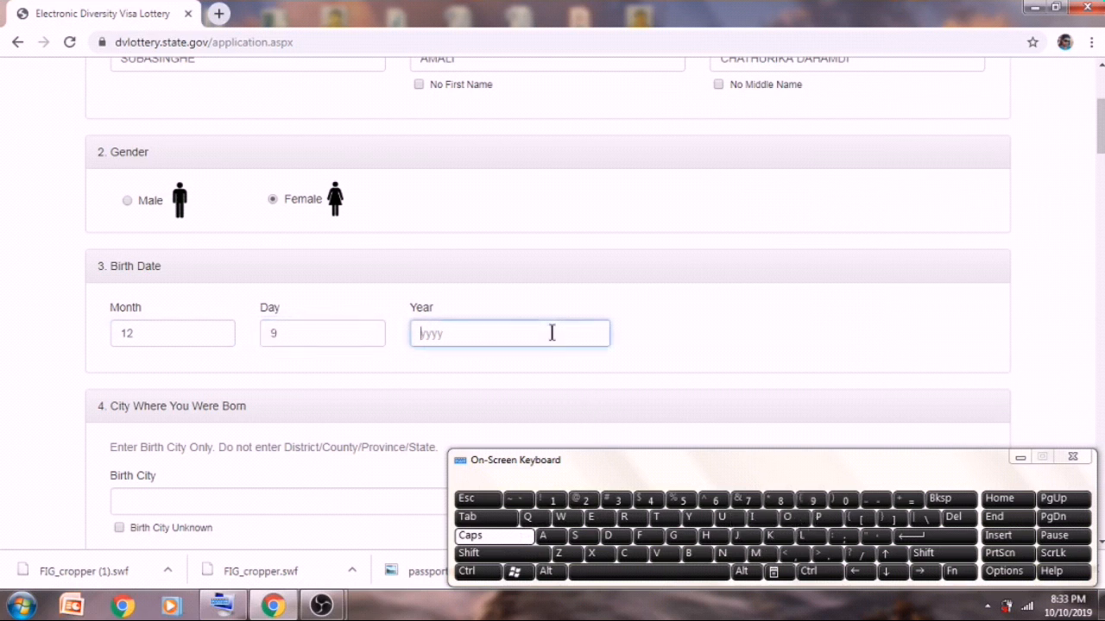
left_click(553, 500)
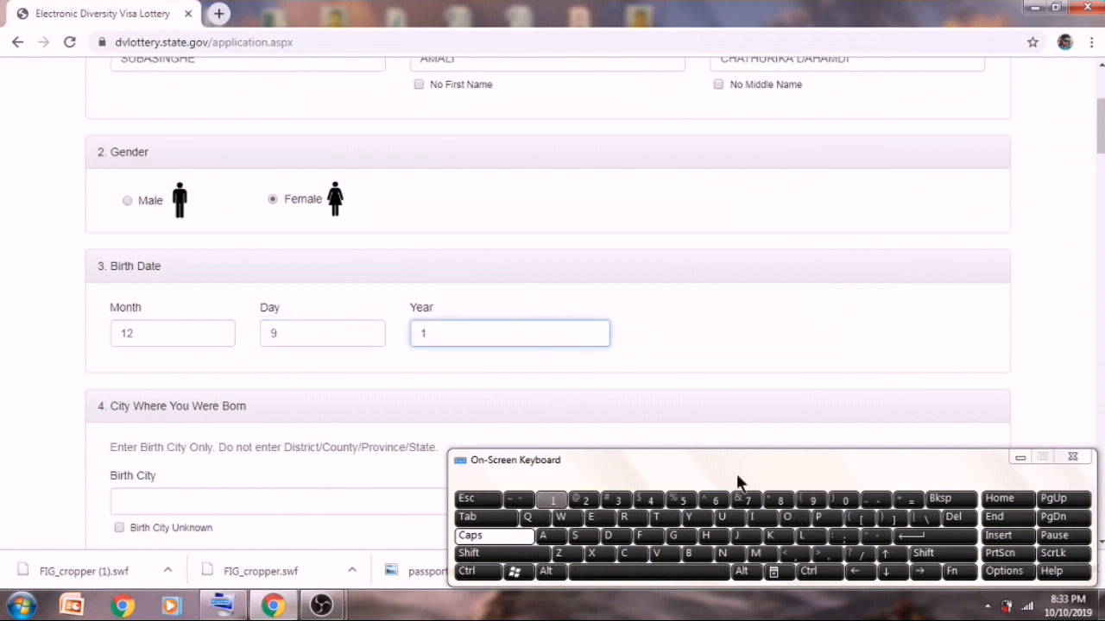
left_click(779, 503)
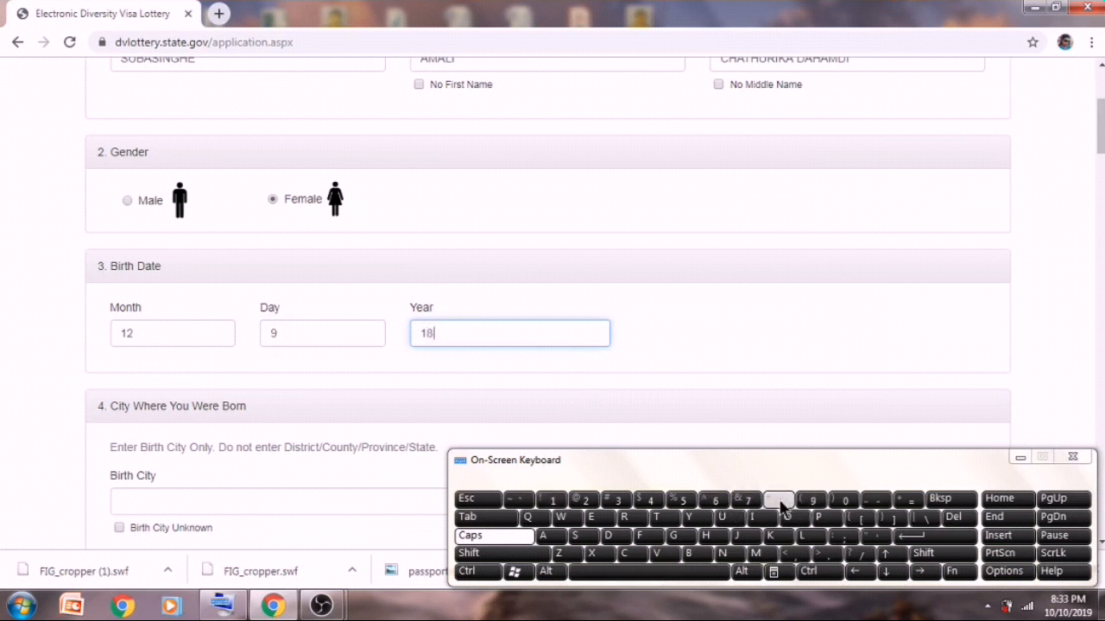
left_click(779, 504)
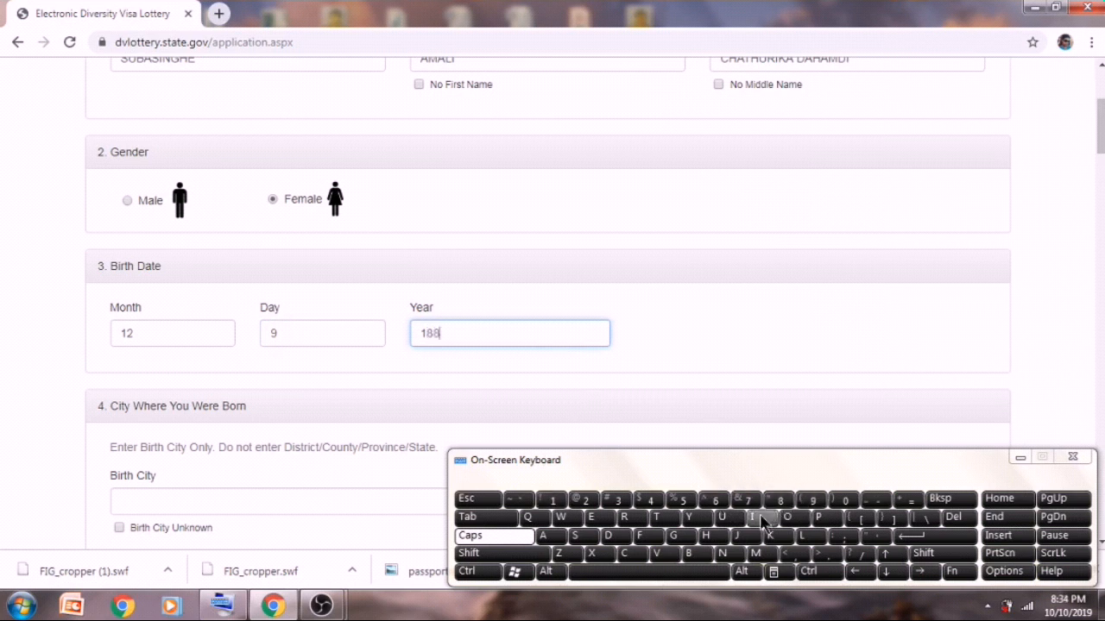
left_click(826, 499)
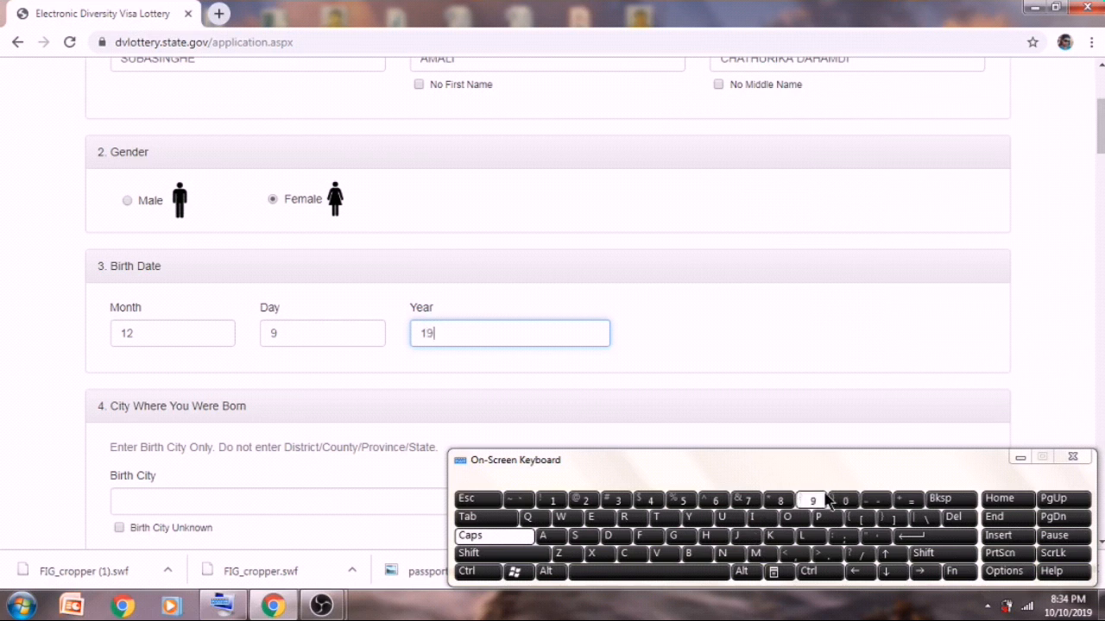
left_click(779, 499)
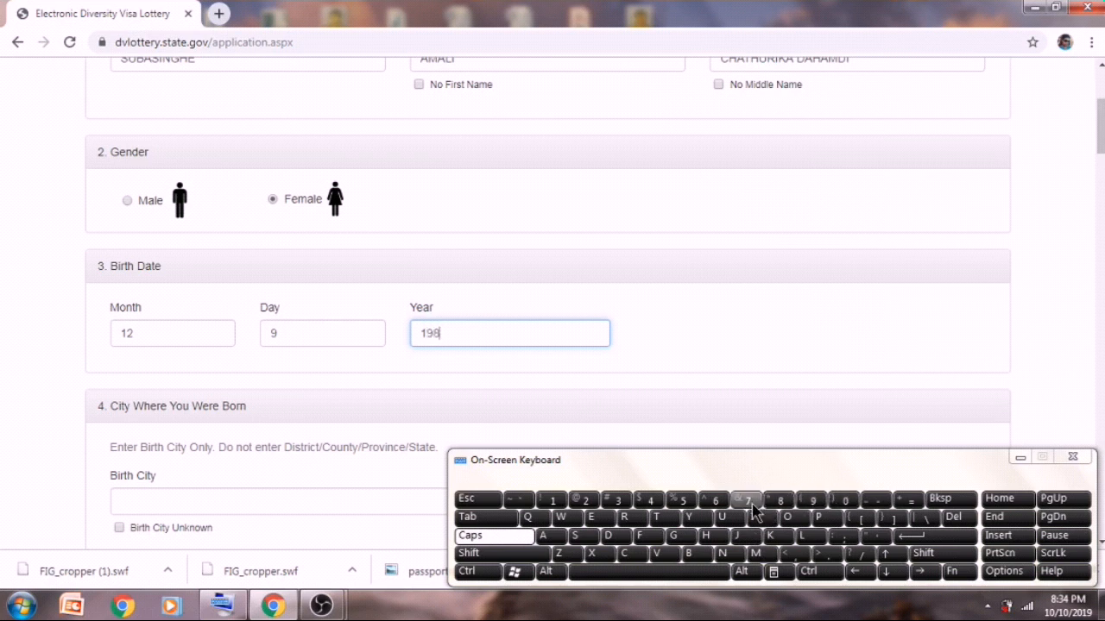
left_click(682, 500)
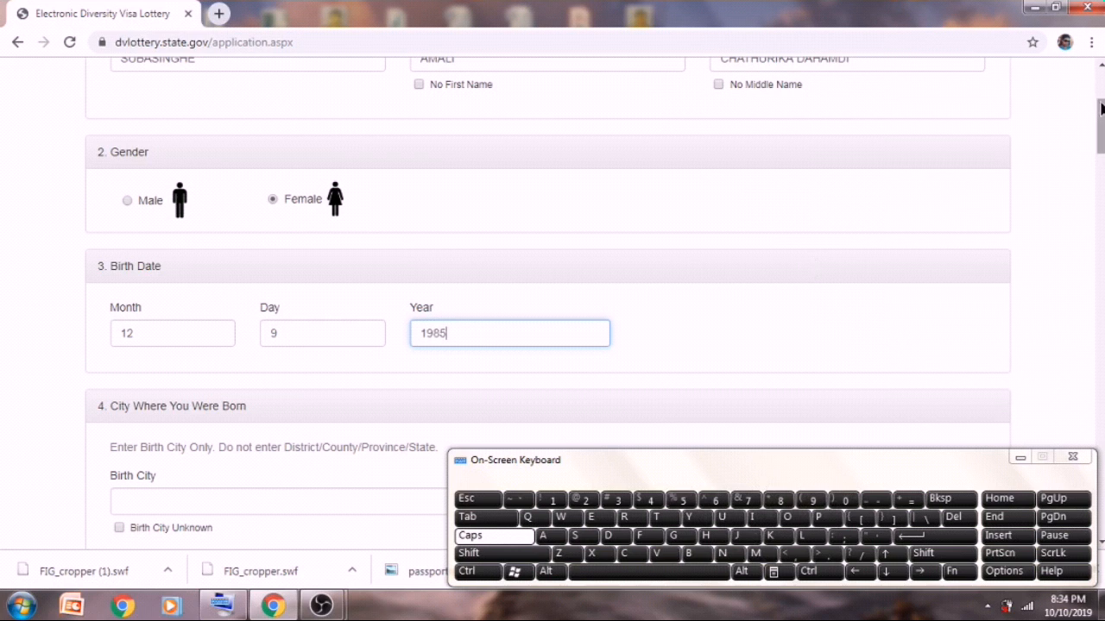
left_click_drag(1100, 125, 1101, 142)
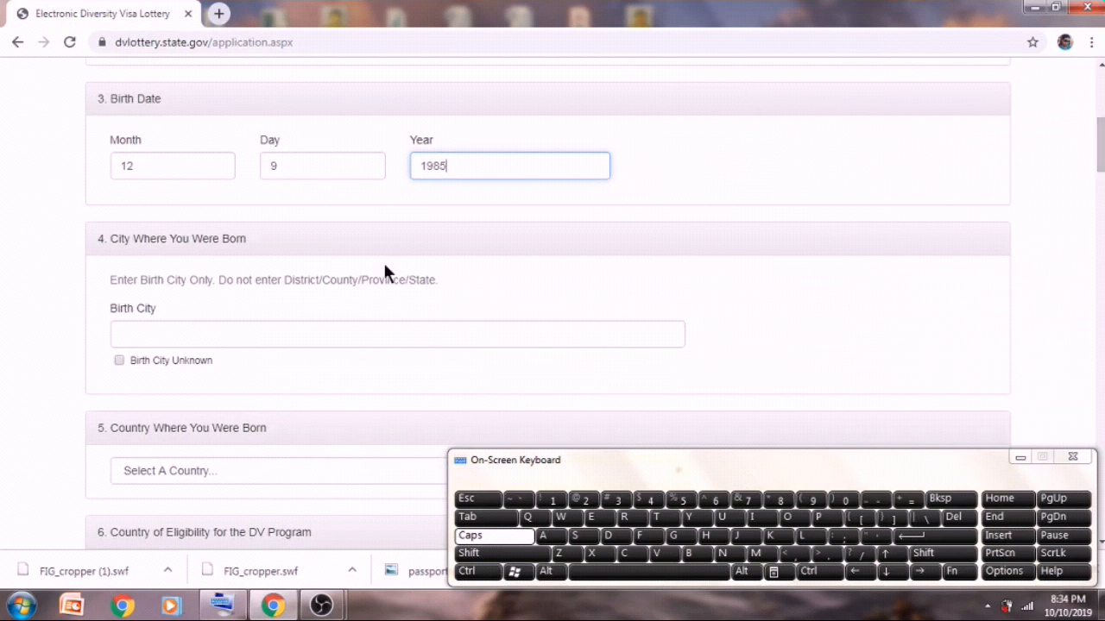
- Leave Birth City Unknown unchecked and type COLOMBO as the birth city
left_click(119, 360)
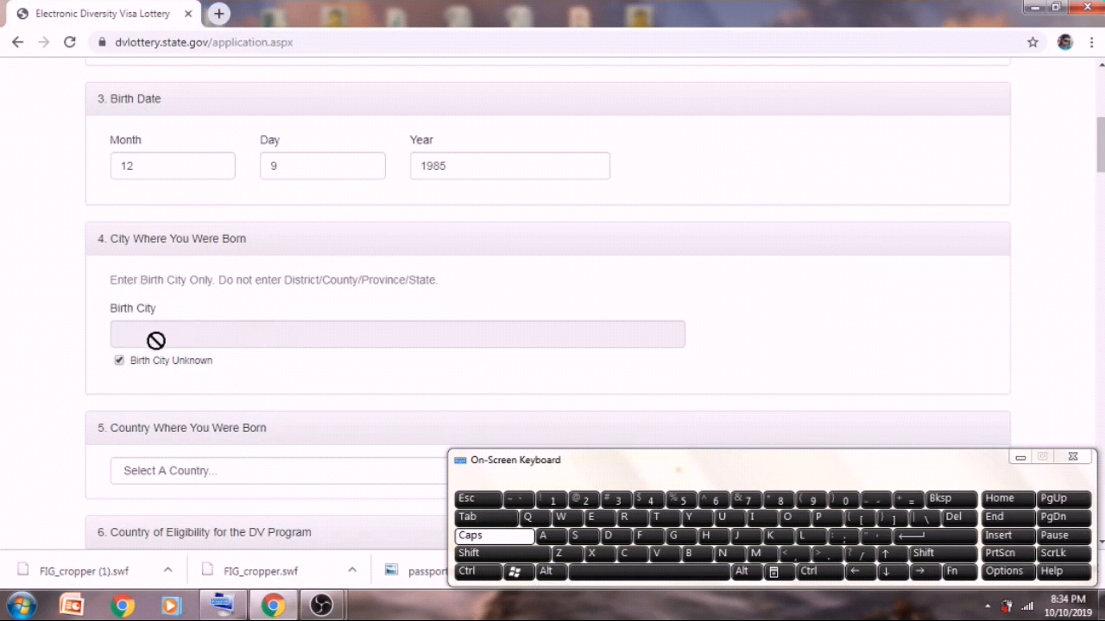
left_click(119, 361)
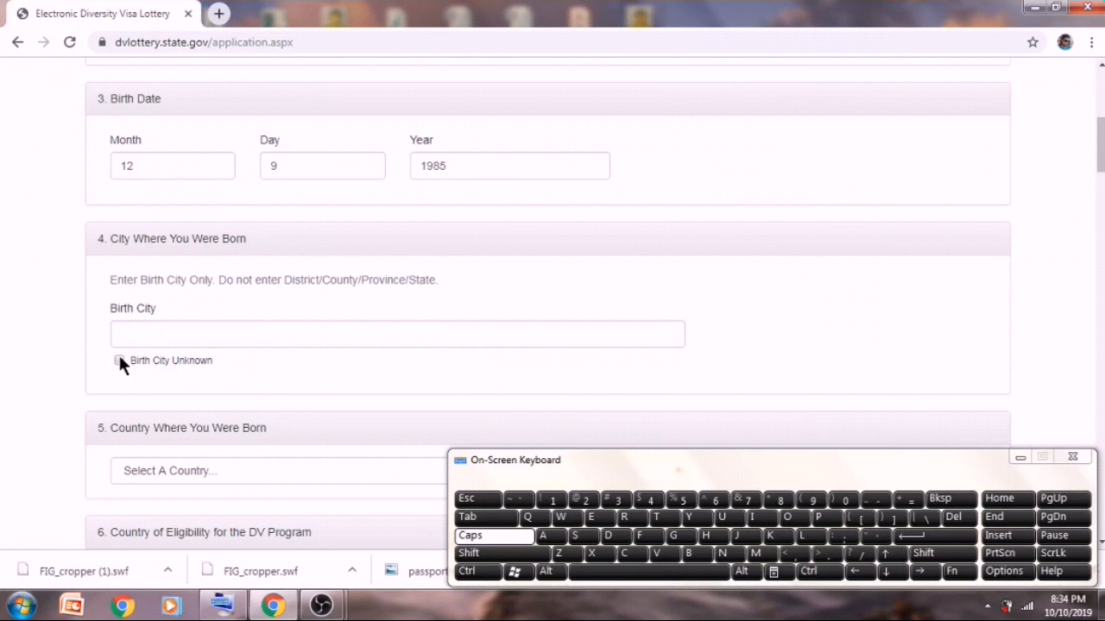
left_click(119, 360)
left_click(119, 360)
left_click(129, 335)
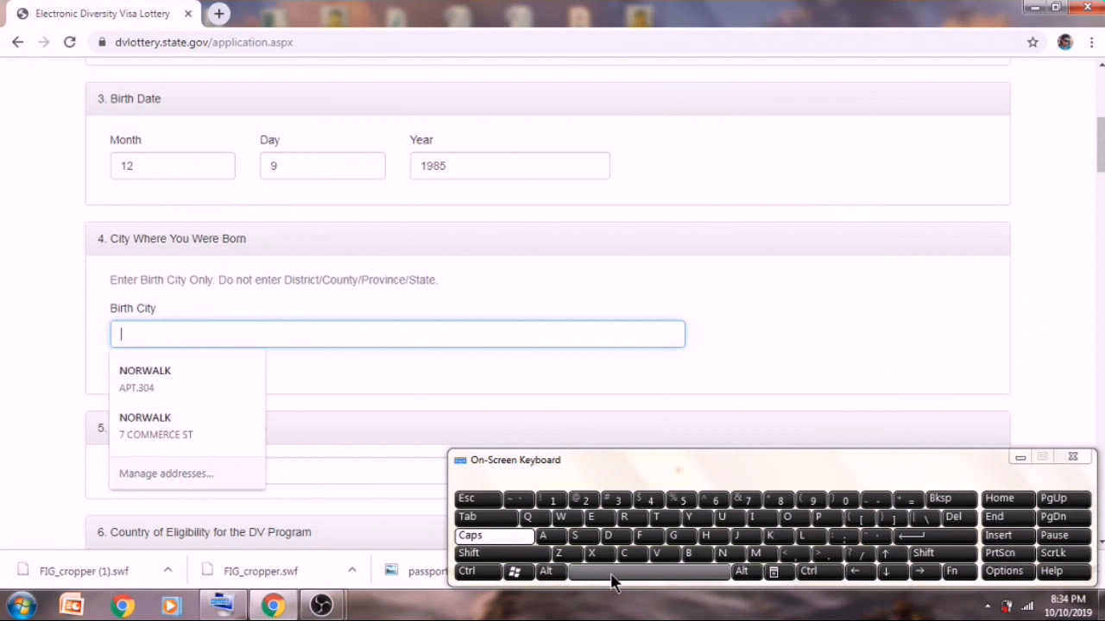
type("C")
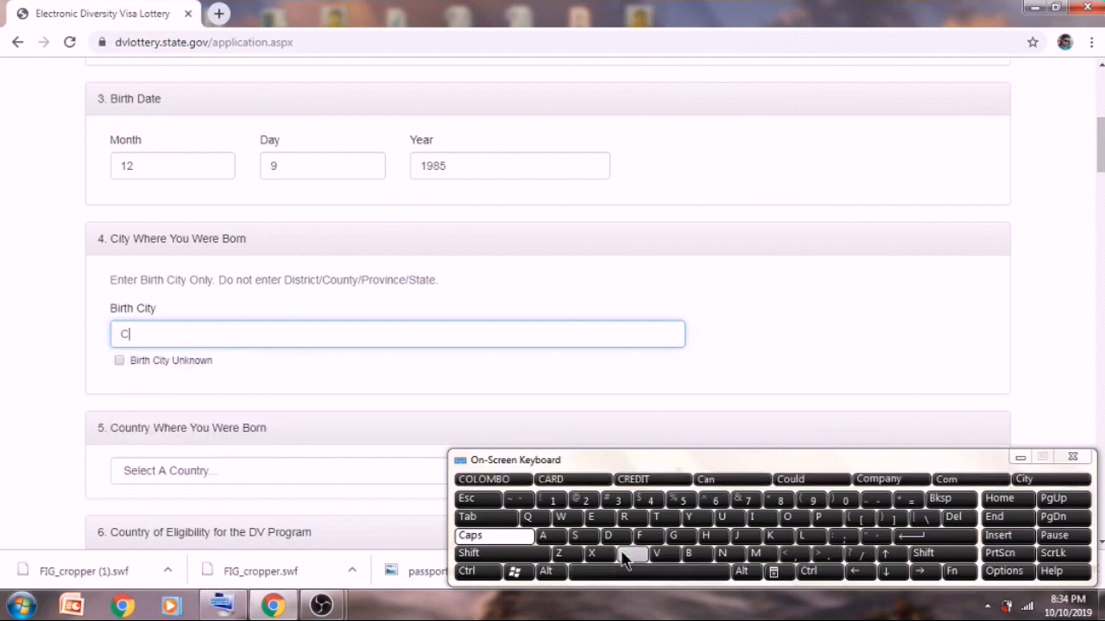
type("OLOMBO")
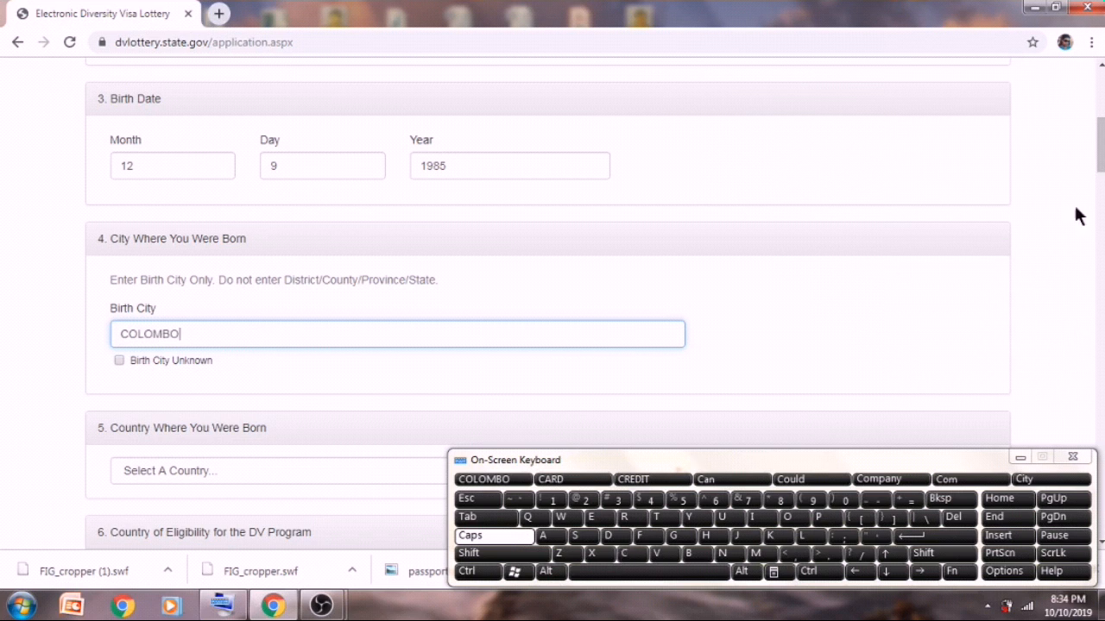
scroll(1099, 173, "down", 4)
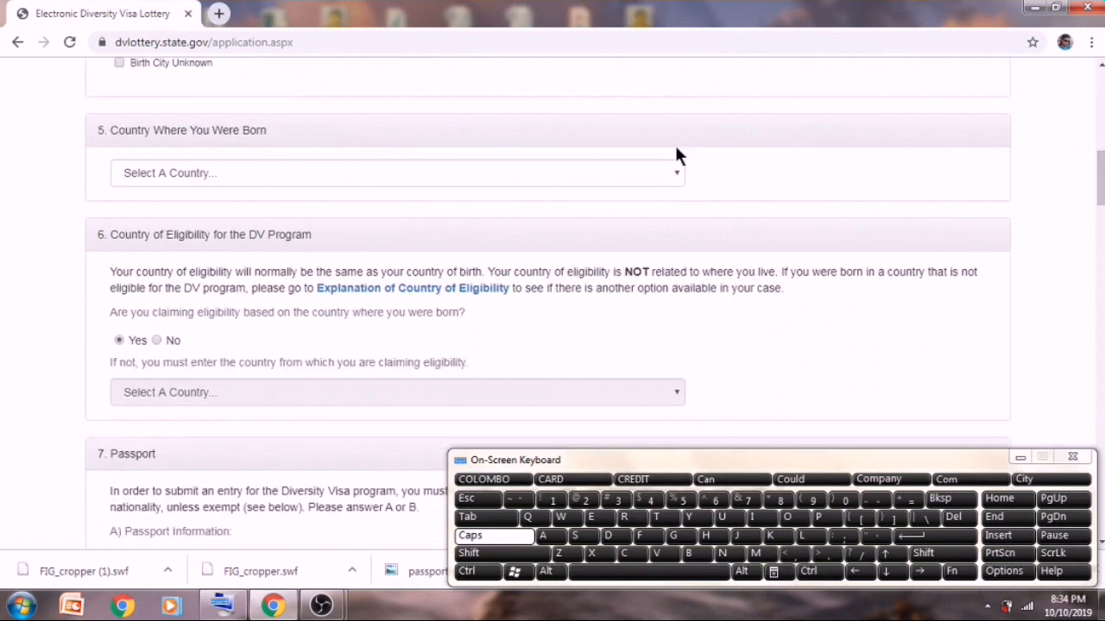
- Choose Sri Lanka as the country of birth and dismiss the colour-scheme prompt
left_click(677, 173)
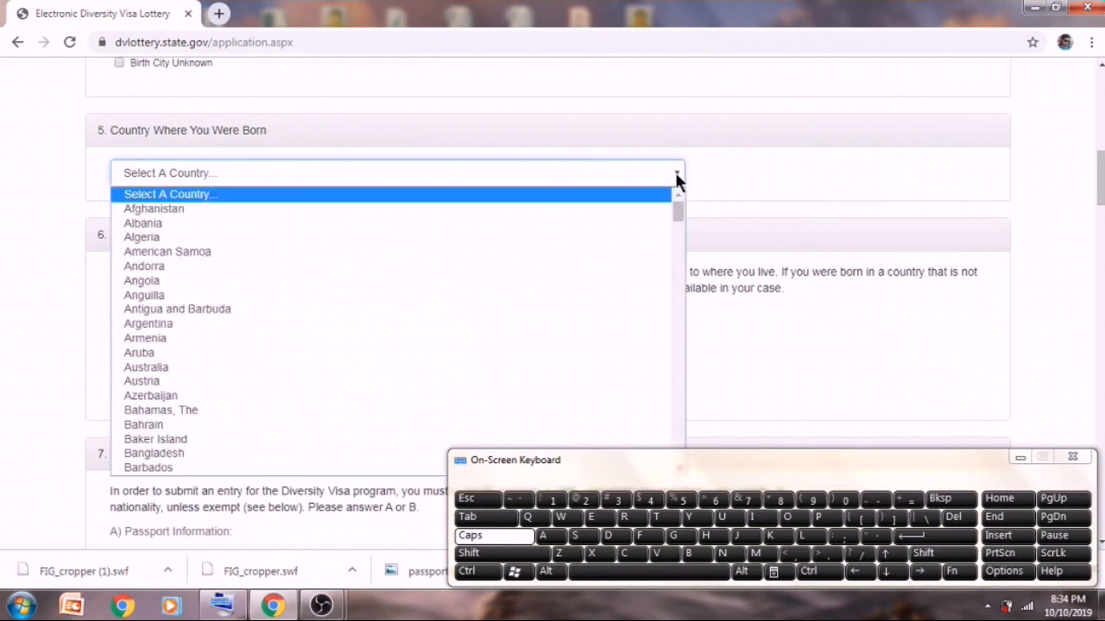
key("s")
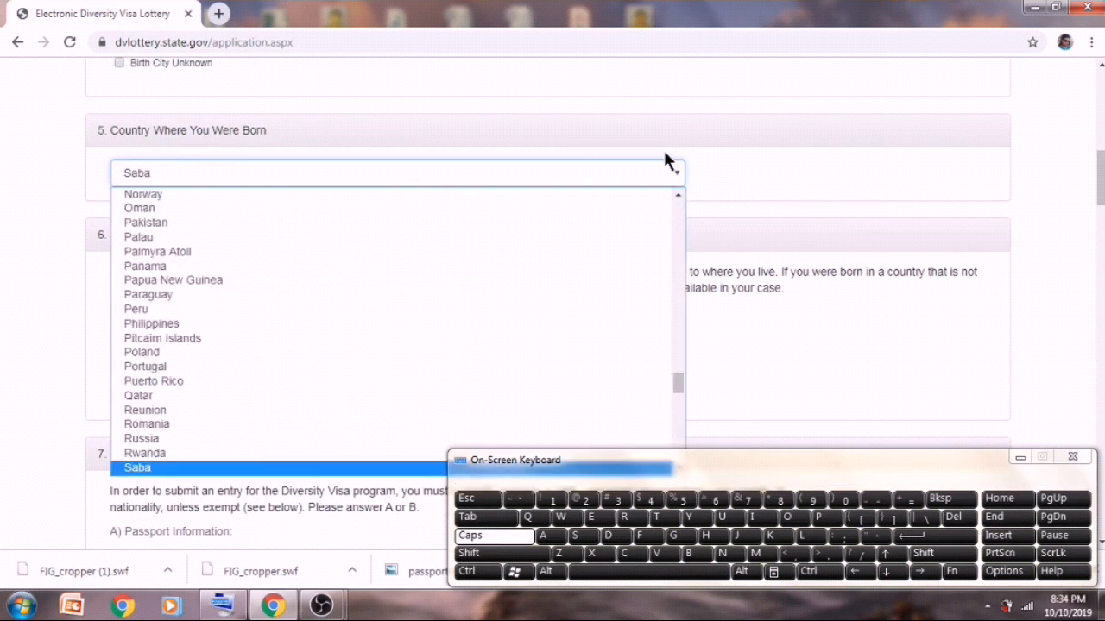
left_click_drag(673, 379, 683, 417)
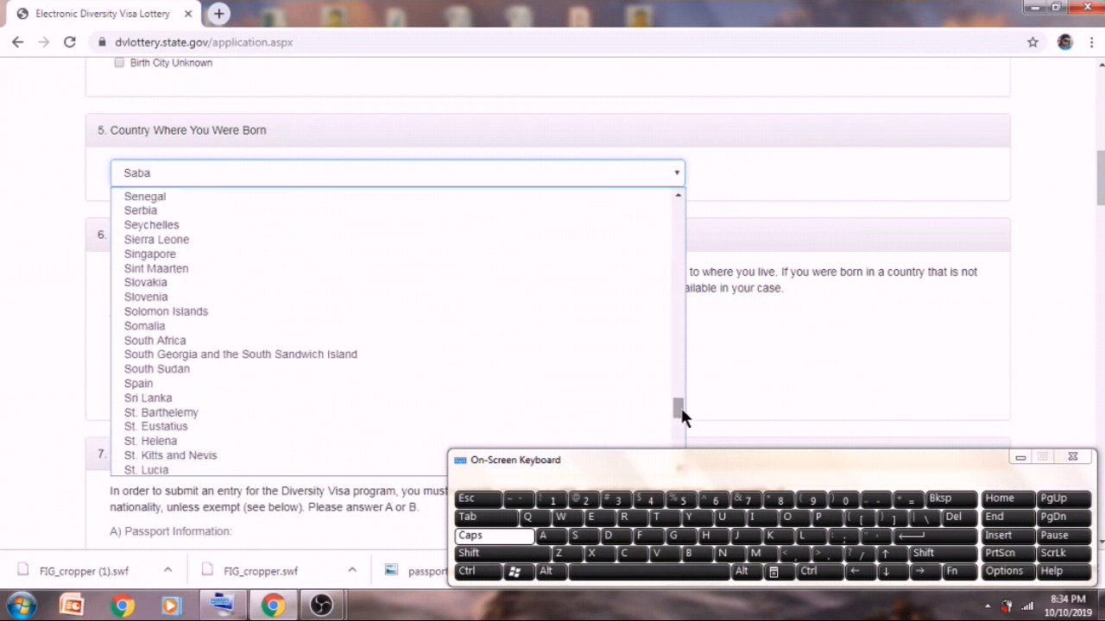
left_click(236, 398)
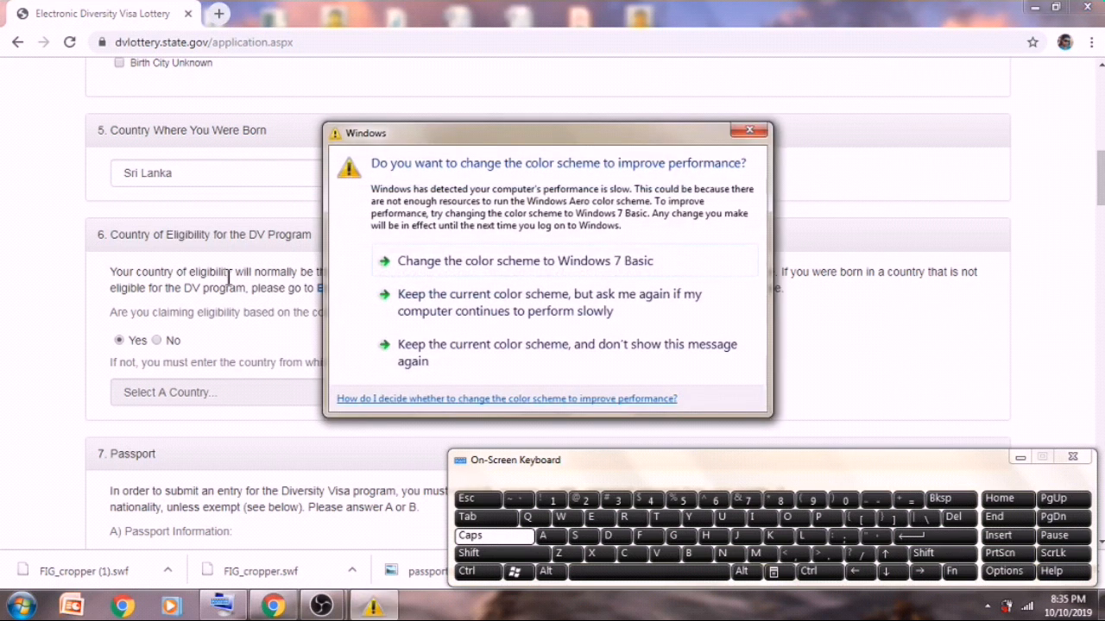
left_click(743, 131)
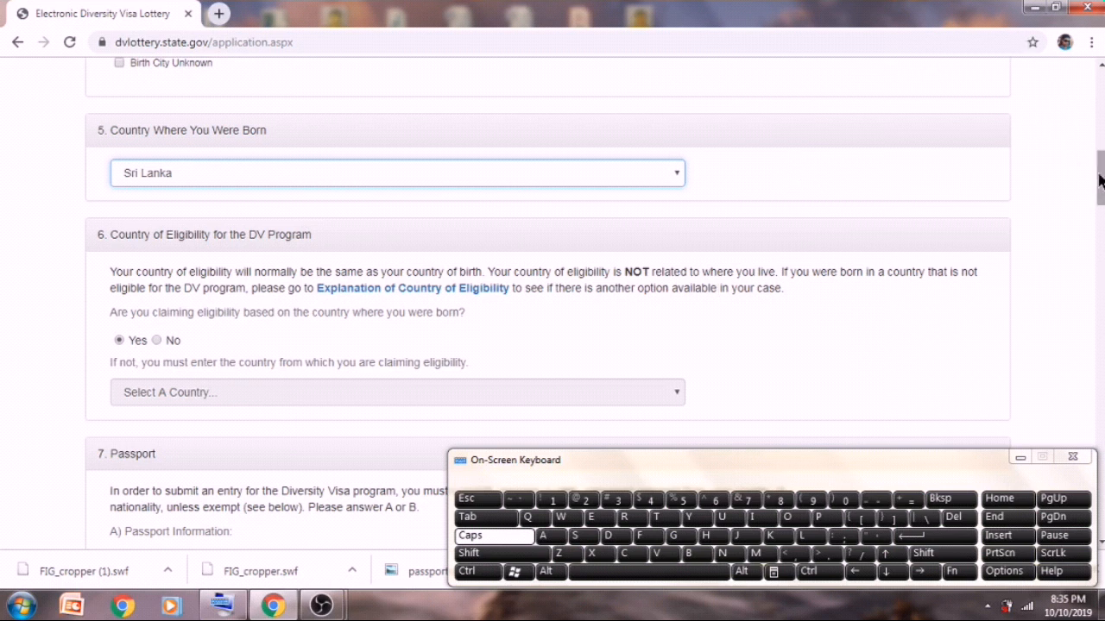
- Enter the entrant's surname as the Last/Family Name in the Passport section
left_click_drag(1100, 178, 1100, 231)
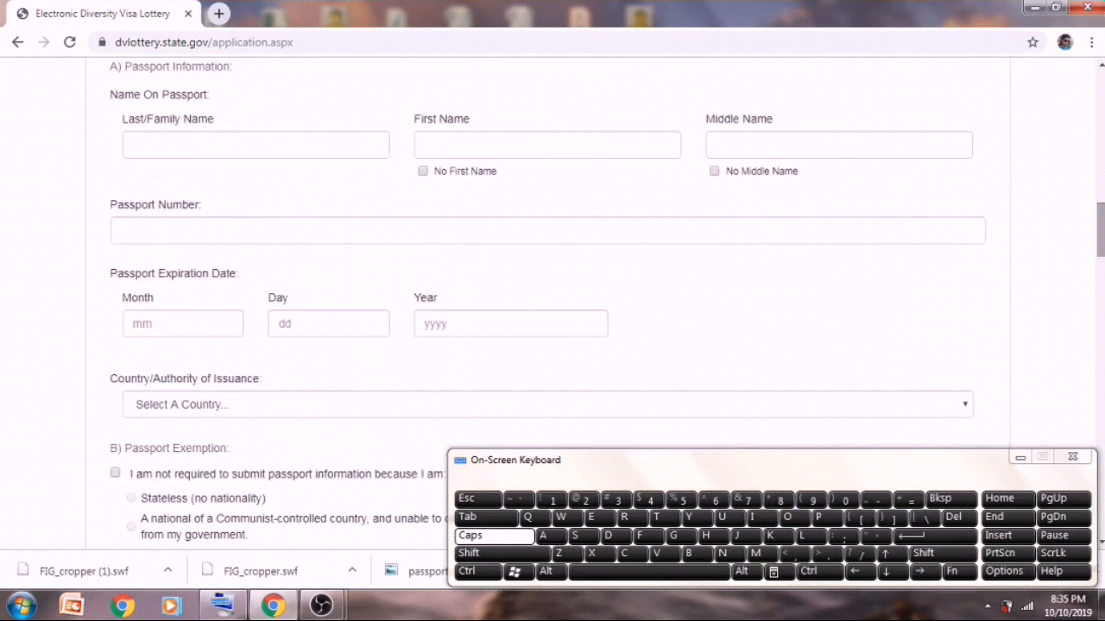
left_click(271, 149)
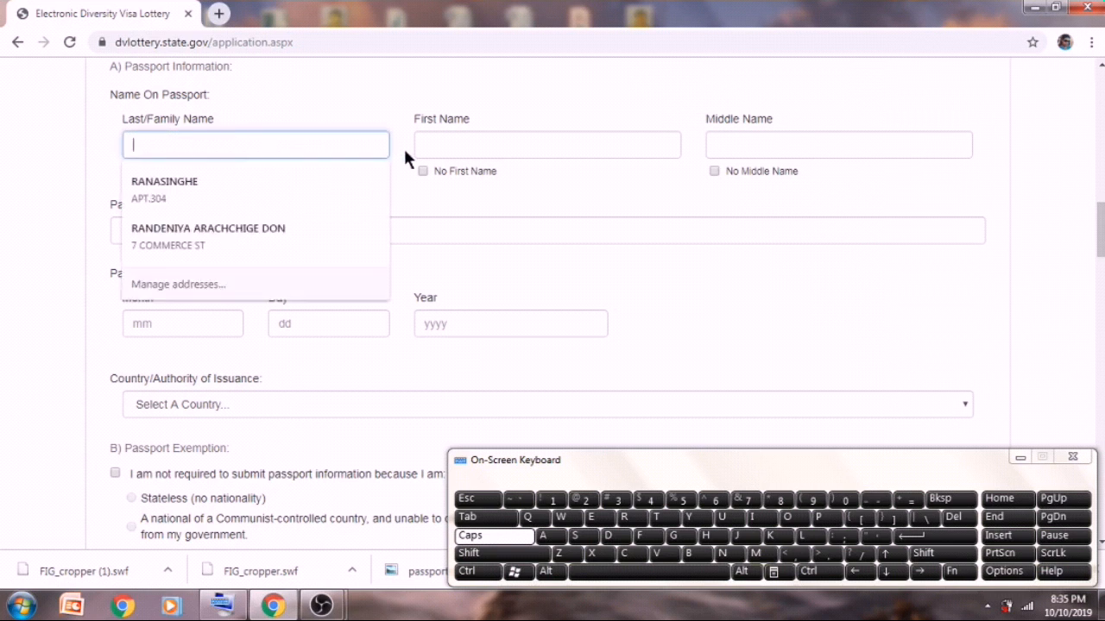
left_click(580, 537)
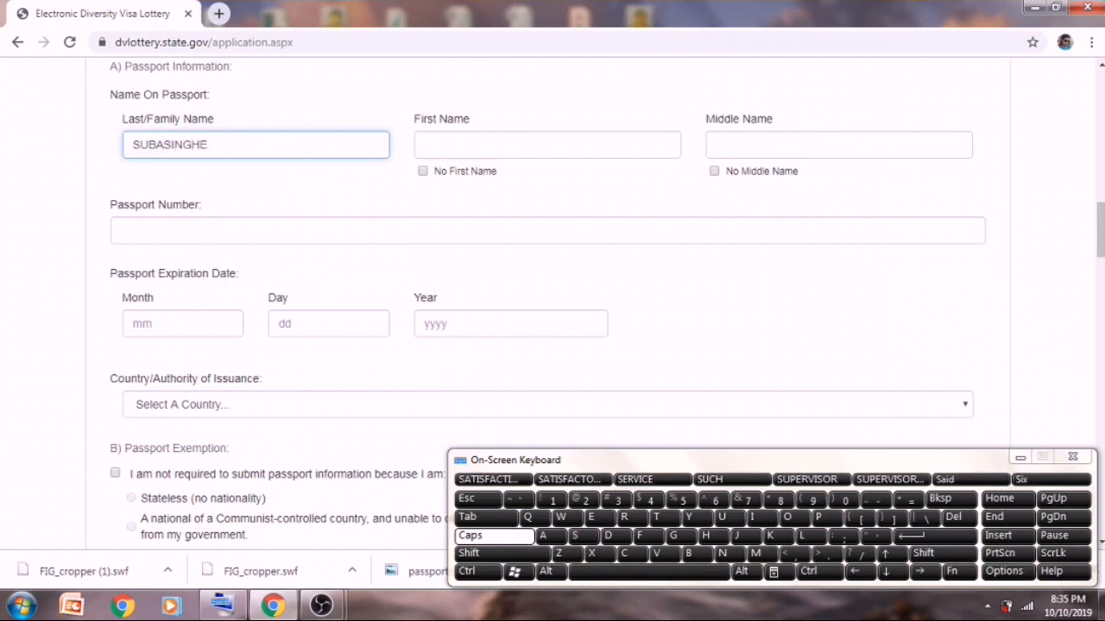
left_click_drag(1099, 235, 905, 217)
- Enter the entrant's first name under Name On Passport
mouse_move(1101, 199)
left_mouse_down()
mouse_move(1102, 259)
mouse_move(1101, 207)
left_mouse_up()
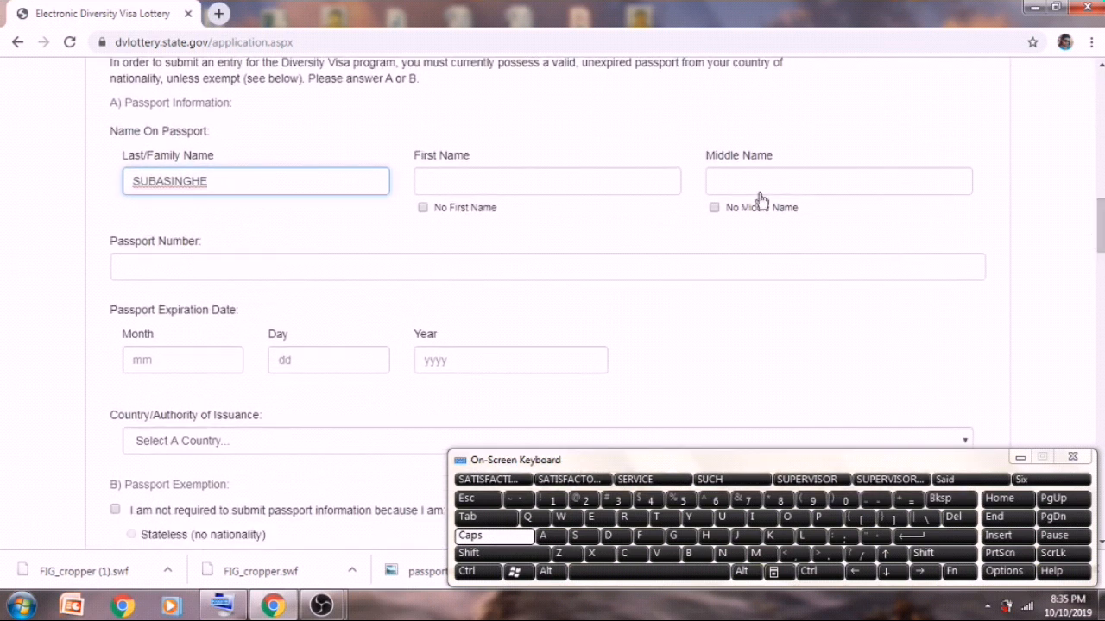
left_click(653, 183)
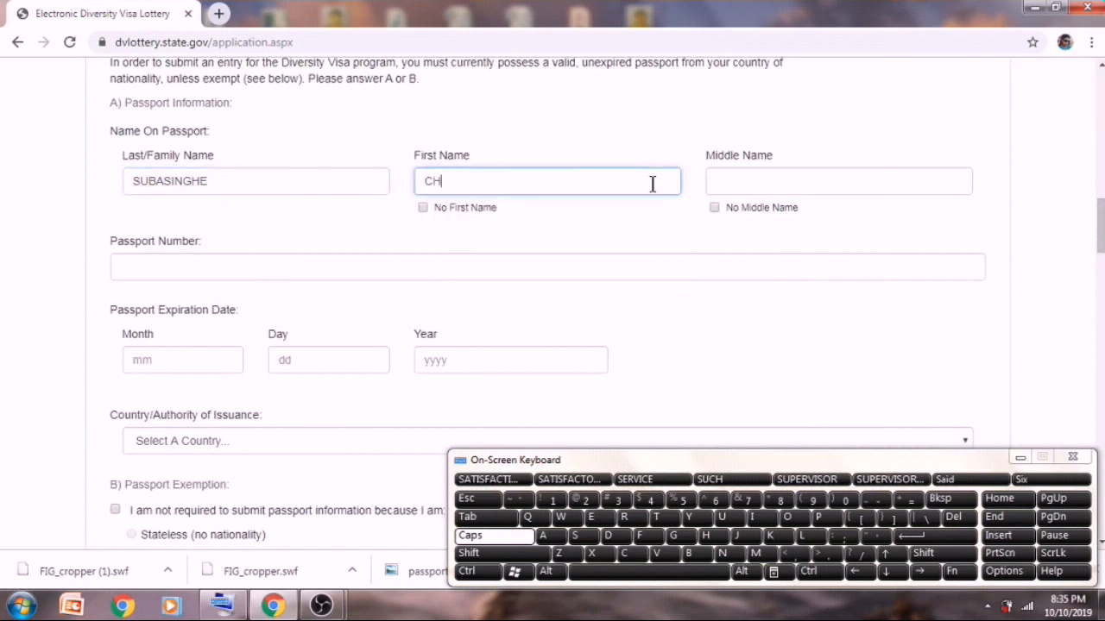
left_click(798, 177)
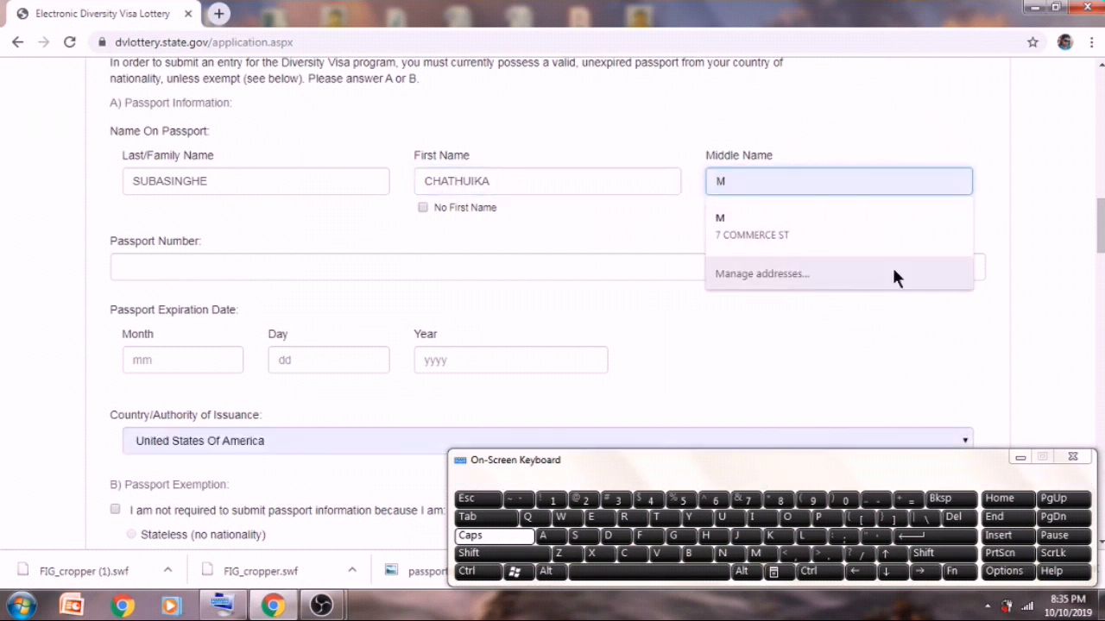
left_click_drag(1099, 232, 1100, 203)
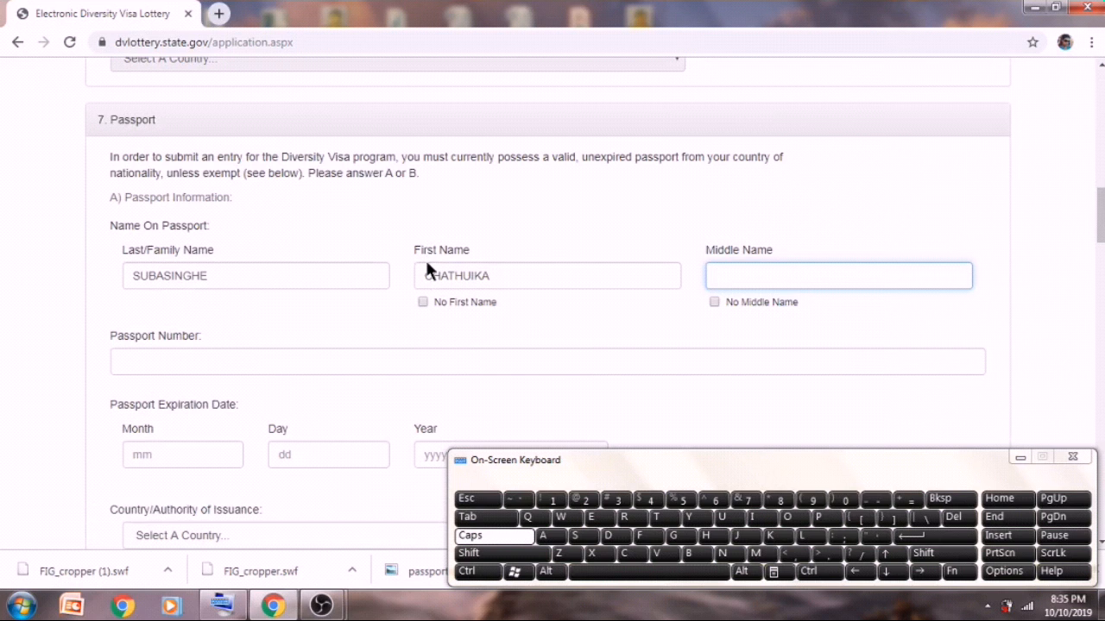
- Clear the first and last name fields and retype the entrant's passport surname
left_click(491, 277)
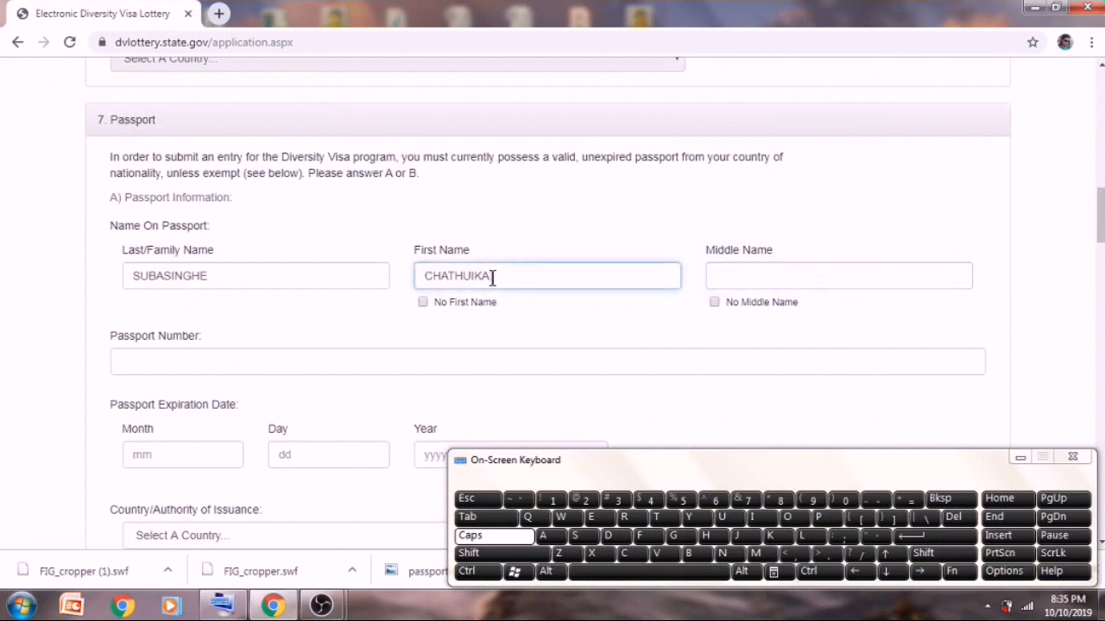
key("BackSpace")
key("BackSpace")
key("BackSpace")
key("BackSpace")
key("BackSpace")
key("BackSpace")
key("BackSpace")
key("BackSpace")
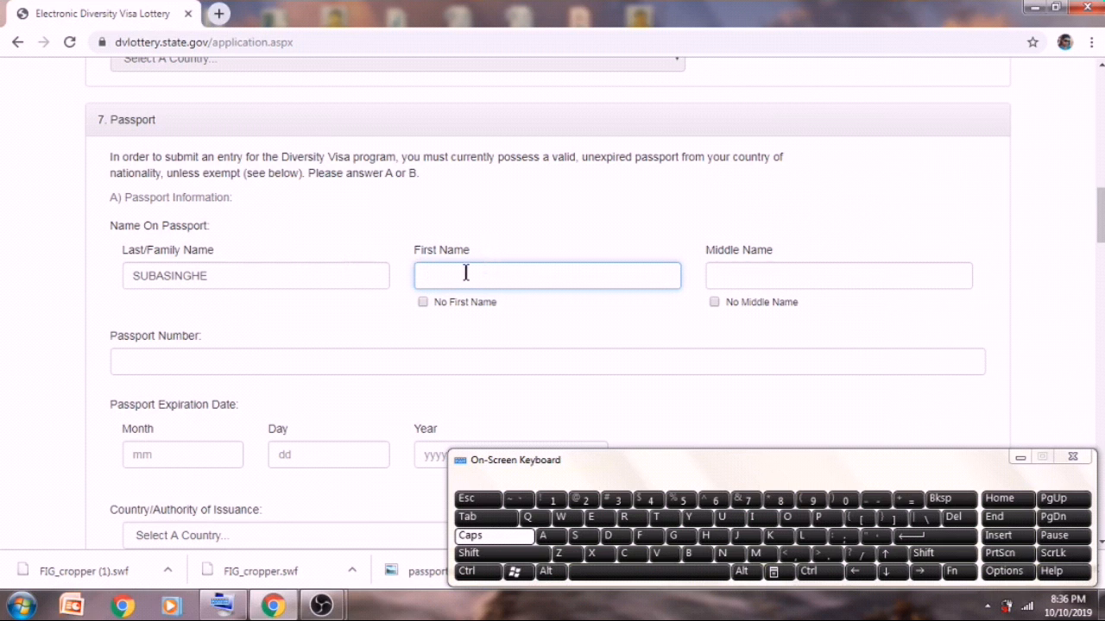
left_click(351, 271)
key("BackSpace")
key("BackSpace")
key("BackSpace")
key("BackSpace")
key("BackSpace")
key("BackSpace")
key("BackSpace")
key("BackSpace")
key("BackSpace")
key("BackSpace")
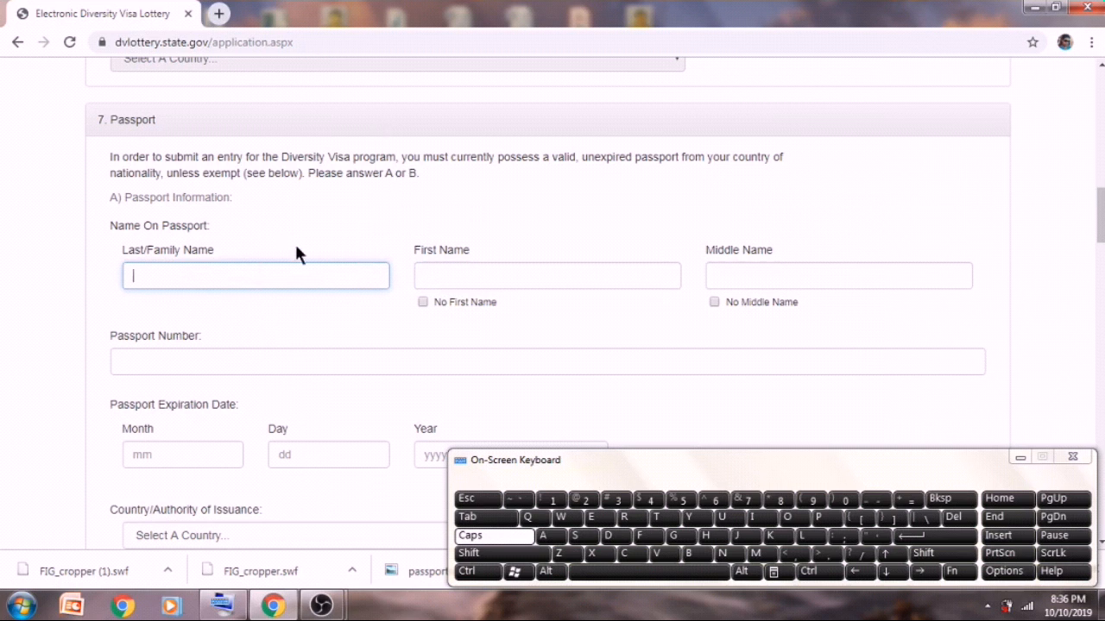
left_click(177, 278)
- Enter the corrected first name and both middle names in the passport name fields
left_click(439, 276)
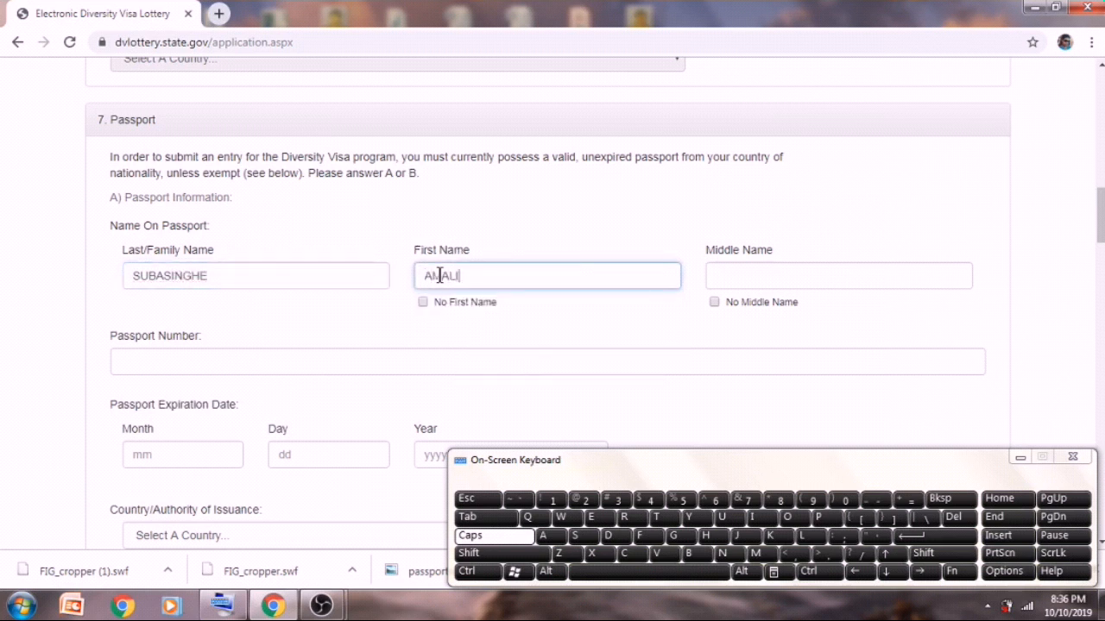
left_click(757, 272)
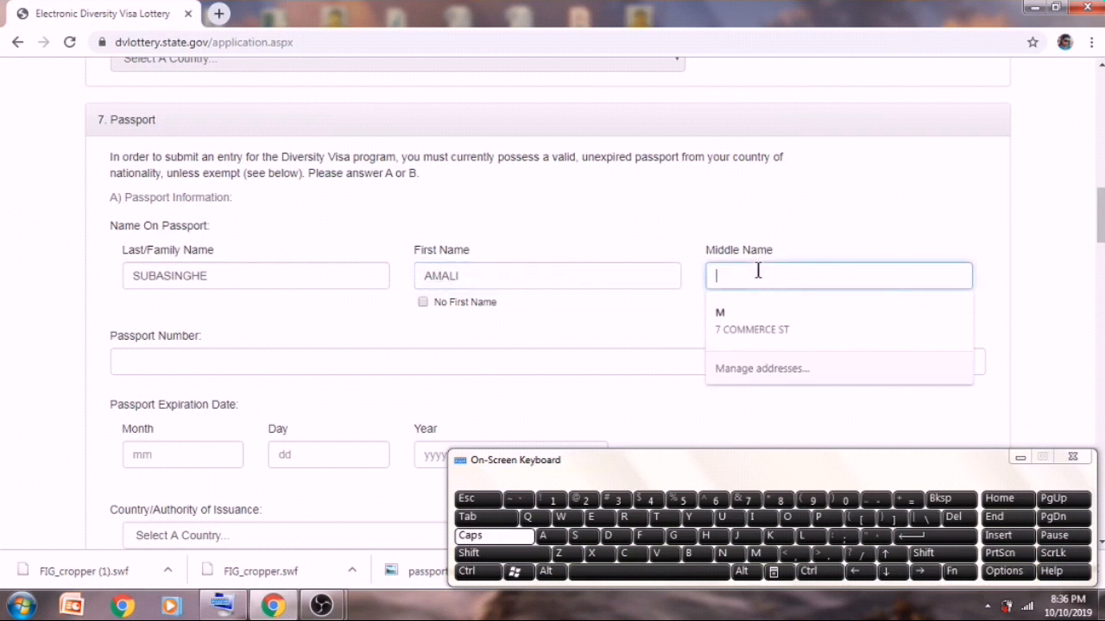
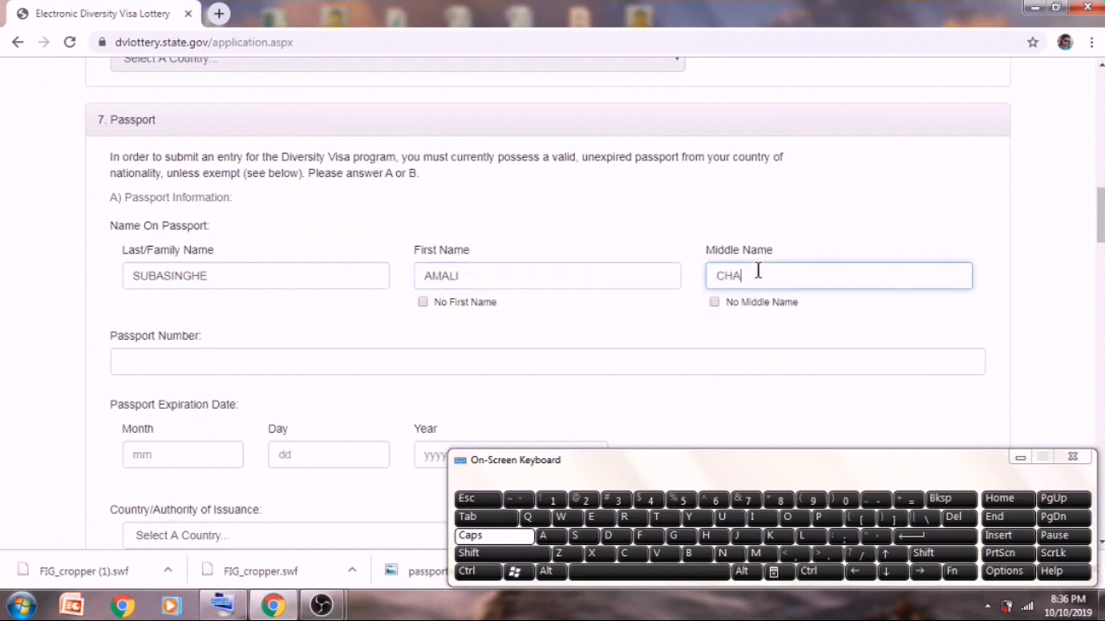
left_click(721, 516)
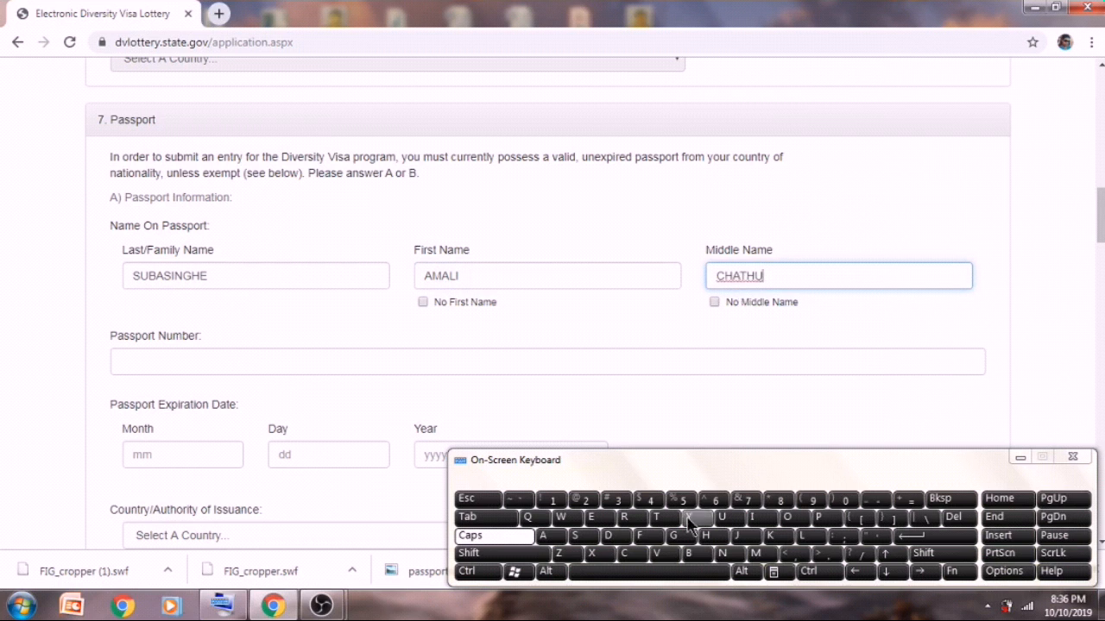
left_click(632, 518)
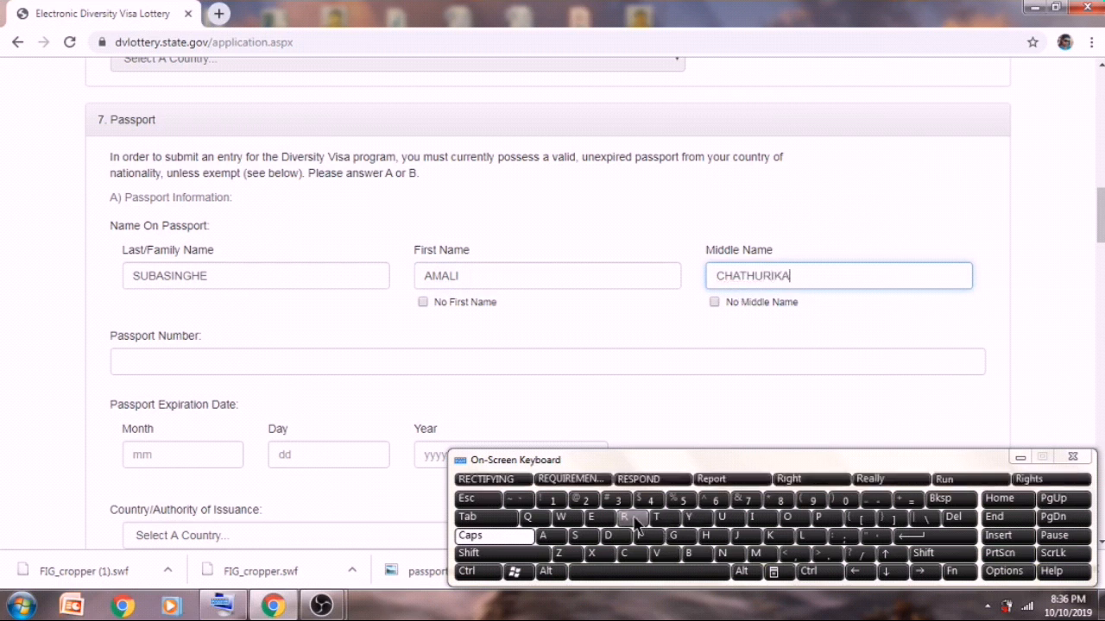
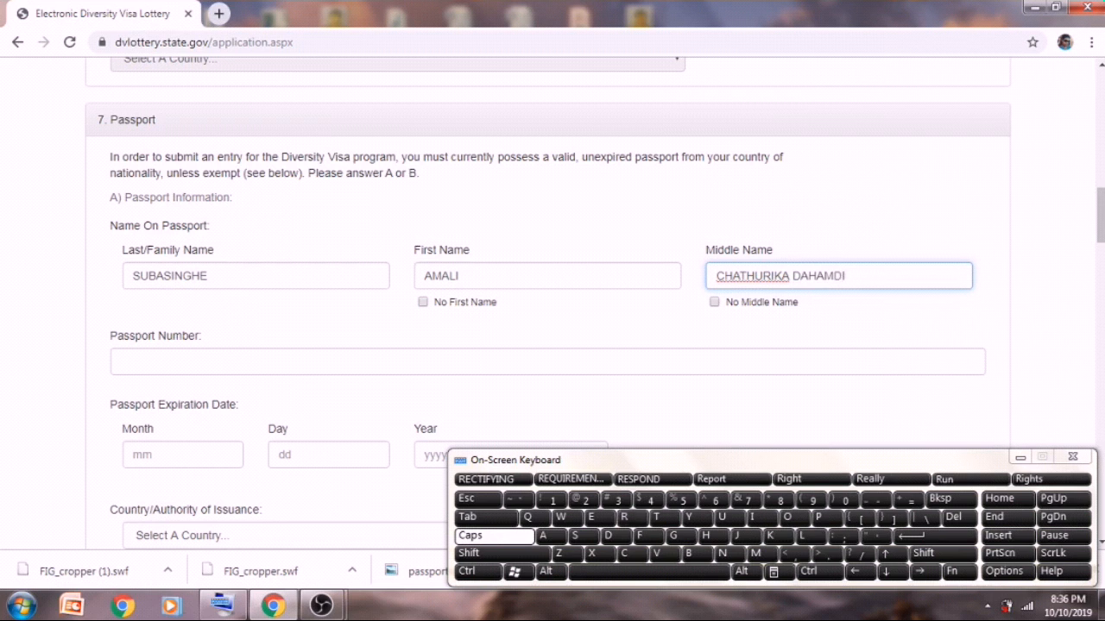
- Enter the passport number, a leading letter followed by digits, with the on-screen keyboard
left_click(218, 359)
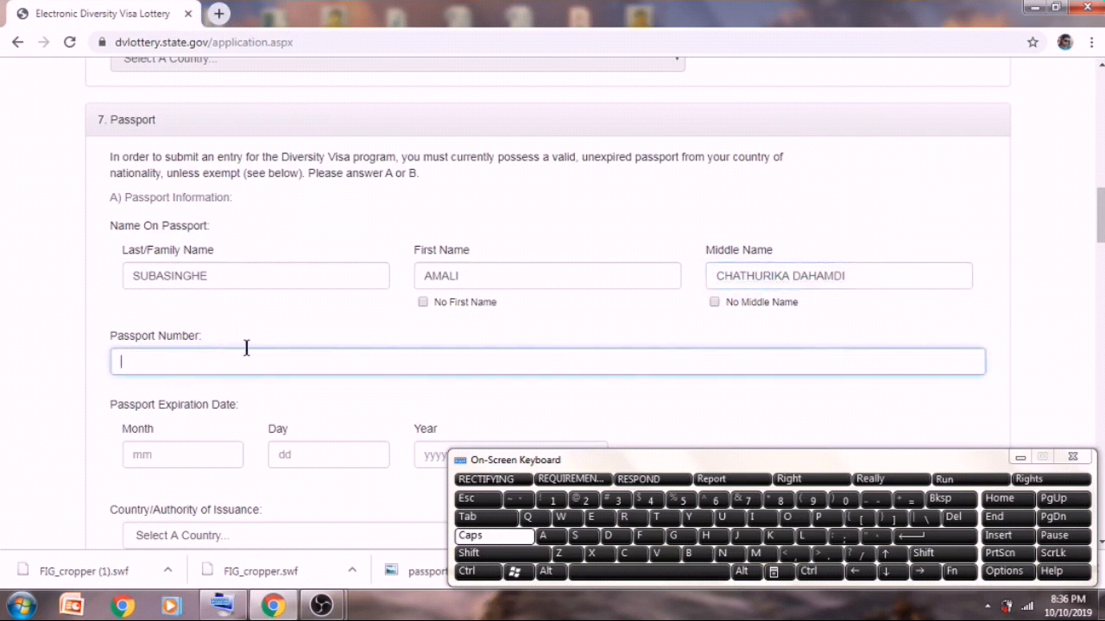
left_click(722, 553)
left_click(715, 501)
left_click(682, 501)
left_click(650, 501)
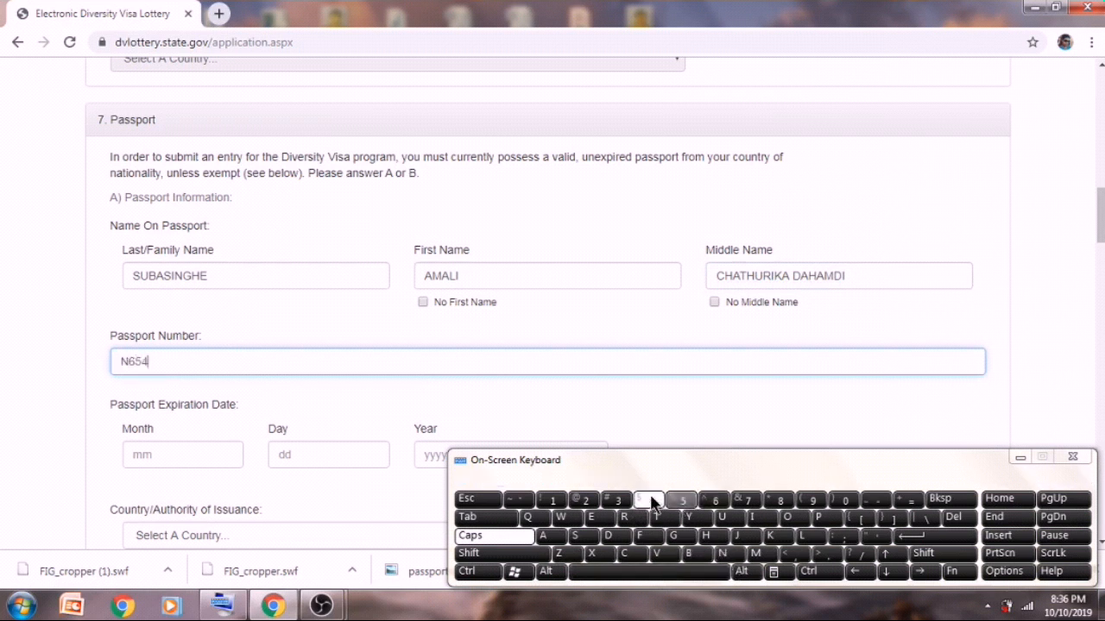
left_click(617, 502)
left_click(585, 501)
left_click(552, 502)
- Set the passport expiration date to 09 / 23 / 2021
left_click(235, 454)
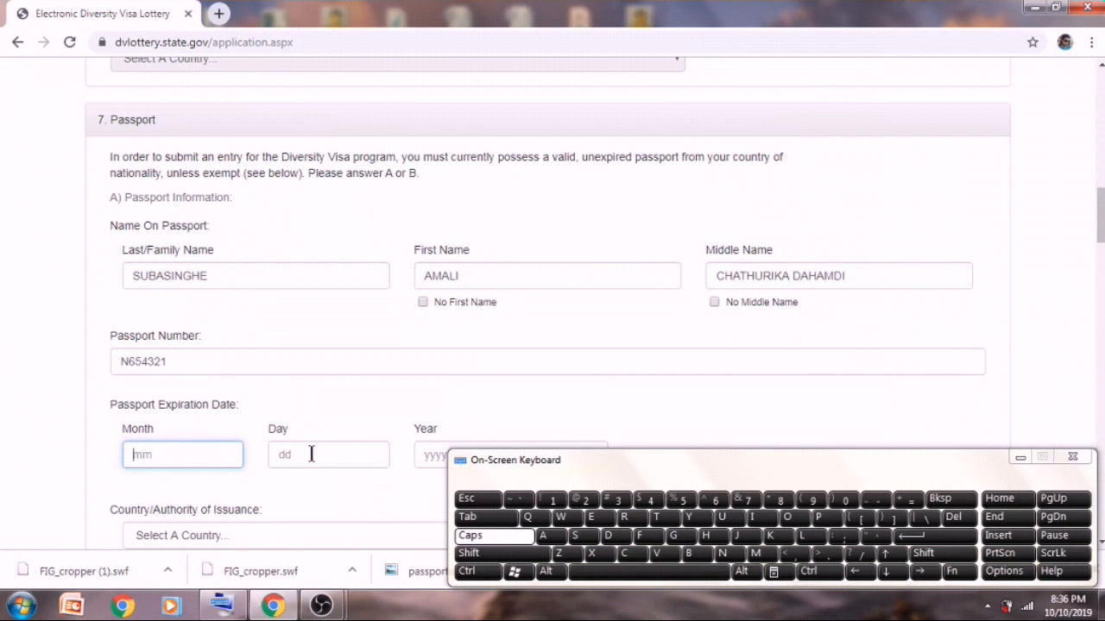
left_click(844, 503)
left_click(814, 500)
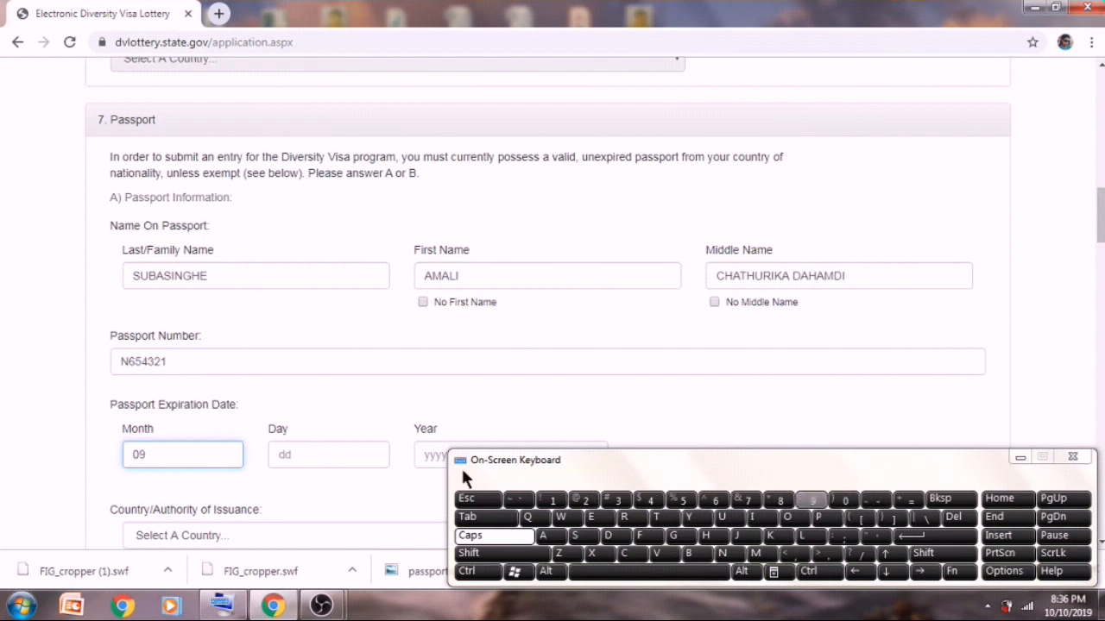
left_click(366, 454)
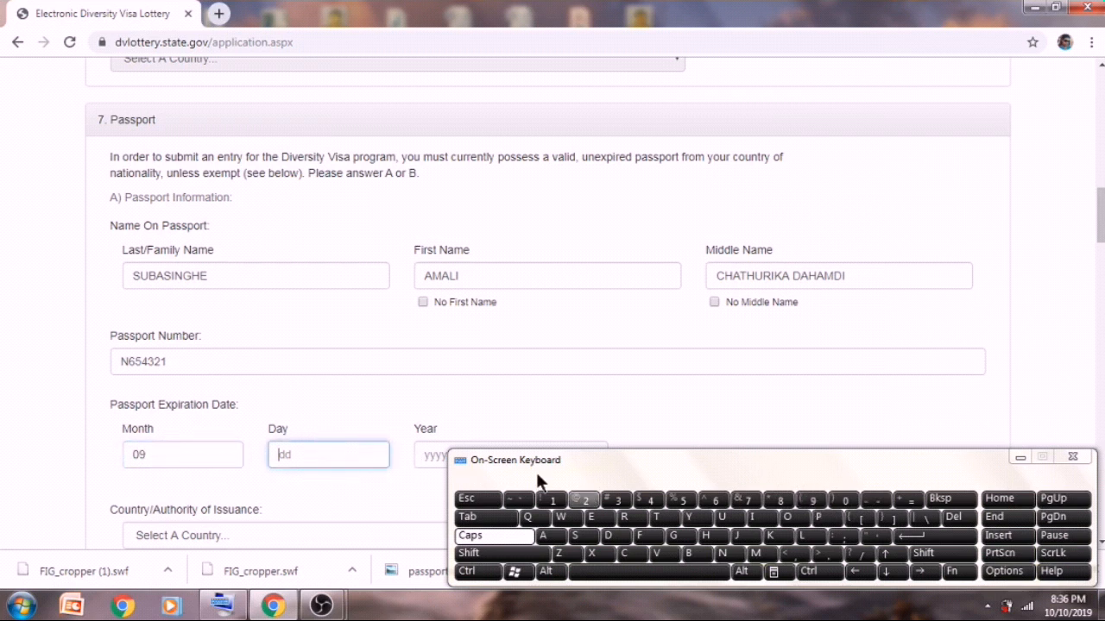
left_click(581, 502)
left_click(618, 501)
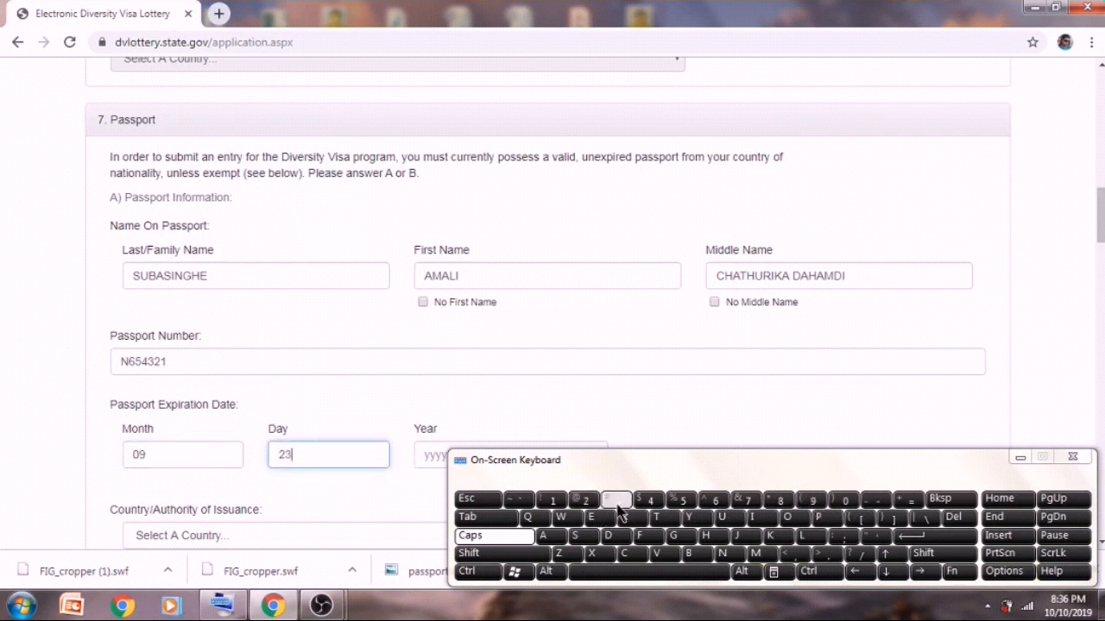
left_click(433, 460)
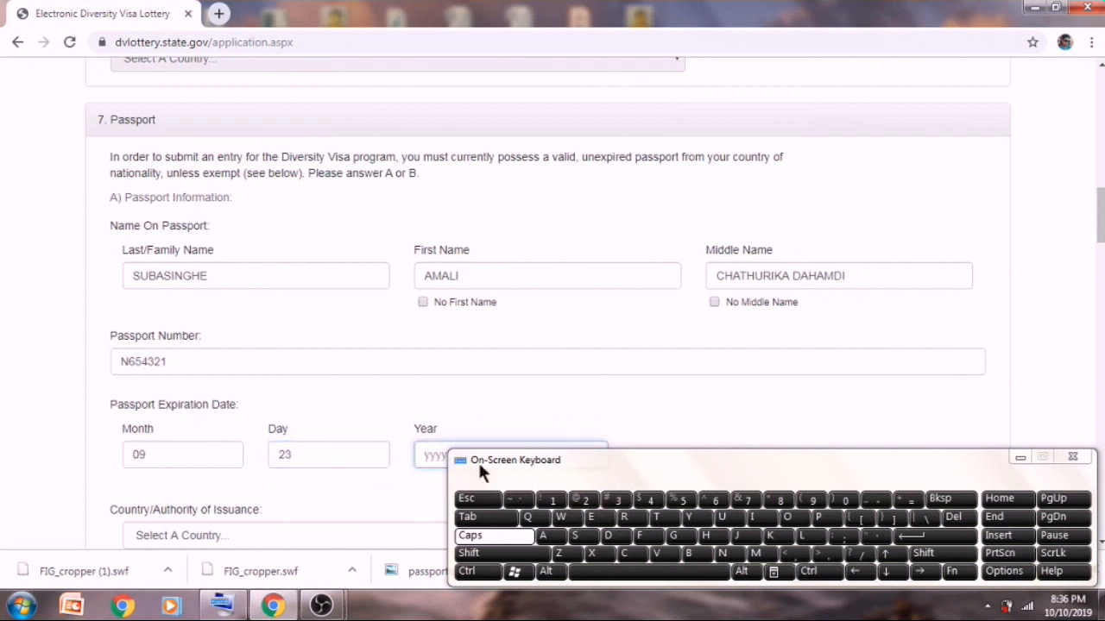
left_click(587, 502)
left_click(845, 504)
left_click(585, 501)
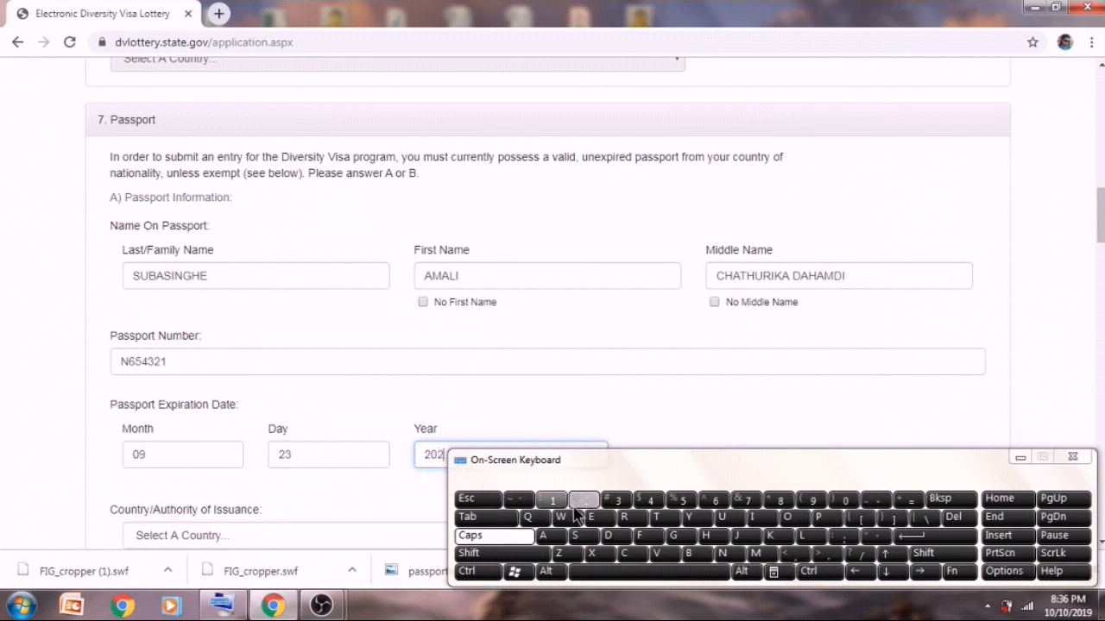
left_click(552, 500)
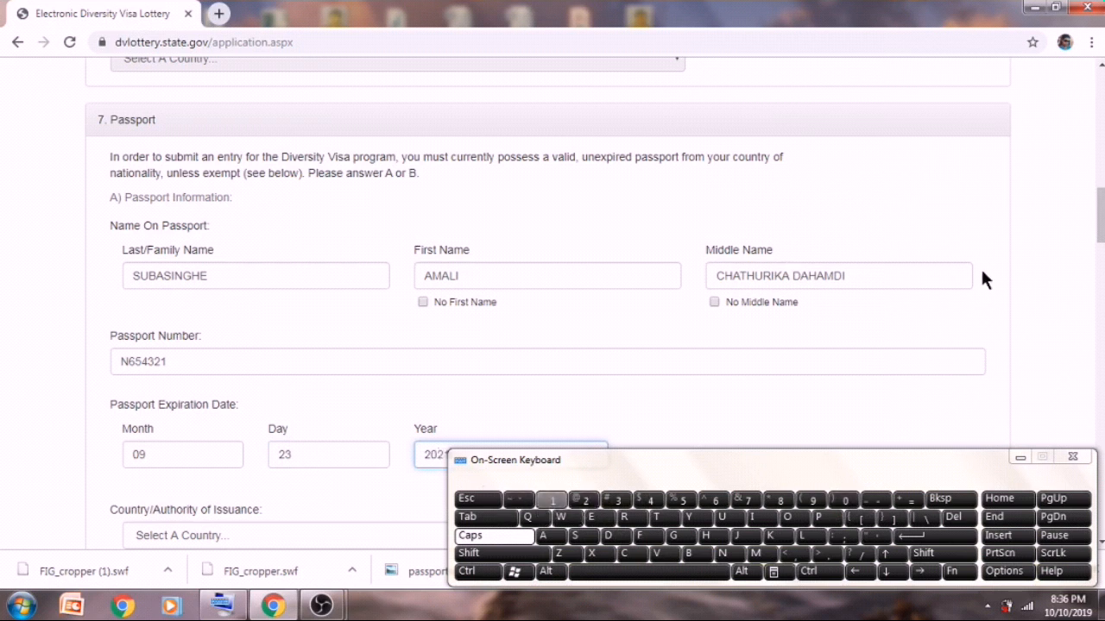
left_click_drag(1101, 214, 1101, 257)
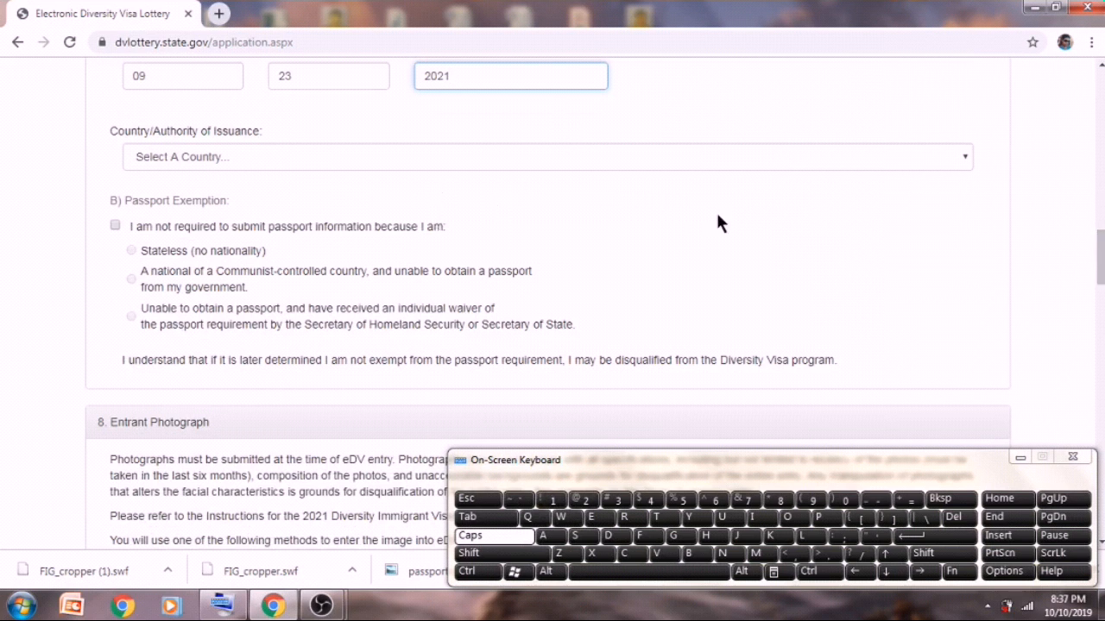
- Set the passport's Country/Authority of Issuance to Sri Lanka
left_click(964, 159)
key("s")
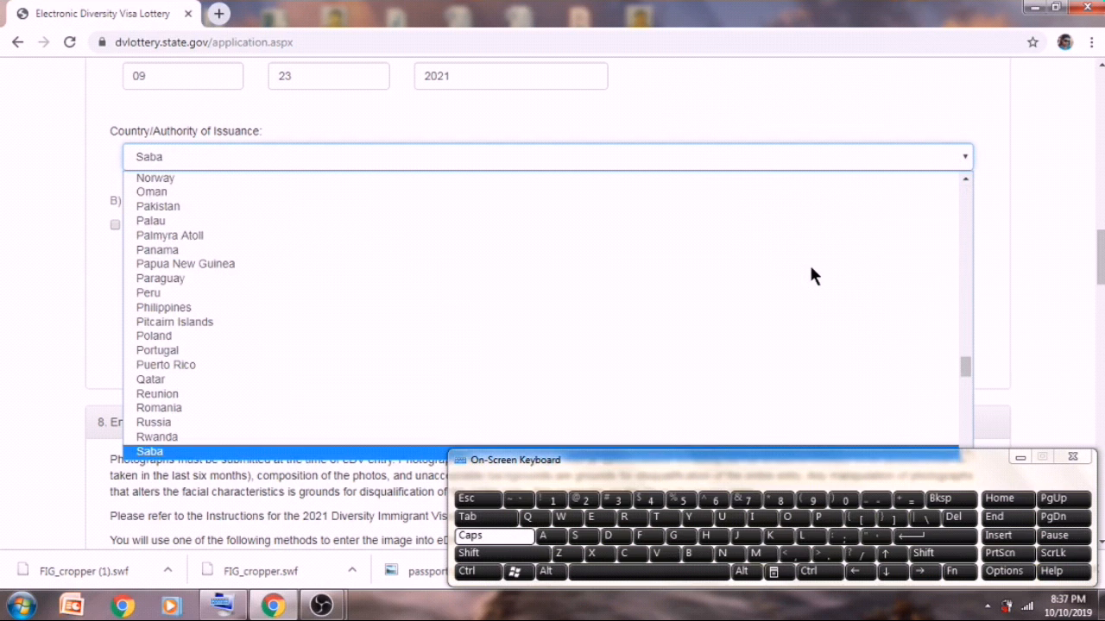
left_click_drag(964, 365, 968, 393)
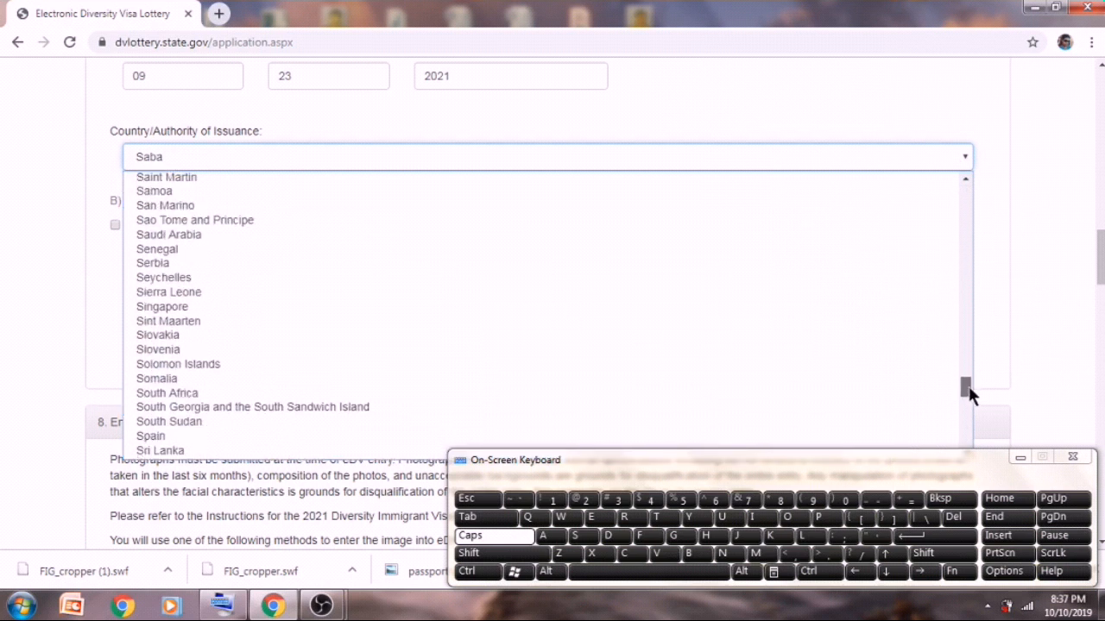
left_click(464, 453)
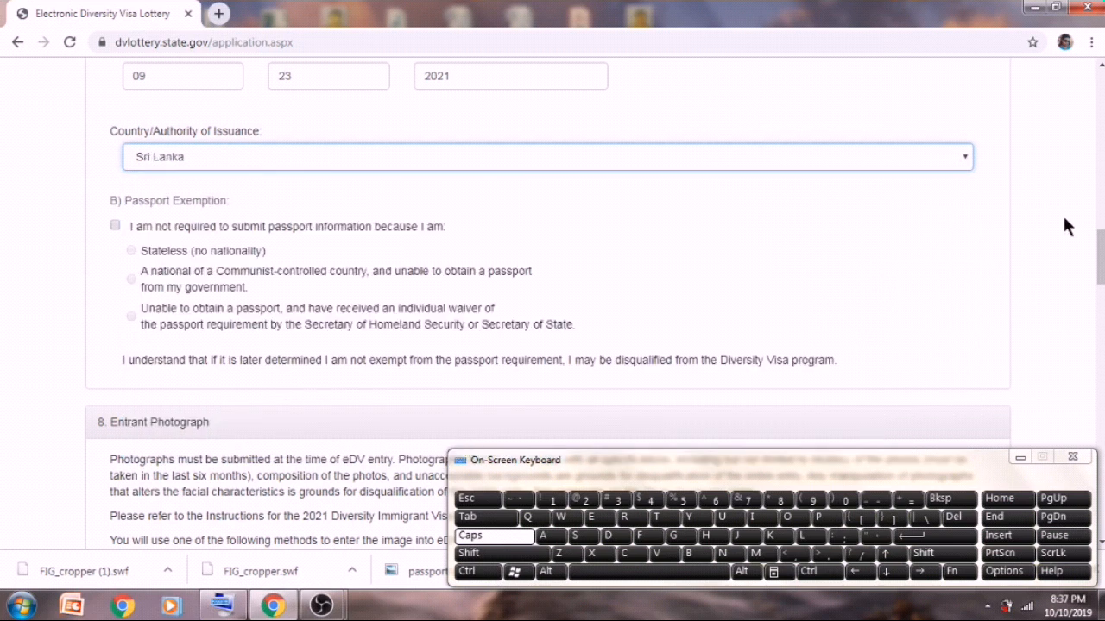
left_click_drag(1100, 252, 1100, 299)
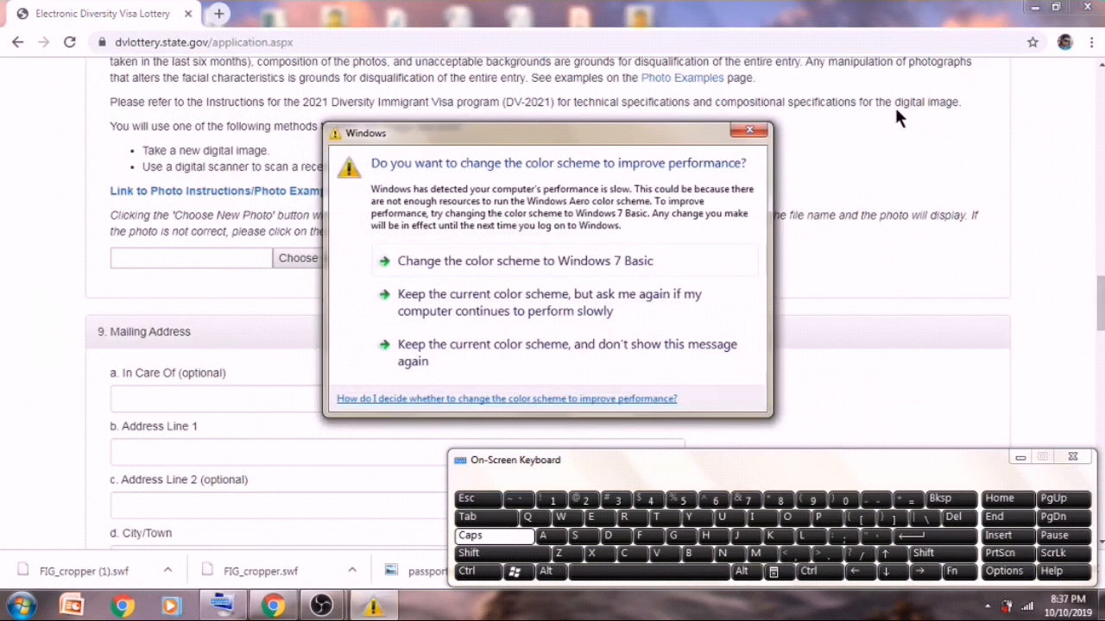
- Dismiss the Windows colour-scheme warning and bring the Entrant Photograph section into view
left_click(765, 131)
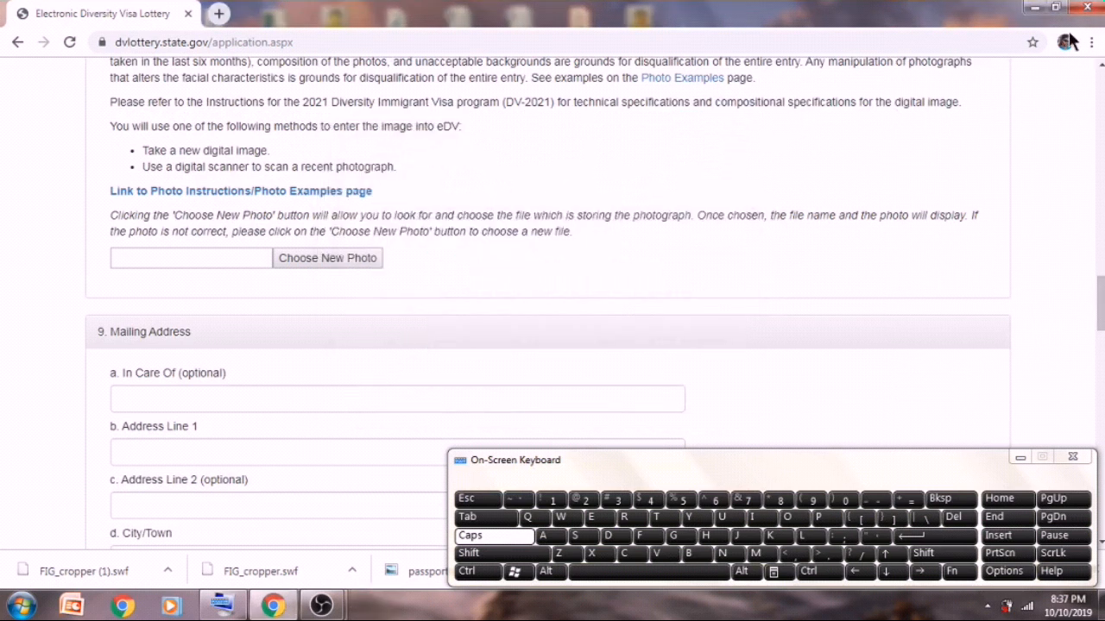
left_click(1098, 69)
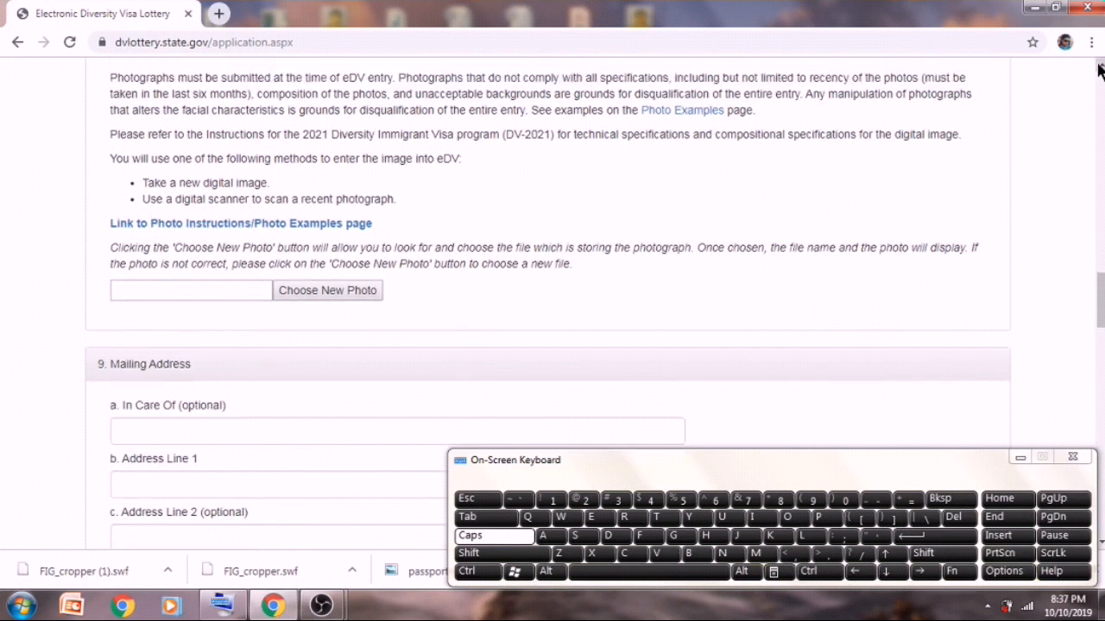
left_click(1099, 69)
- Open the U.S. photo from the desktop, confirm in Properties it's a 77.2 KB JPG, then return to the form
left_click(1029, 7)
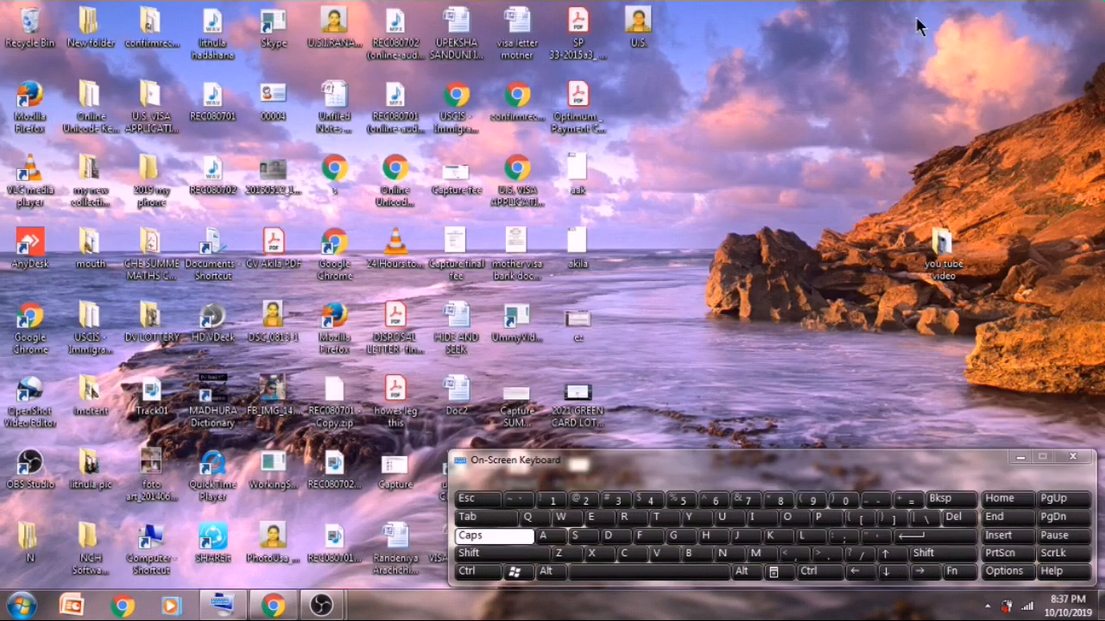
double_click(656, 21)
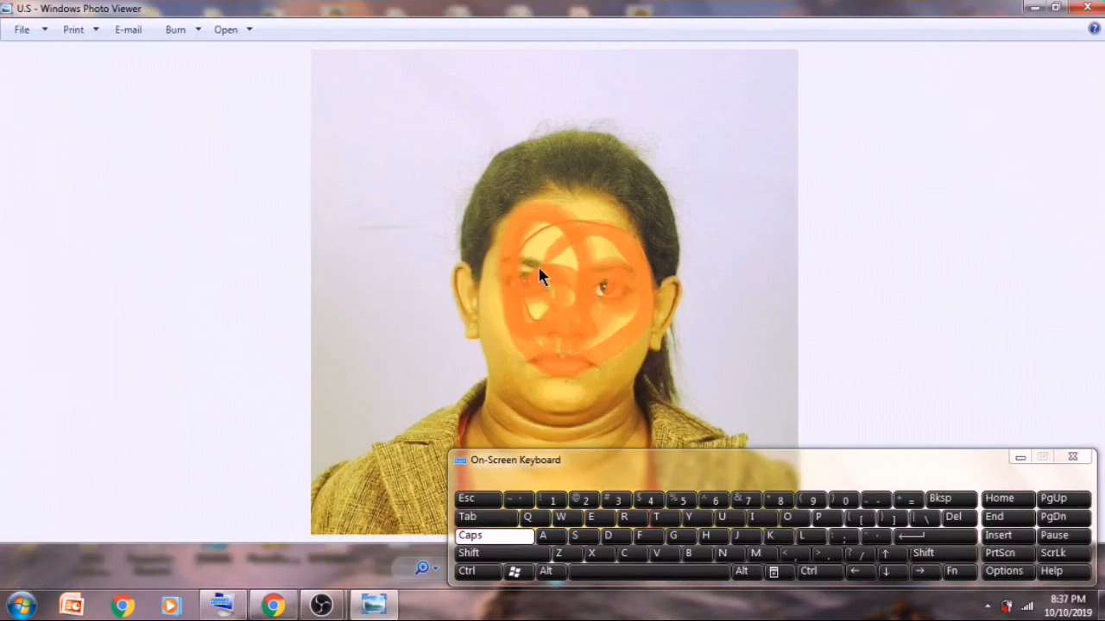
right_click(536, 201)
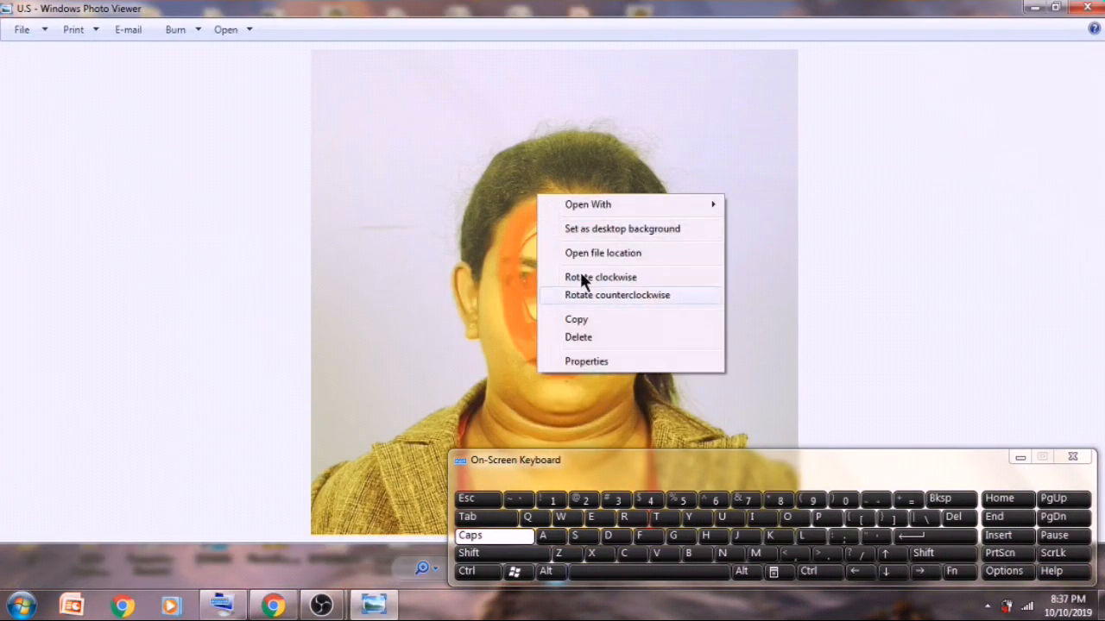
left_click(580, 363)
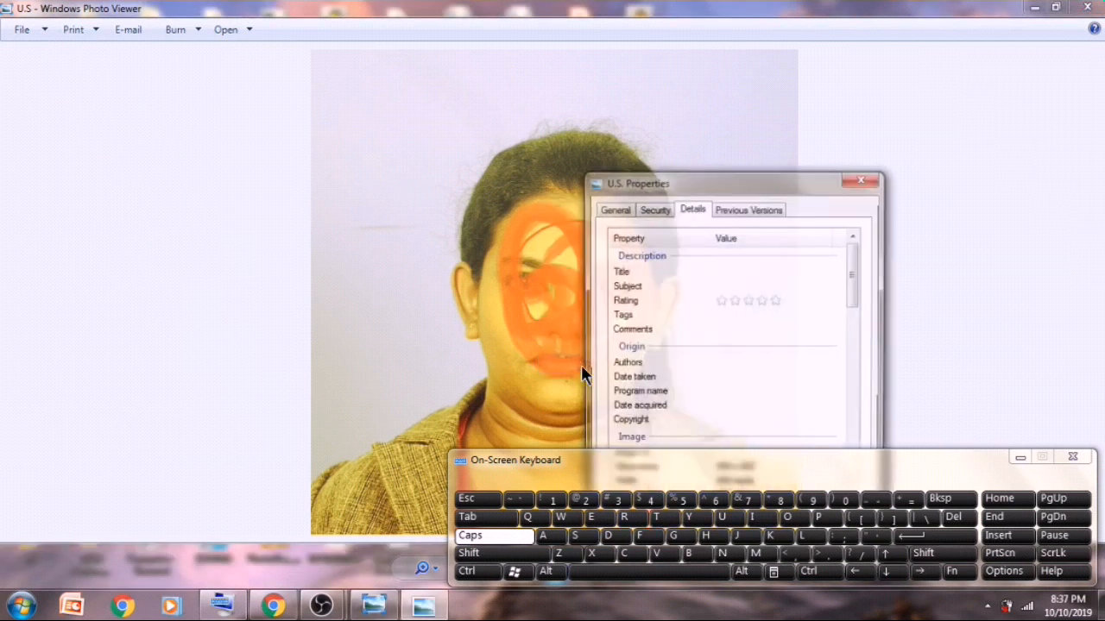
left_click_drag(746, 180, 740, 62)
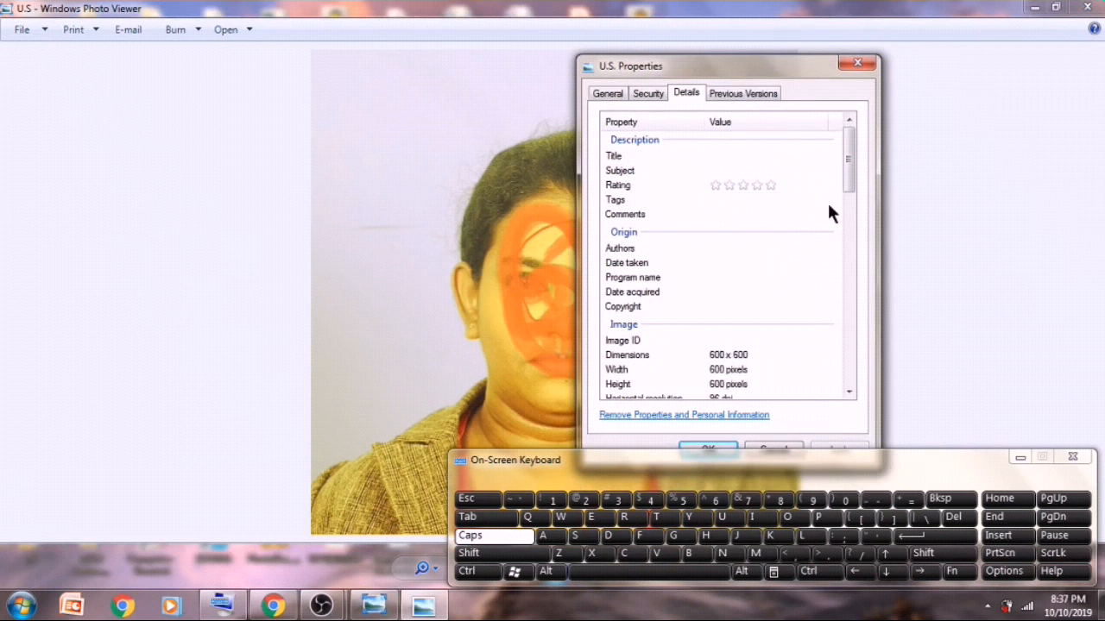
left_click_drag(853, 176, 893, 382)
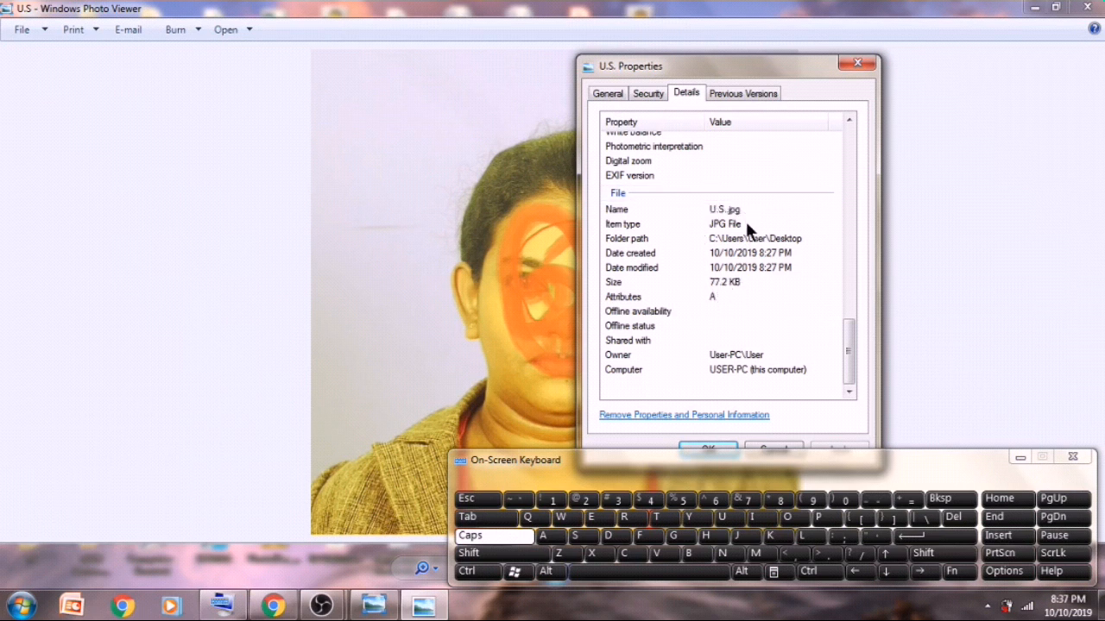
left_click(857, 64)
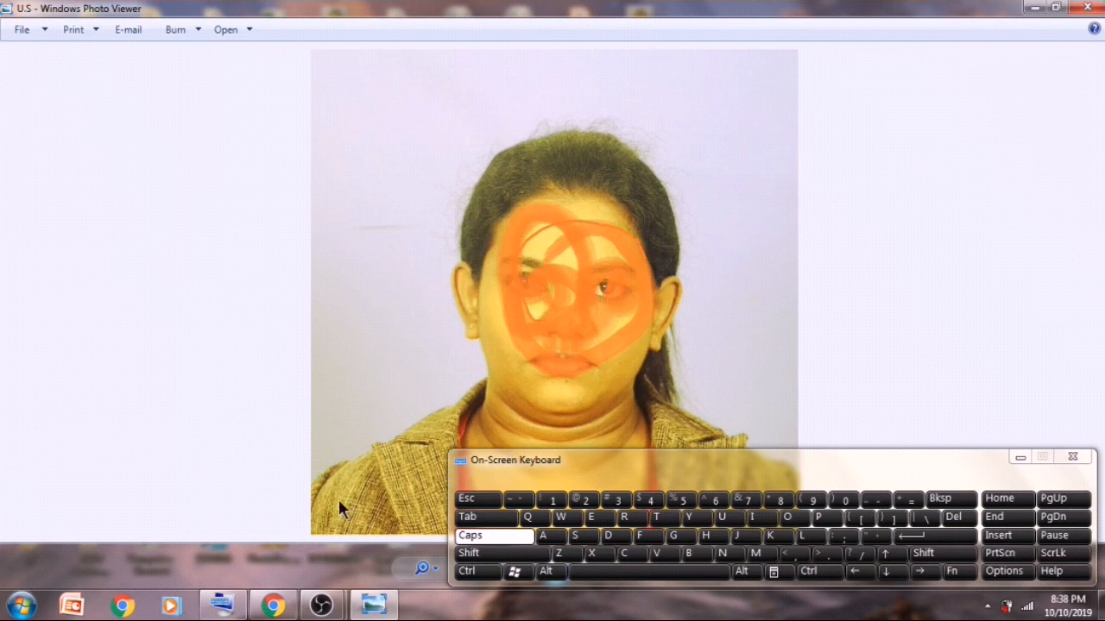
left_click(275, 606)
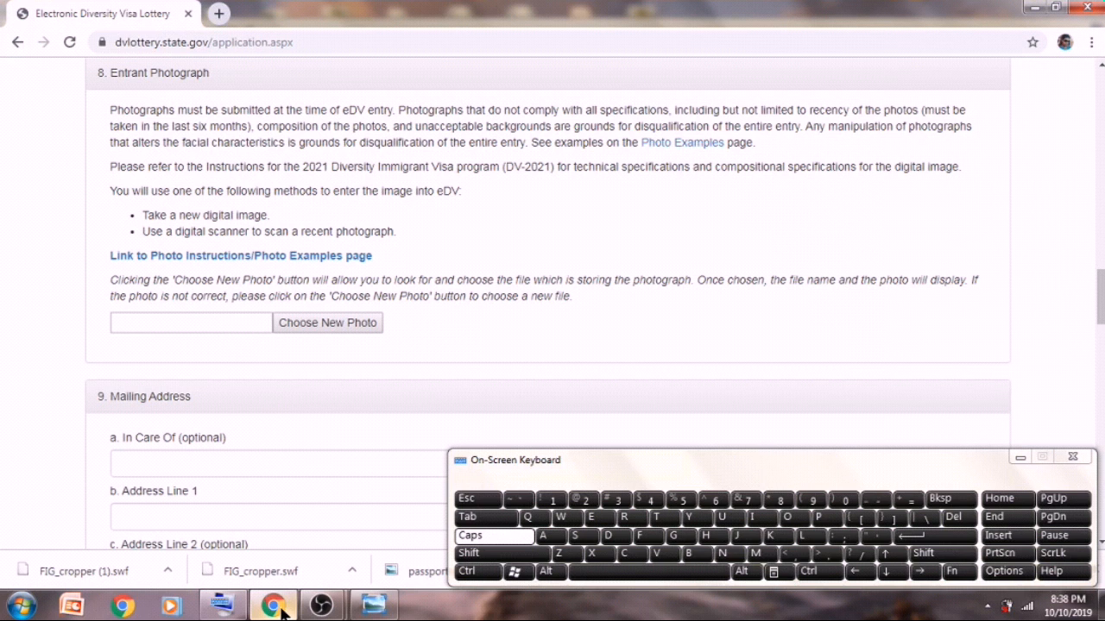
- Upload U.S.jpg through Choose New Photo as the entrant photograph and scroll to its preview
left_click(288, 327)
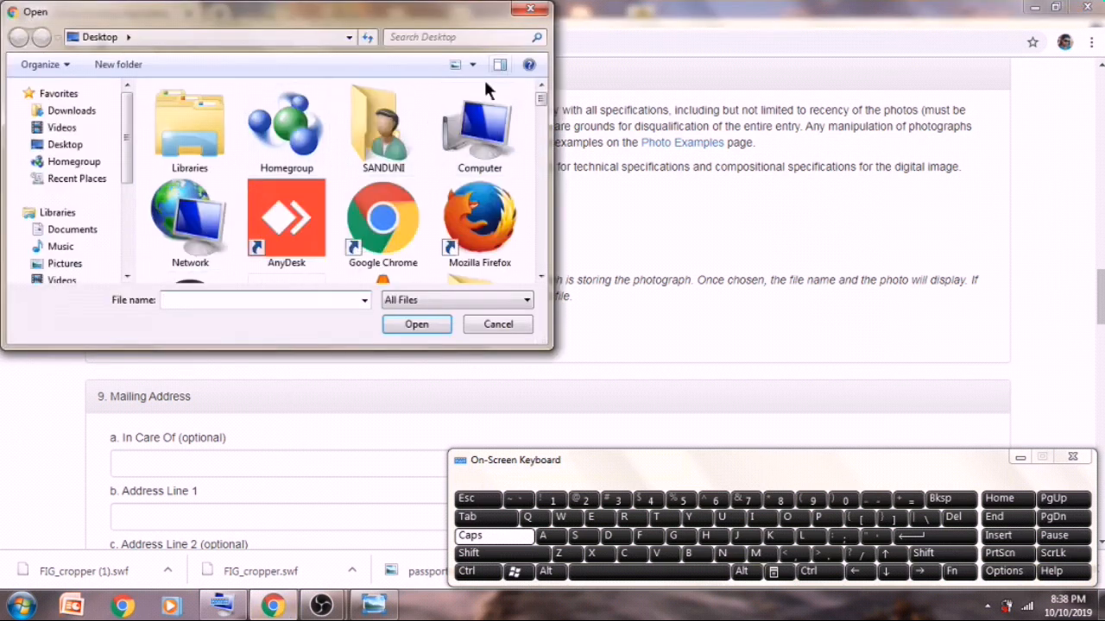
left_click_drag(539, 93, 564, 243)
left_click(211, 206)
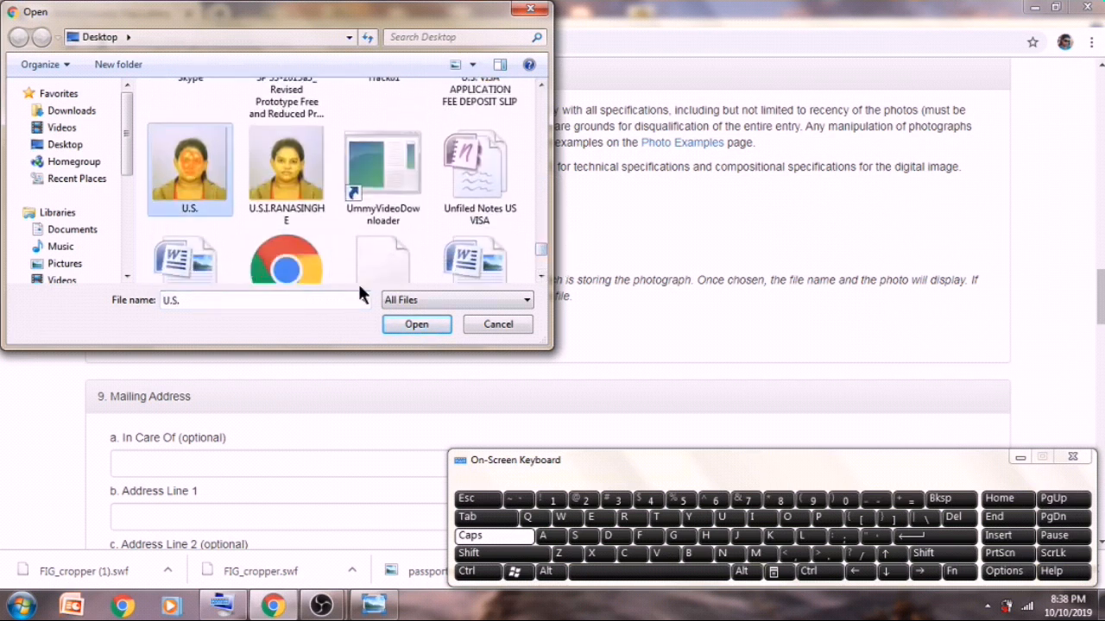
left_click(392, 319)
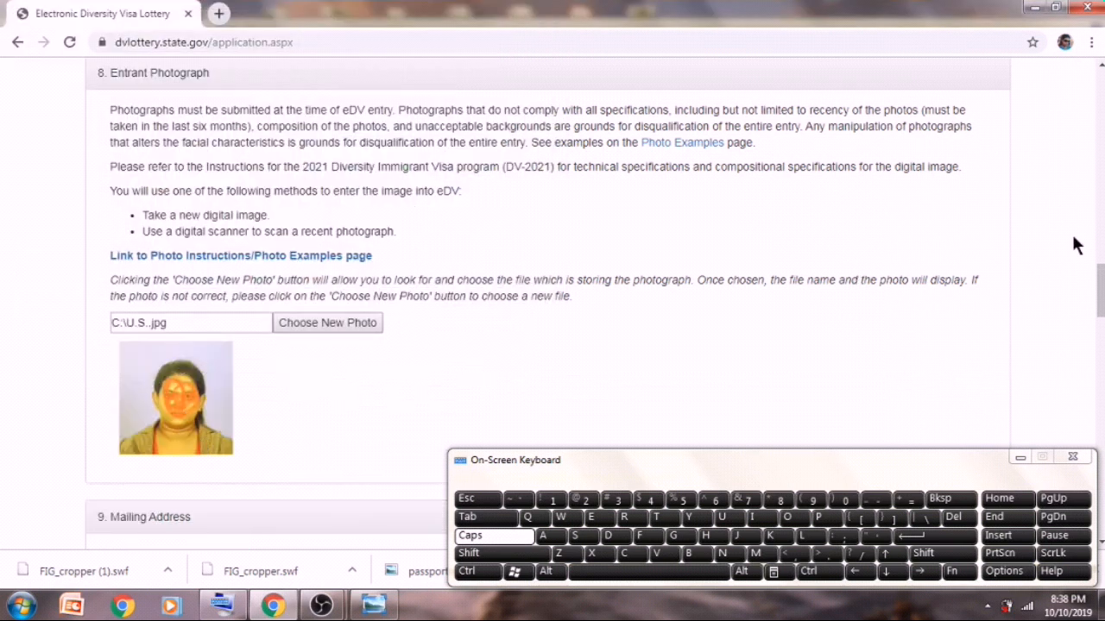
scroll(1099, 289, "down", 4)
scroll(548, 307, "down", 2)
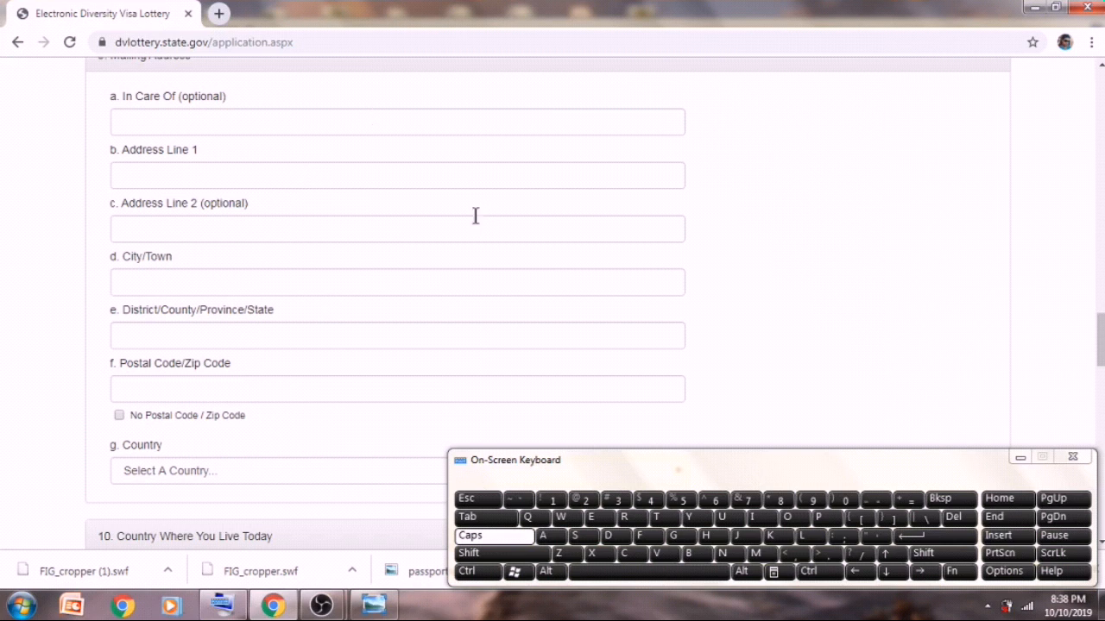
- Enter the house number in the In Care Of field
left_click(344, 126)
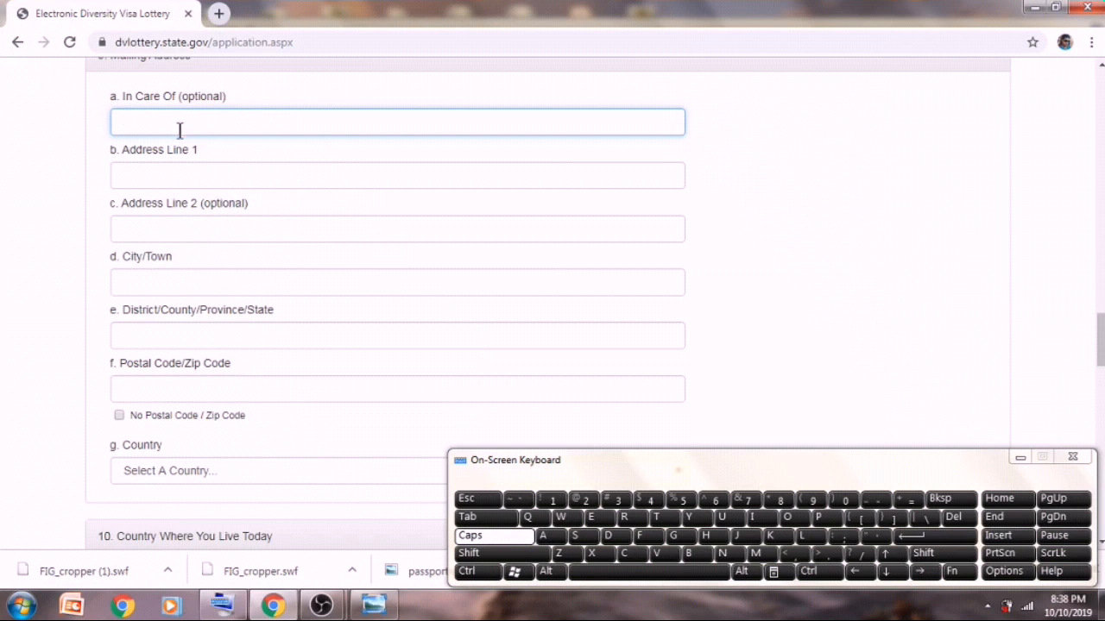
left_click(617, 500)
left_click(650, 501)
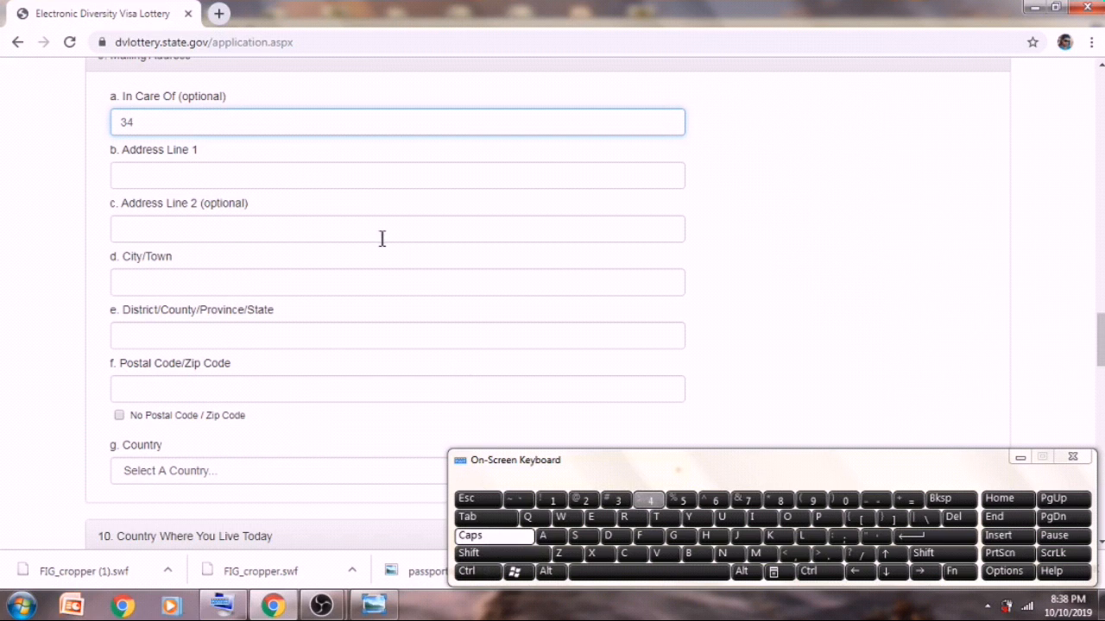
- Spell the first word of the street name into Address Line 1, dismissing autofill suggestions
left_click(354, 180)
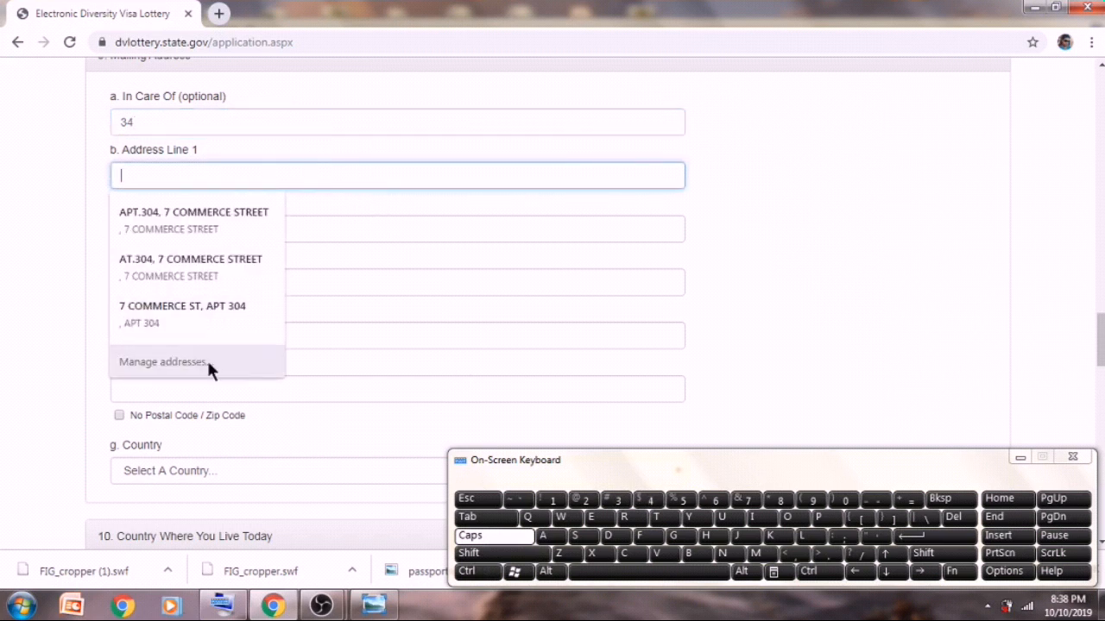
left_click(63, 294)
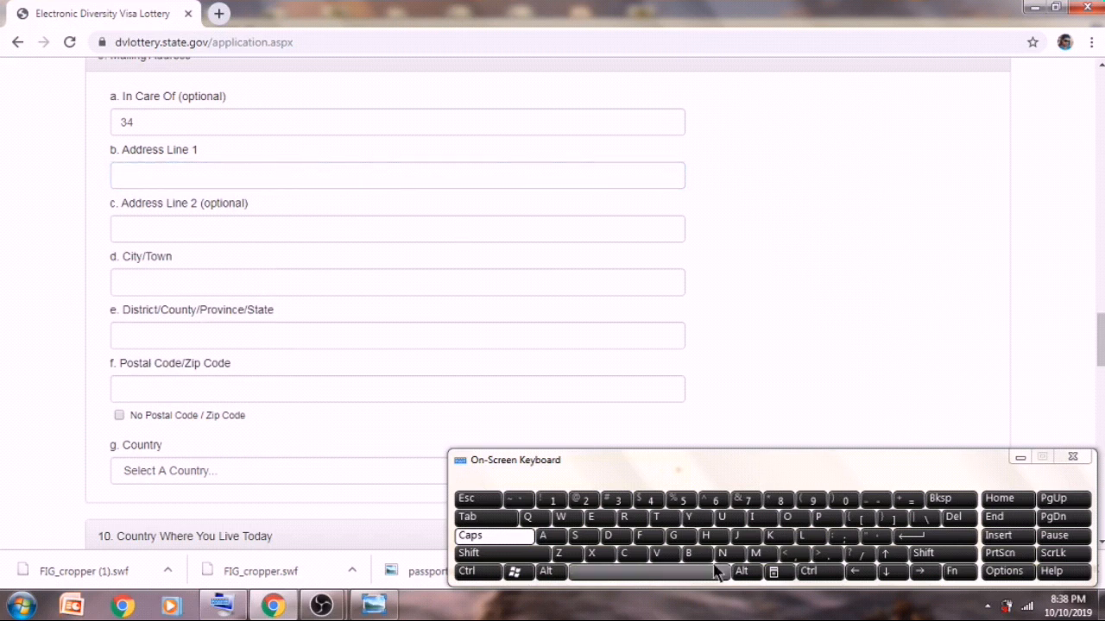
left_click(524, 179)
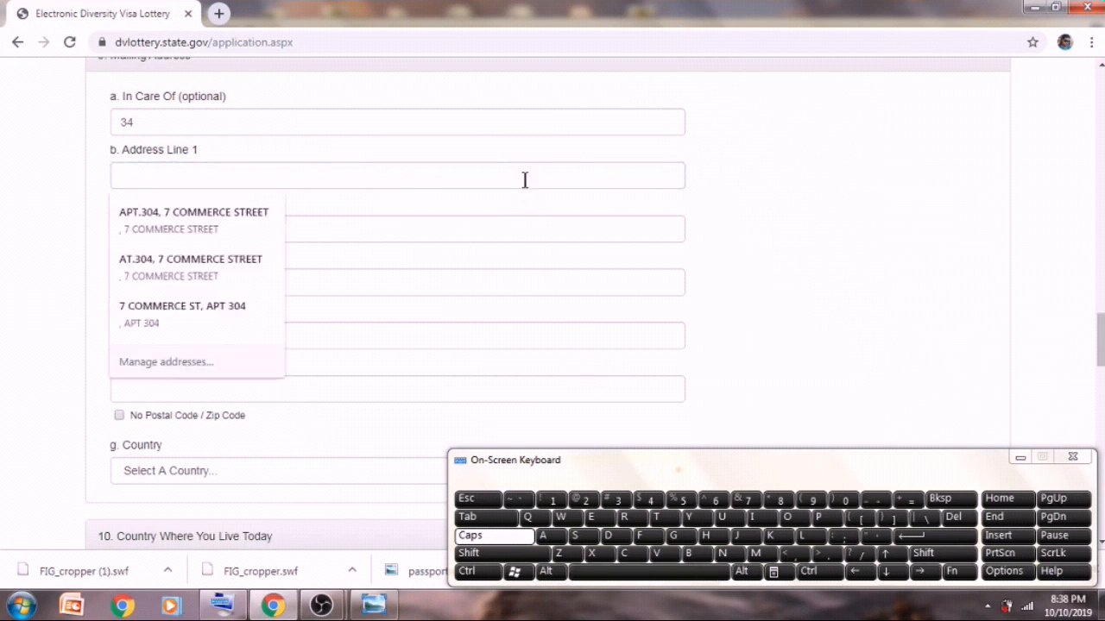
left_click(648, 539)
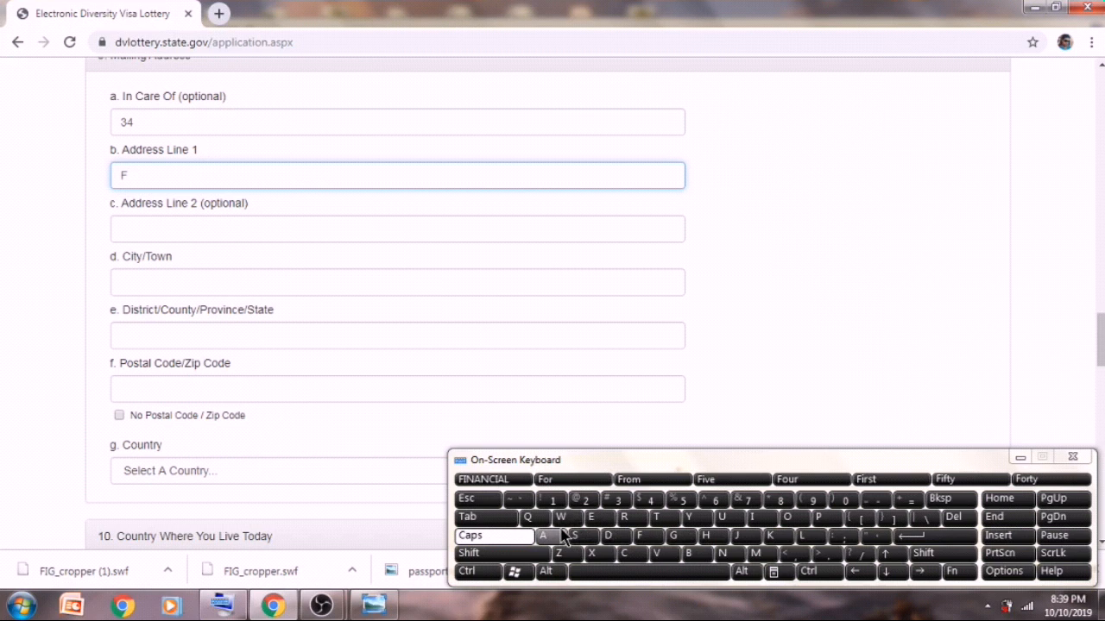
left_click(830, 521)
left_click(597, 518)
left_click(624, 518)
left_click(594, 517)
left_click(632, 519)
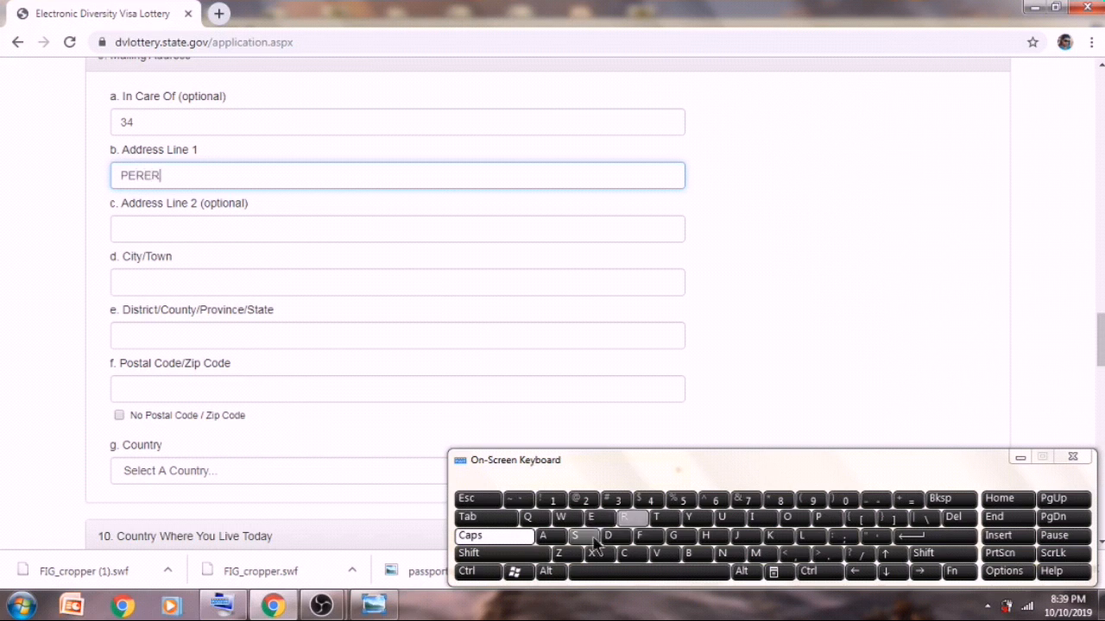
left_click(545, 537)
- Complete Address Line 1 with the street name's second word
left_click(591, 576)
left_click(758, 558)
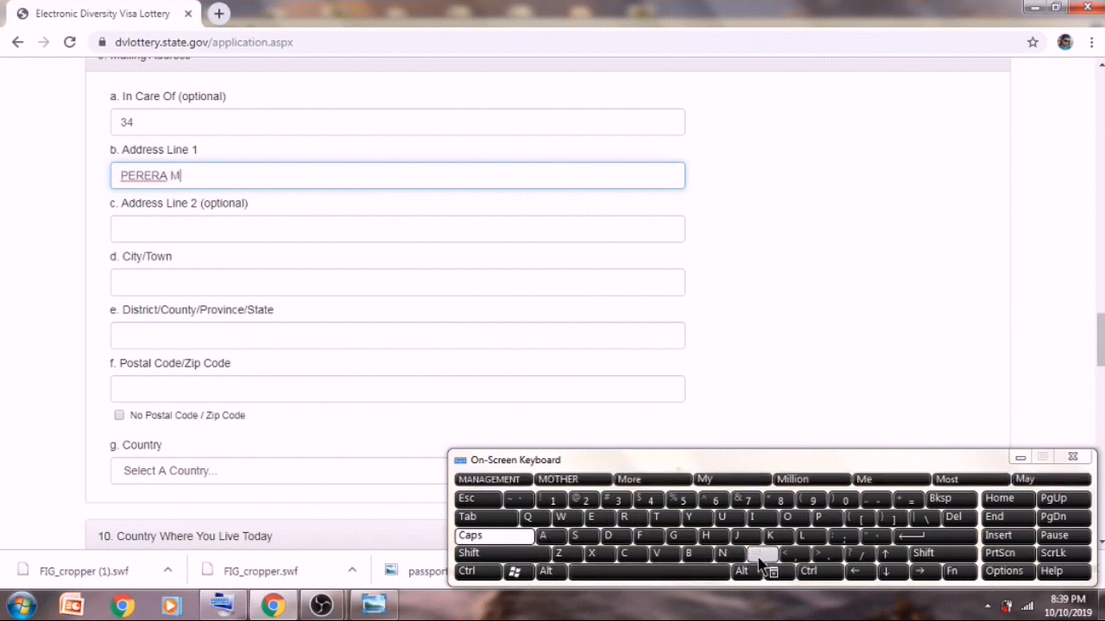
left_click(550, 536)
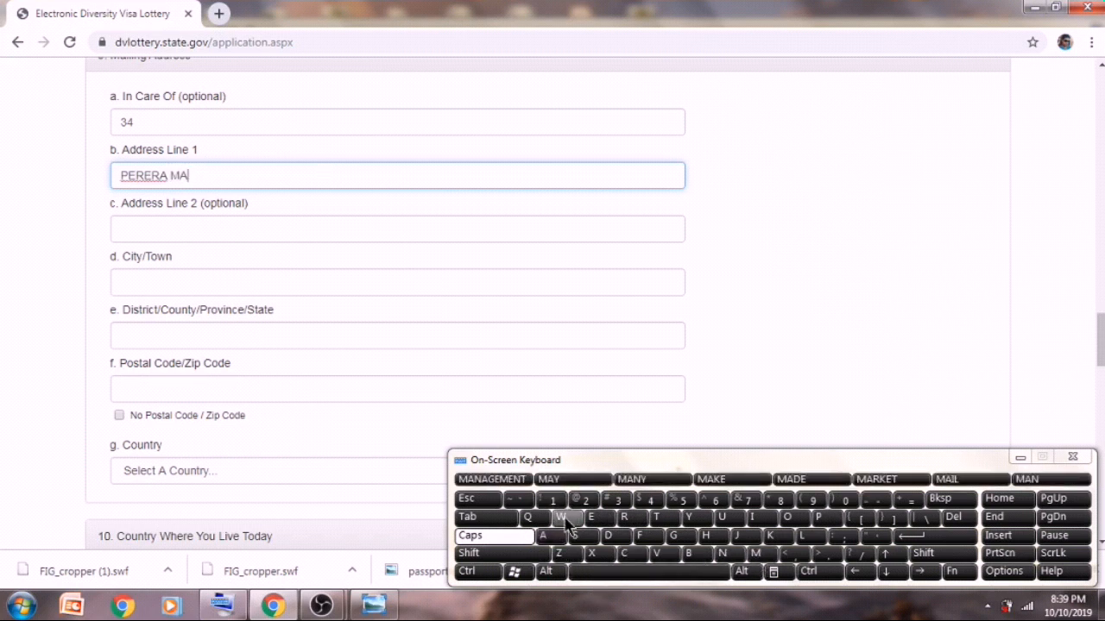
left_click(561, 517)
left_click(556, 537)
left_click(661, 516)
left_click(709, 536)
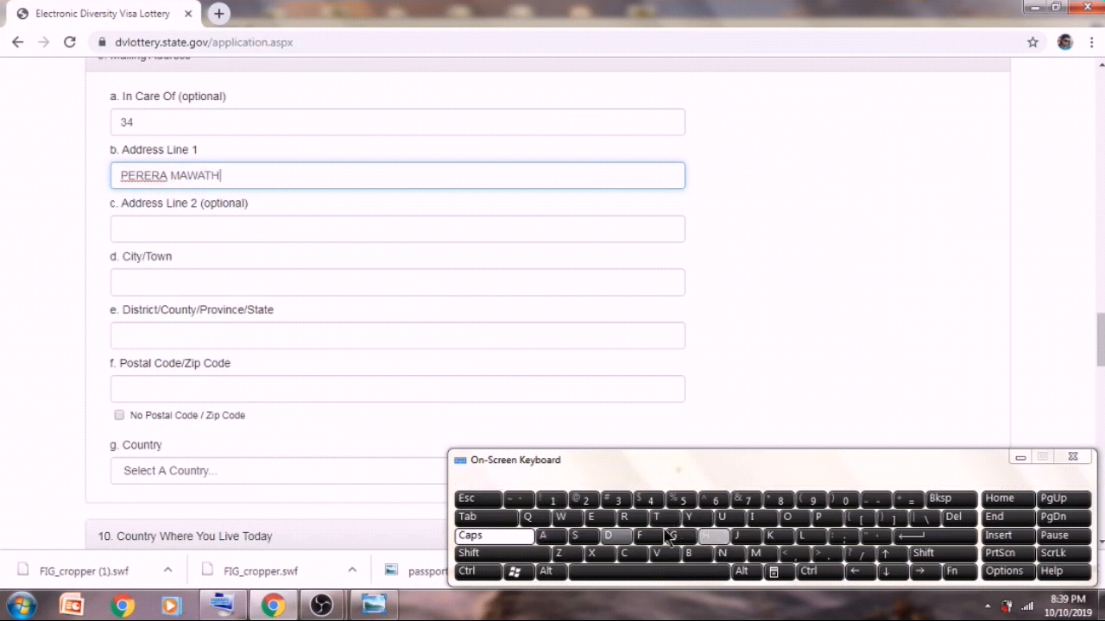
left_click(557, 537)
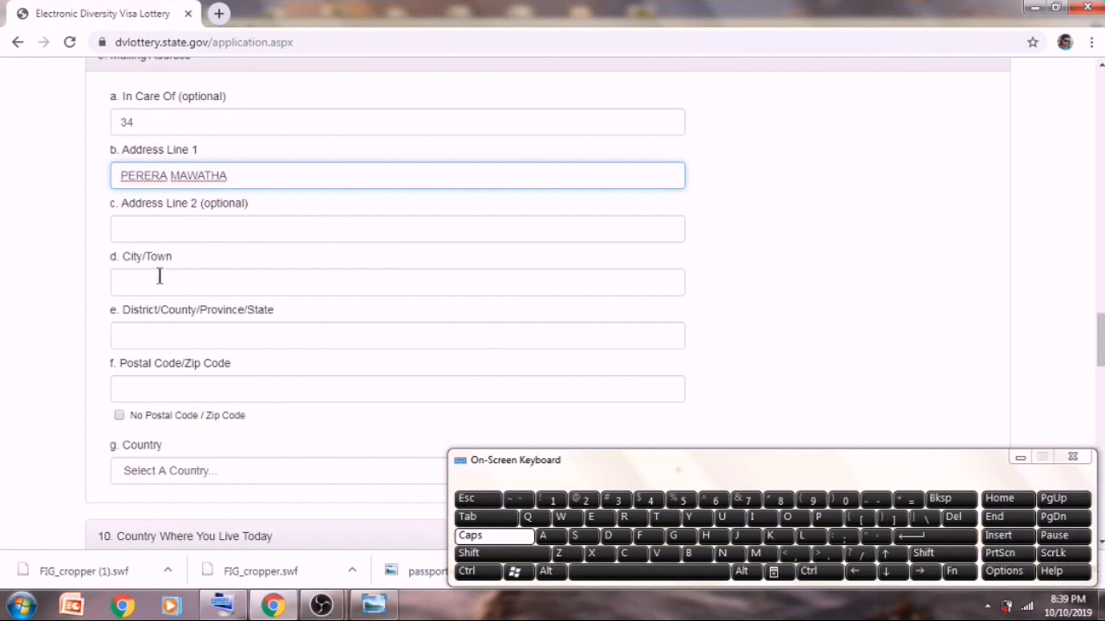
left_click(208, 218)
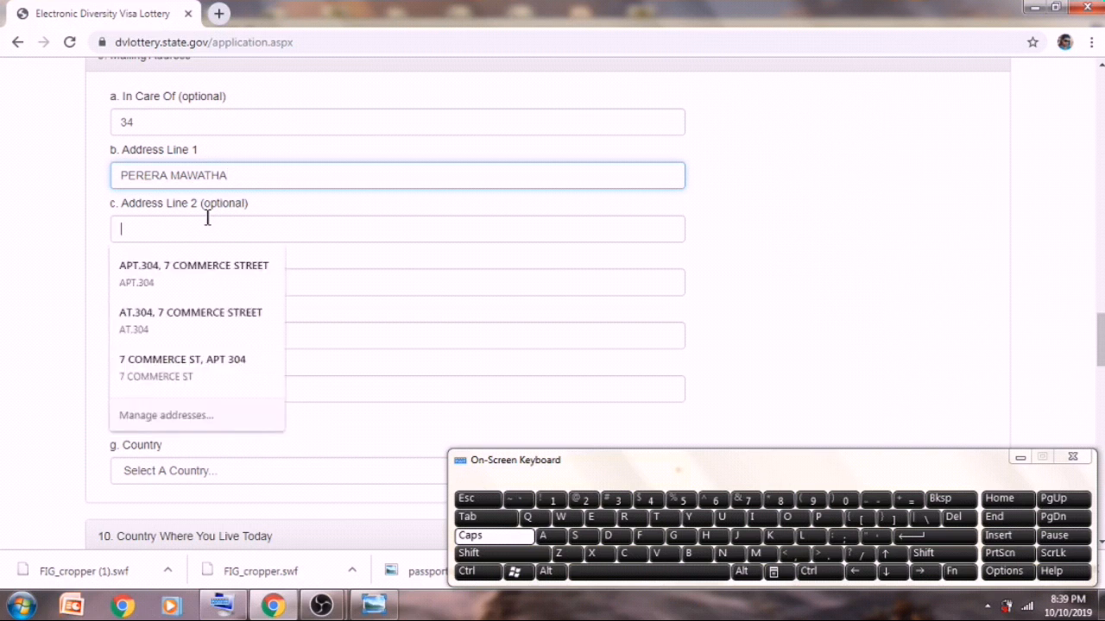
- Fill in Address Line 2, correcting a mistyped portion
left_click(582, 536)
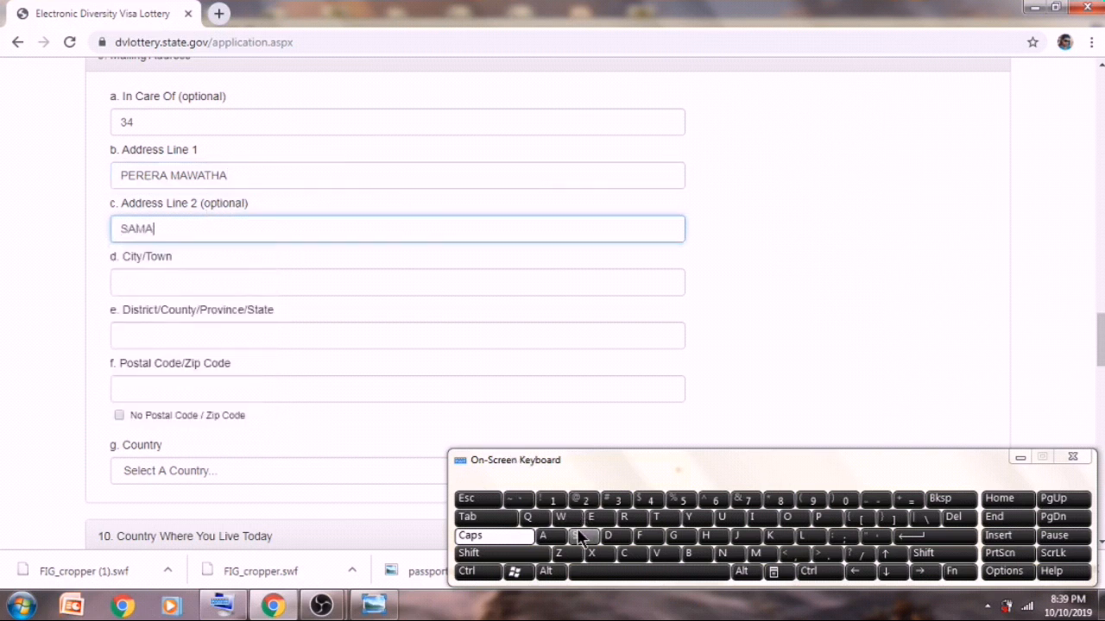
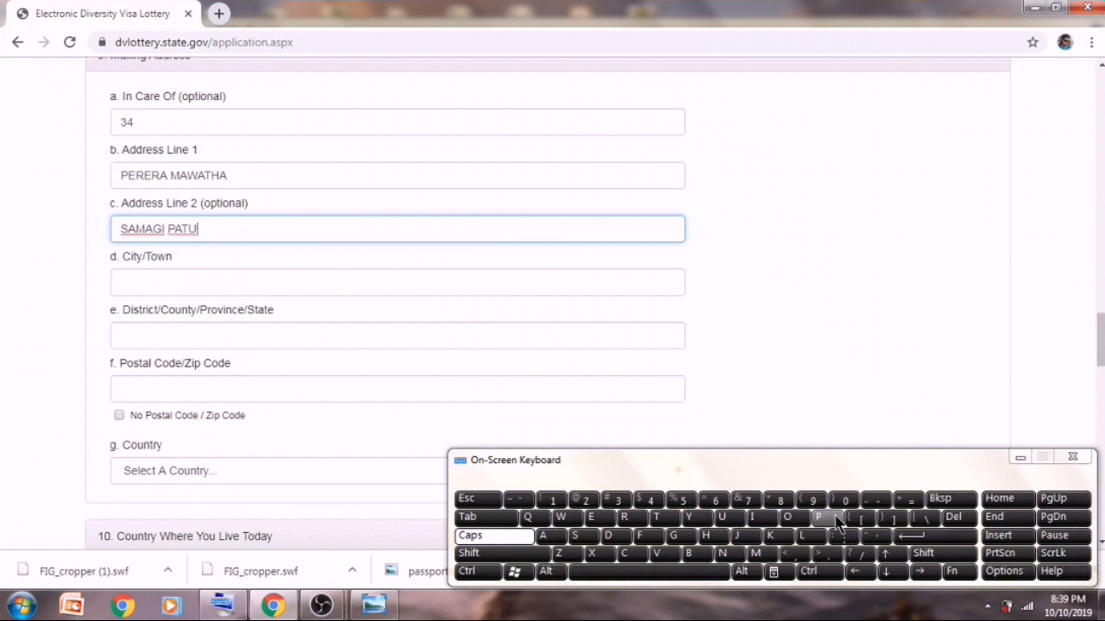
- Replace a wrongly entered city with the correct town in City/Town
left_click(446, 284)
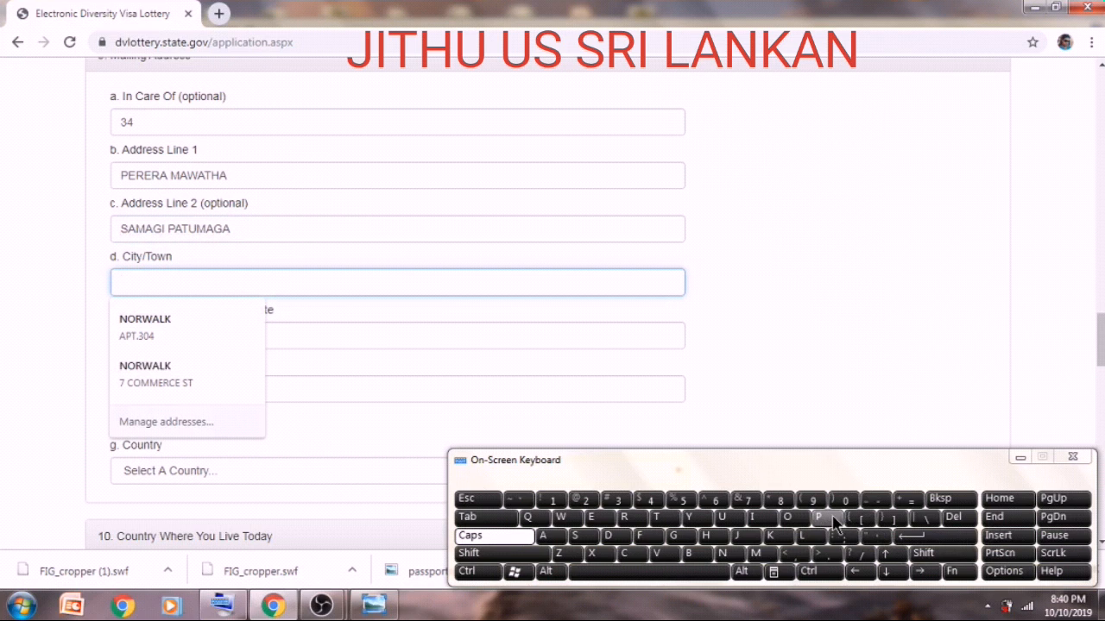
type("P")
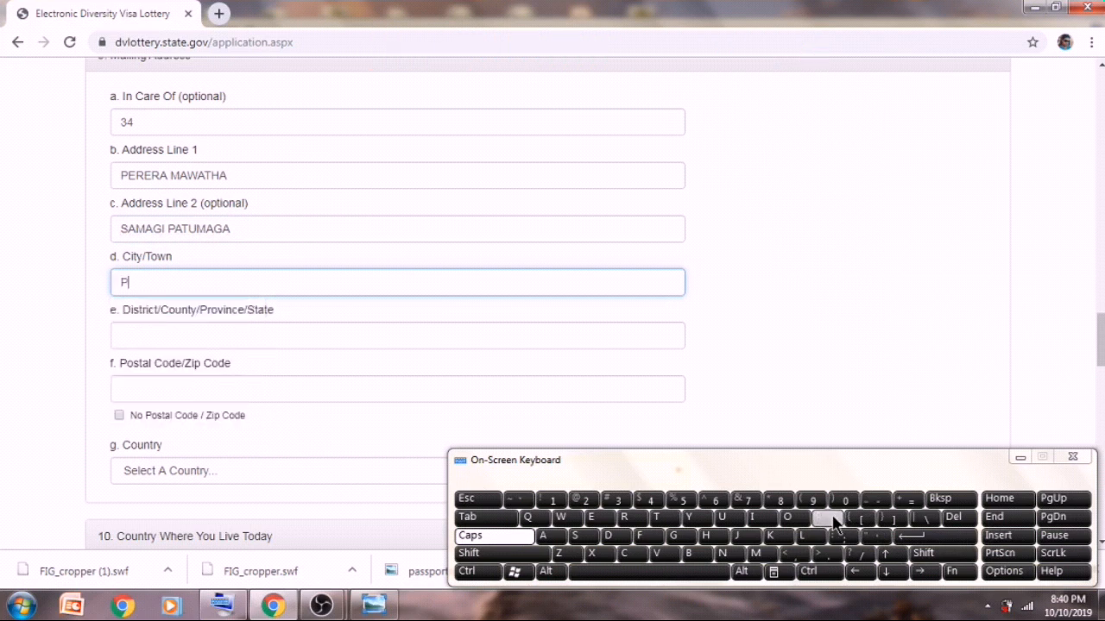
type("ANADURA")
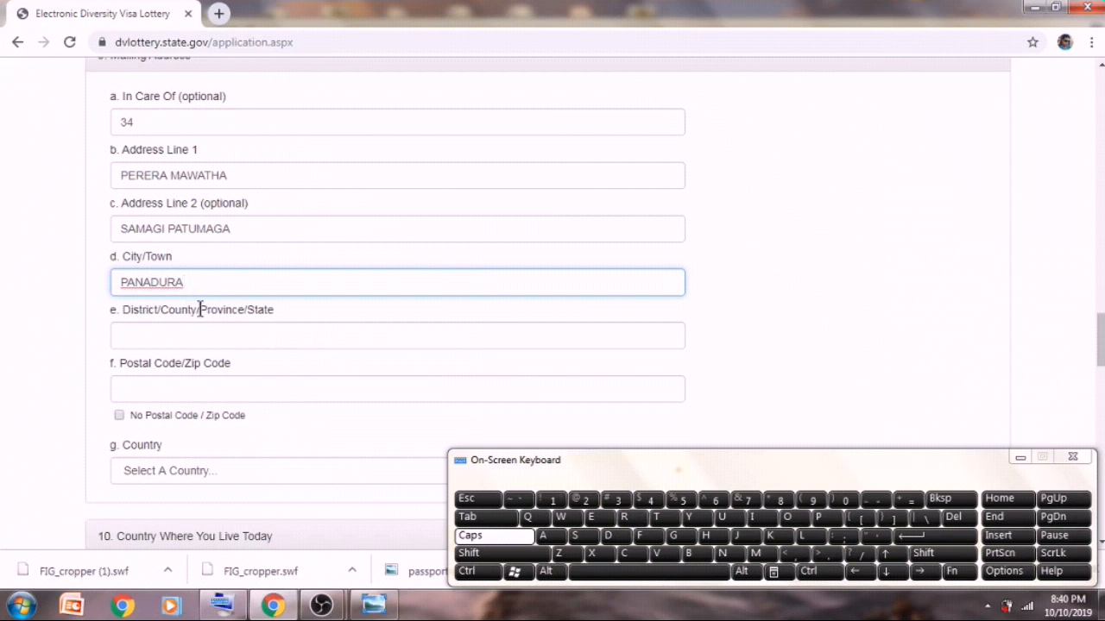
key("BackSpace")
key("BackSpace")
key("BackSpace")
key("BackSpace")
key("BackSpace")
key("BackSpace")
key("BackSpace")
key("BackSpace")
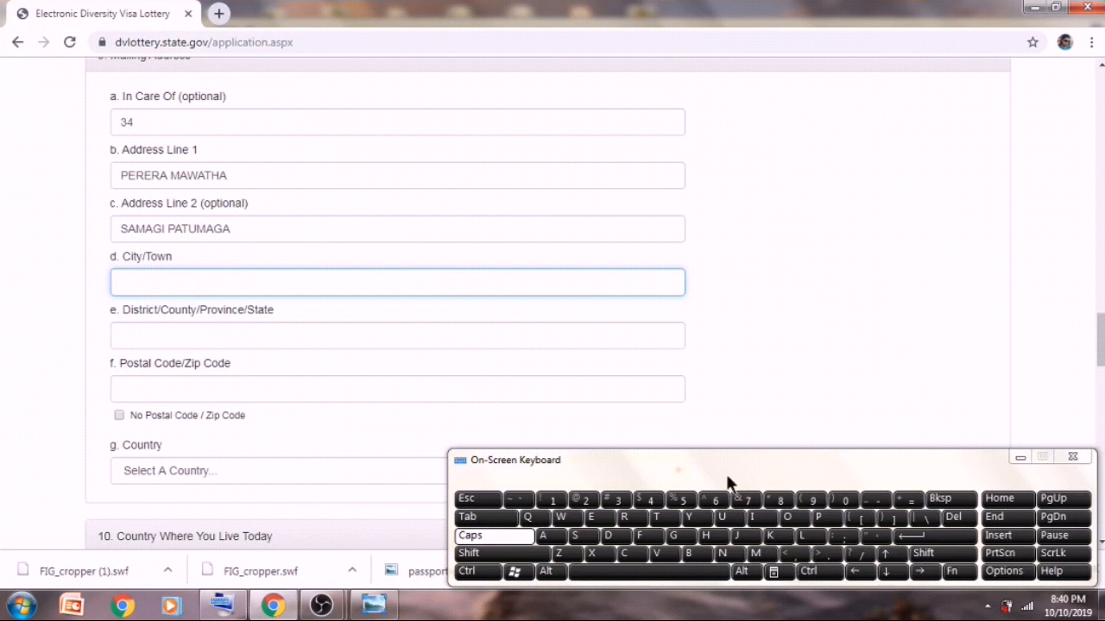
type("MAHARAGAMA")
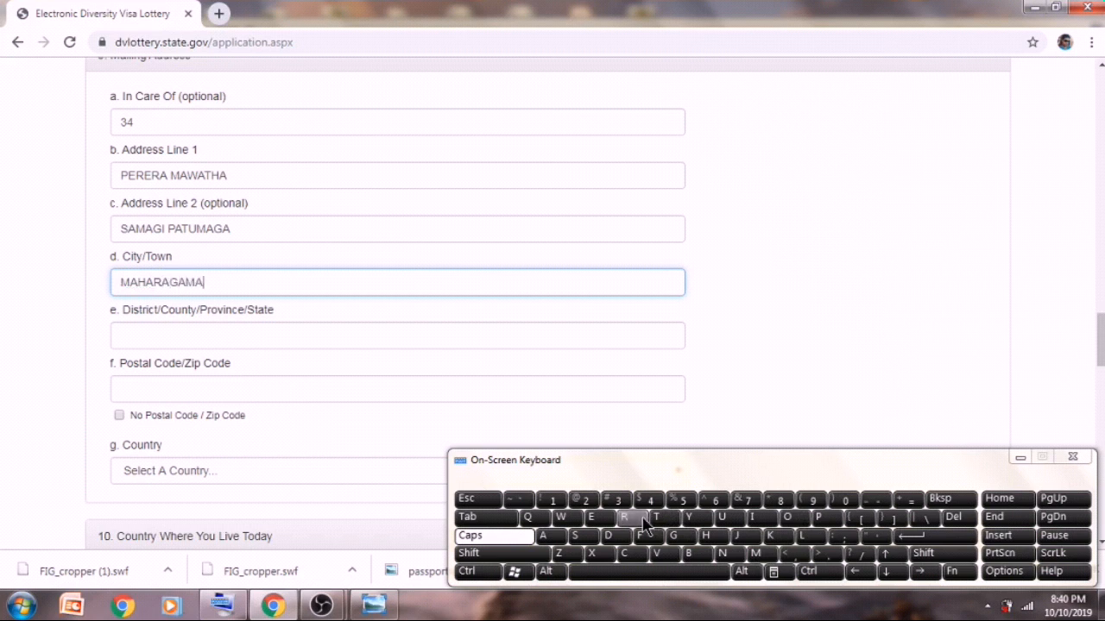
- Enter the district in District/County/Province/State, fixing its spelling
left_click(338, 337)
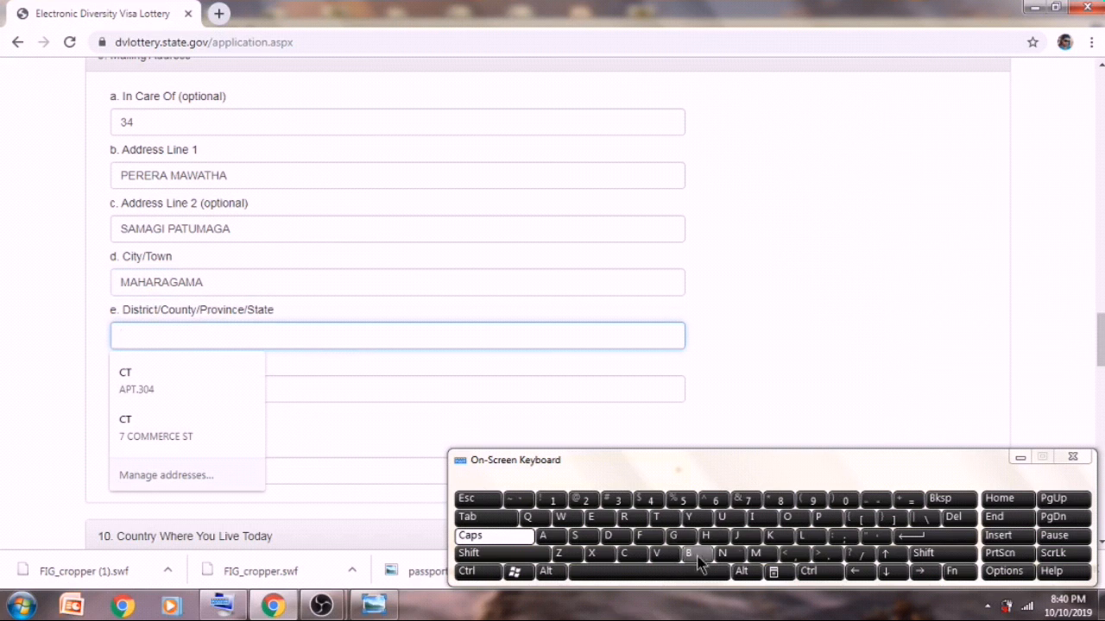
type("COLO")
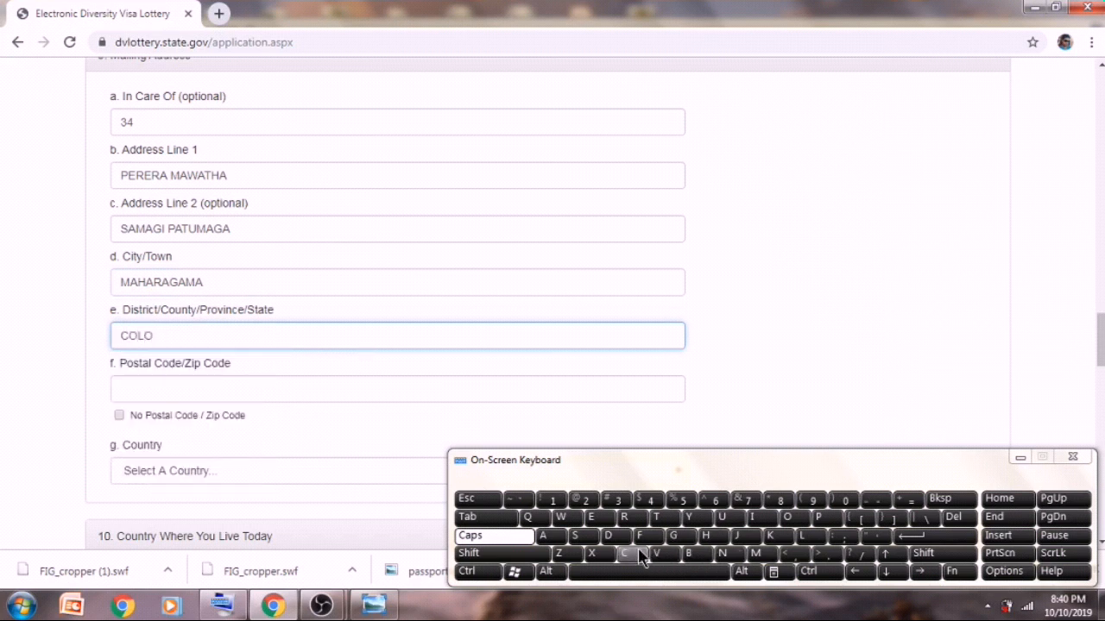
type("M")
key("BackSpace")
type("BA")
key("BackSpace")
type("O")
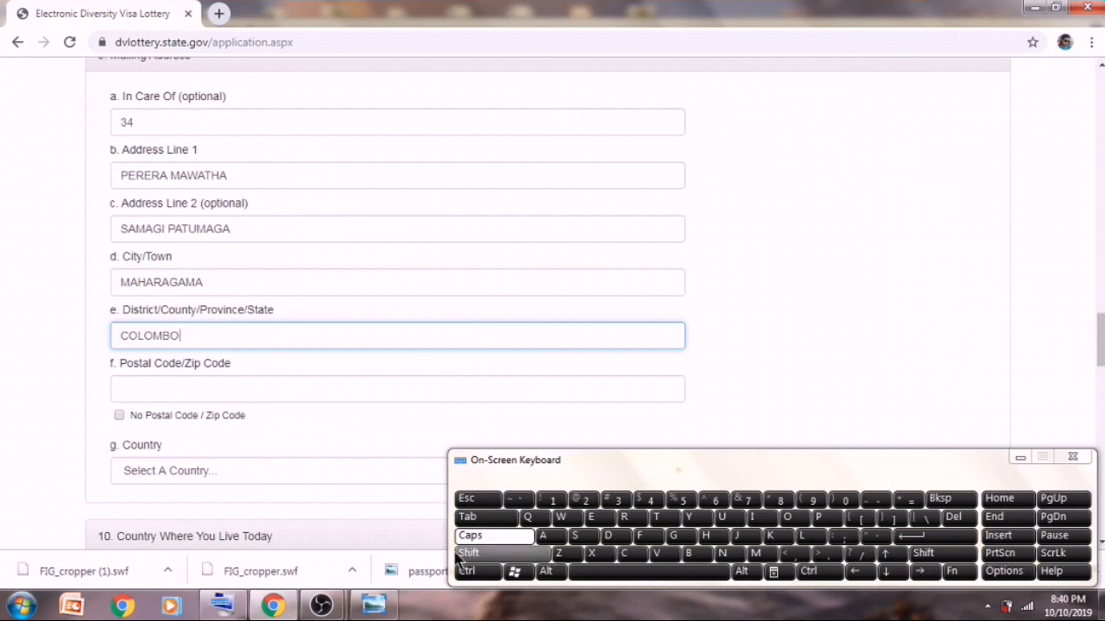
left_click(338, 389)
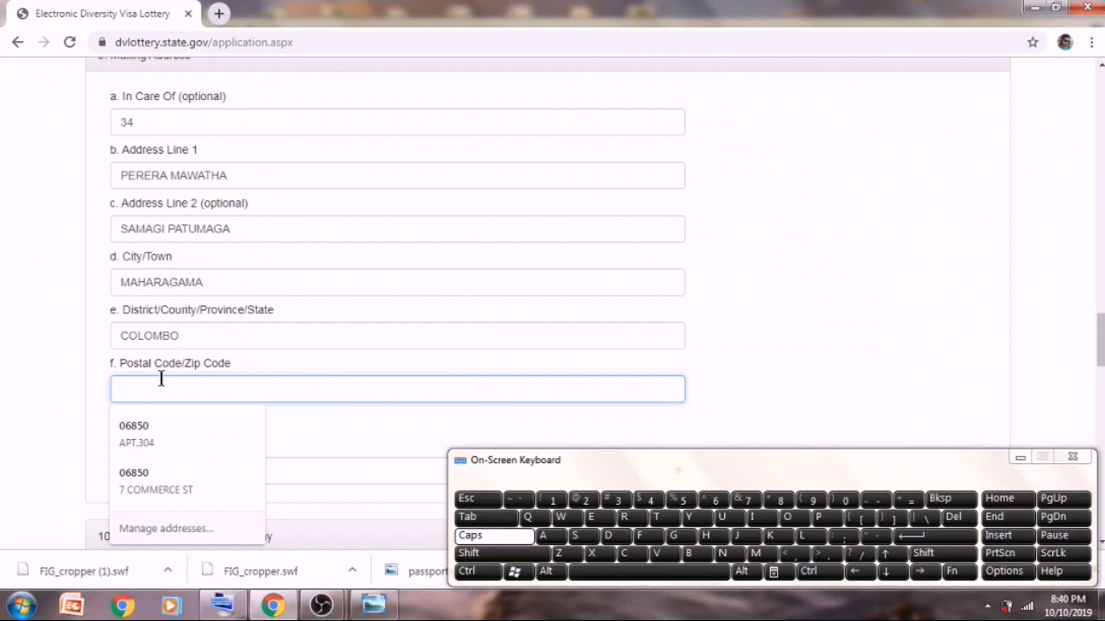
- Search Google in a new tab for the town's postal code, open the Post Office result, then return
left_click(222, 15)
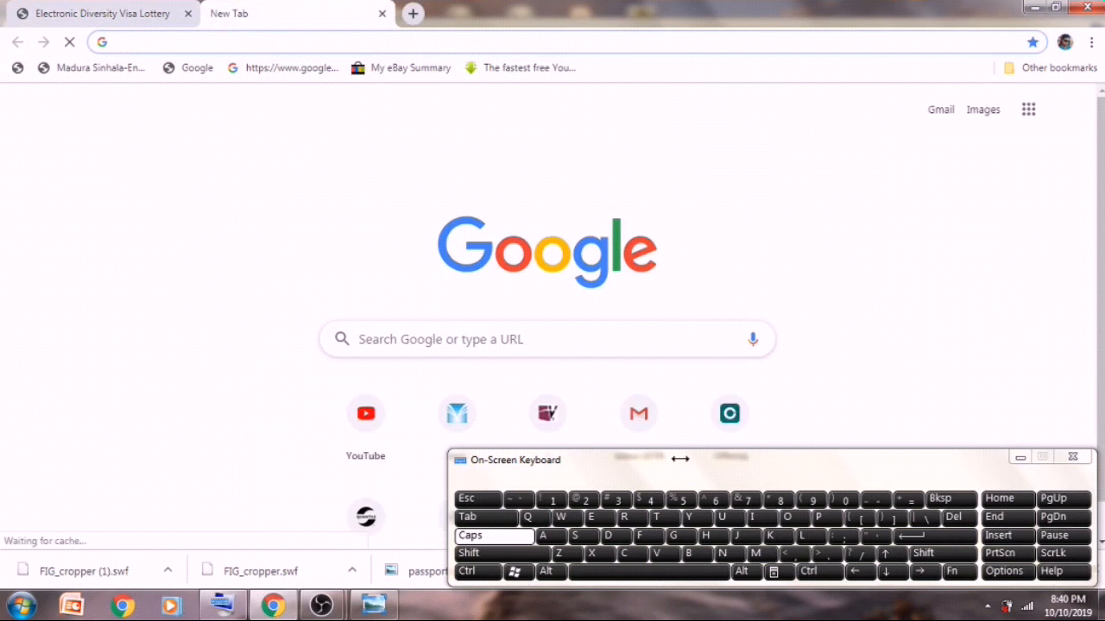
type("M")
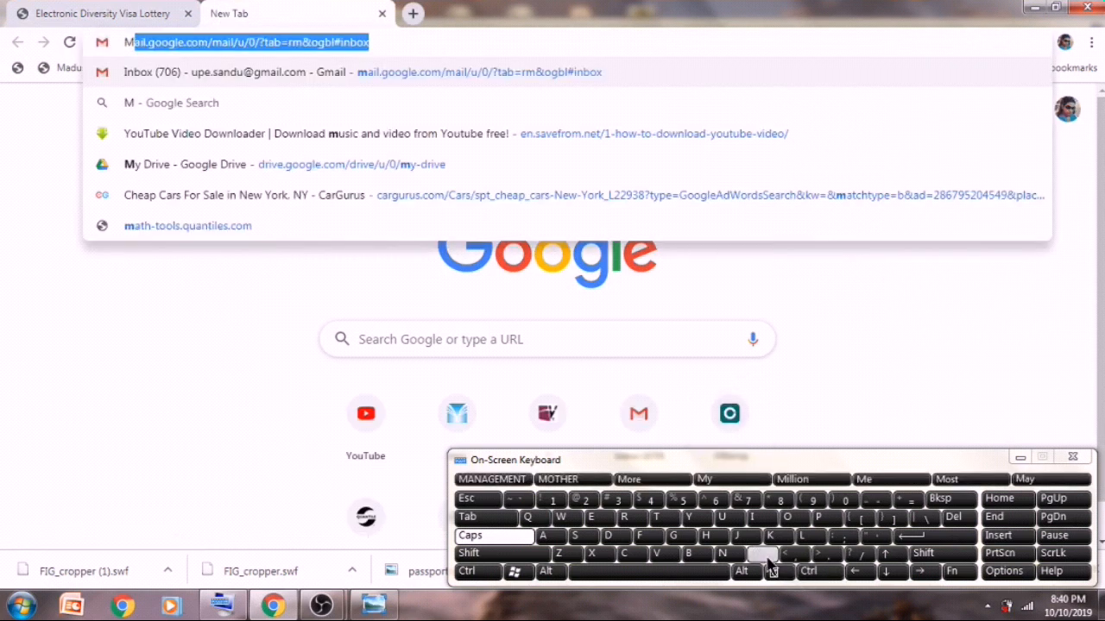
type("AHA")
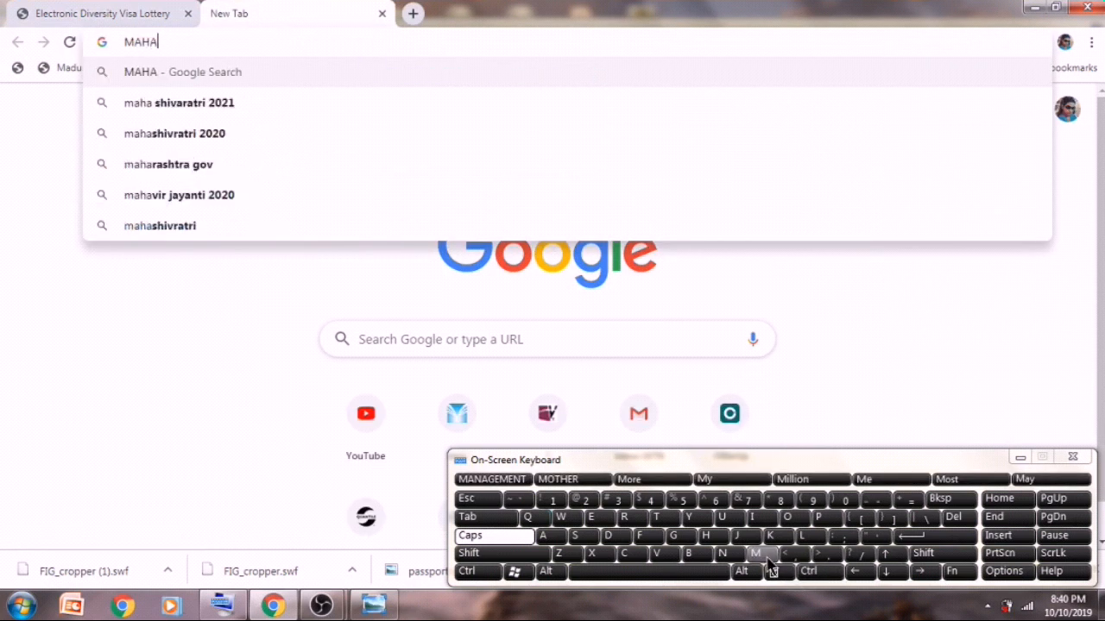
left_click(619, 518)
type("AGAMA")
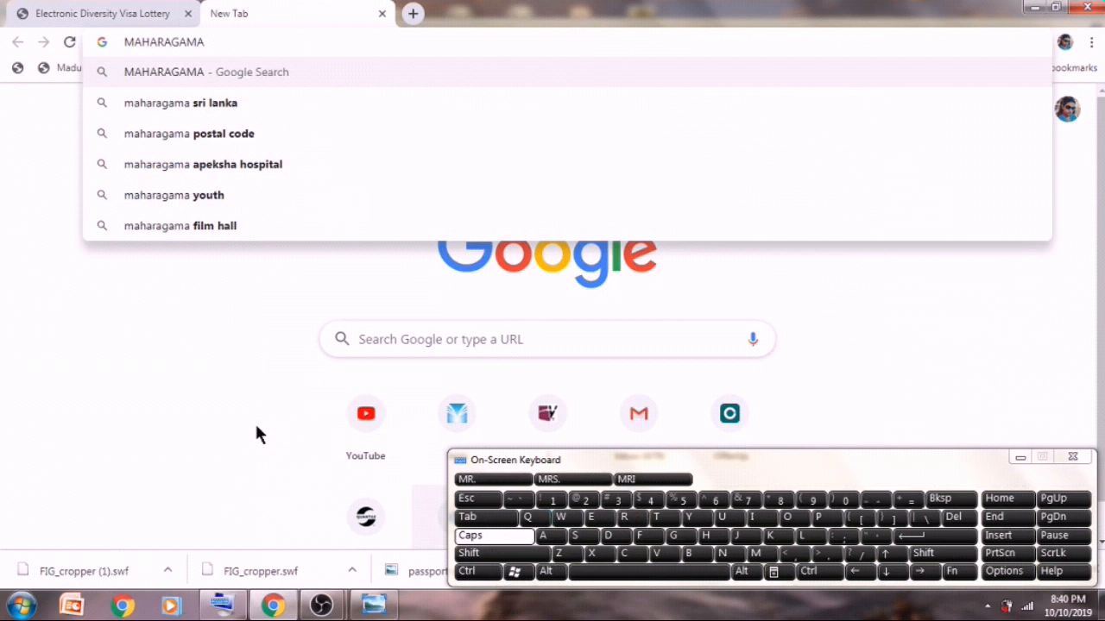
left_click(197, 136)
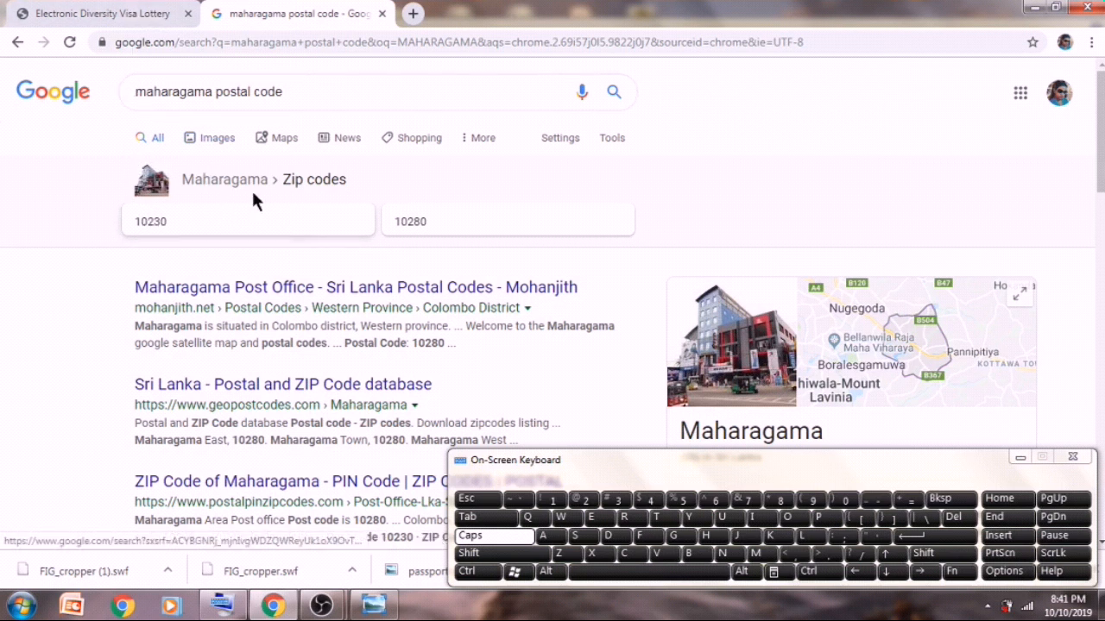
left_click(290, 288)
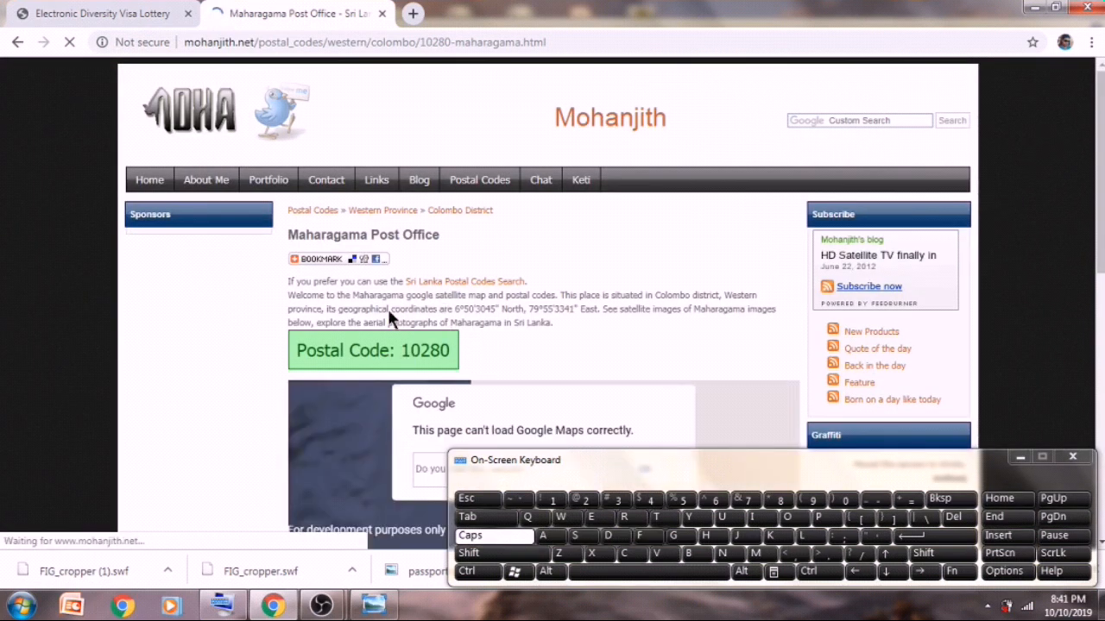
left_click(128, 12)
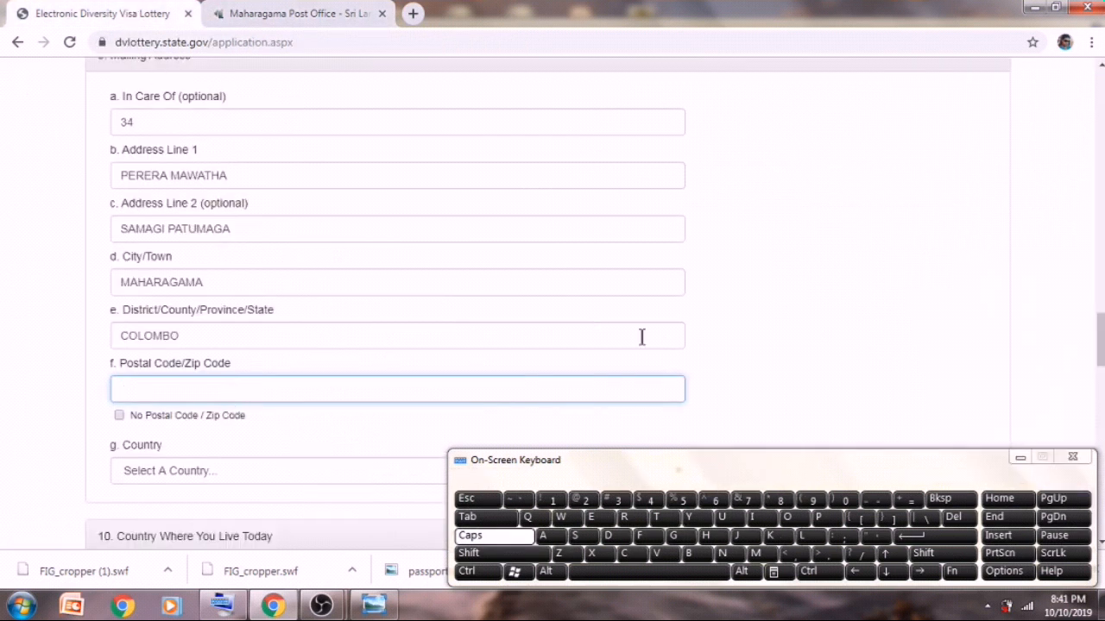
- Enter the looked-up postal code in Postal Code with the on-screen keyboard
left_click(555, 500)
left_click(844, 500)
left_click(585, 500)
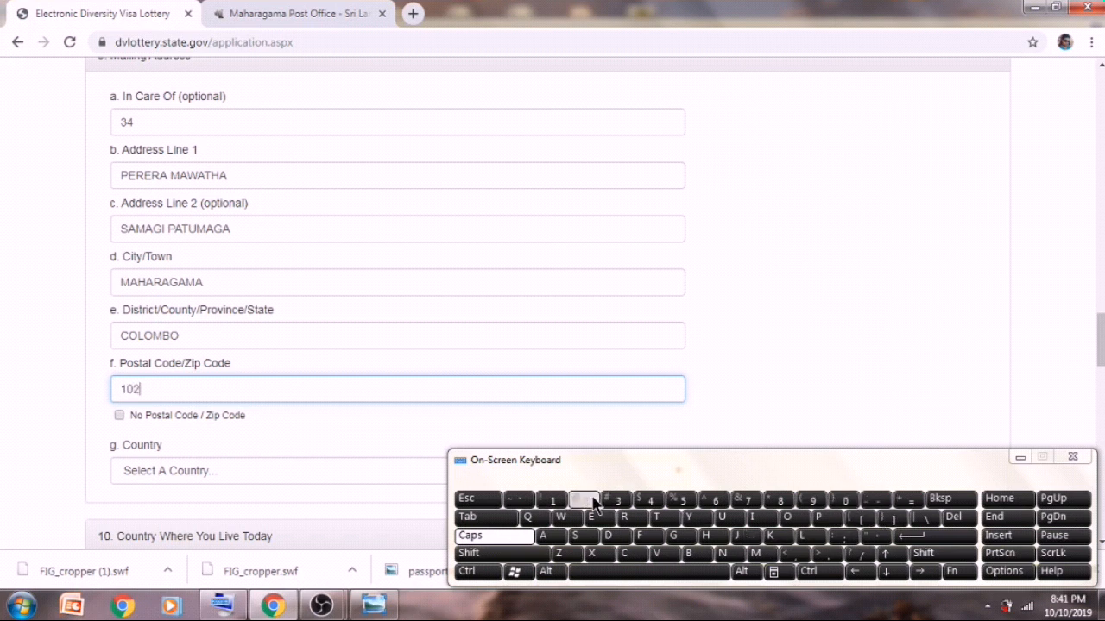
left_click(778, 501)
left_click(842, 501)
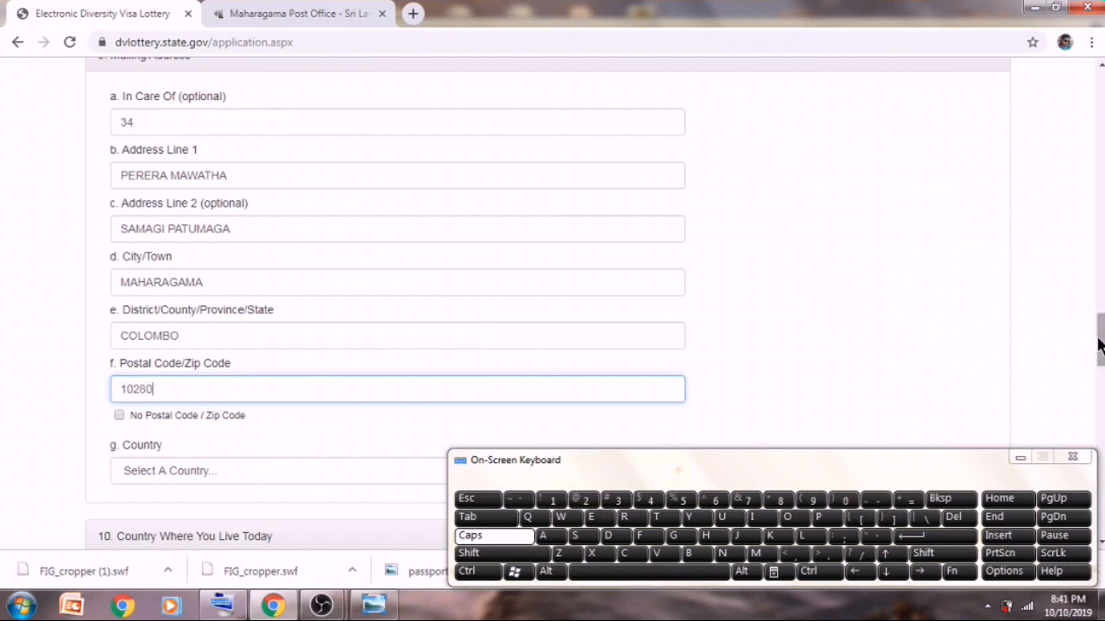
- Set the mailing address Country to Sri Lanka
left_click_drag(1099, 345, 1099, 375)
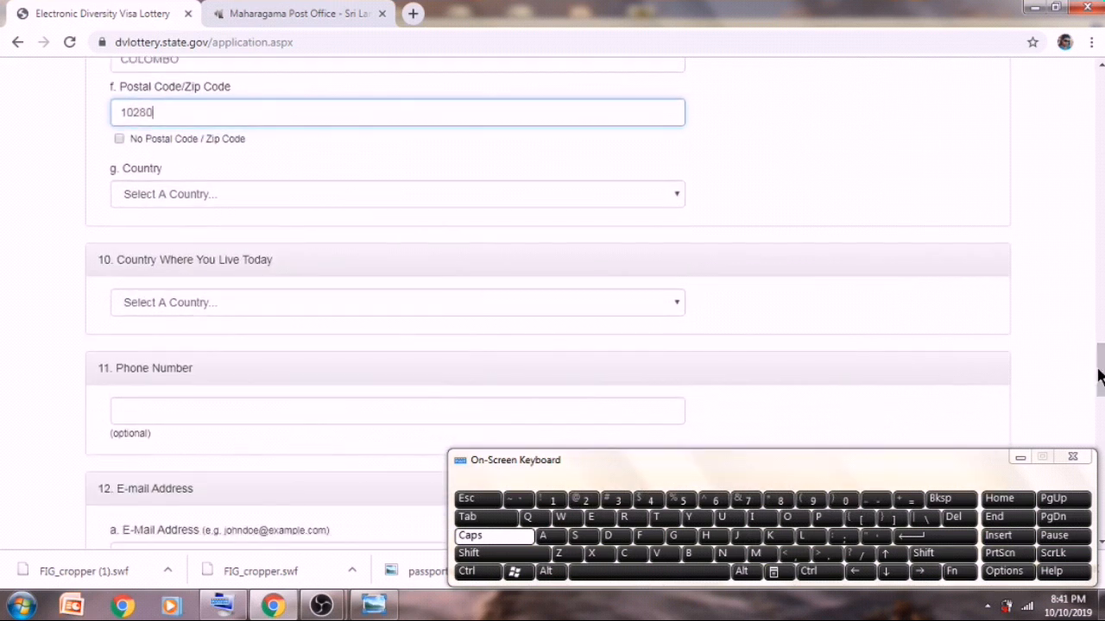
left_click(677, 194)
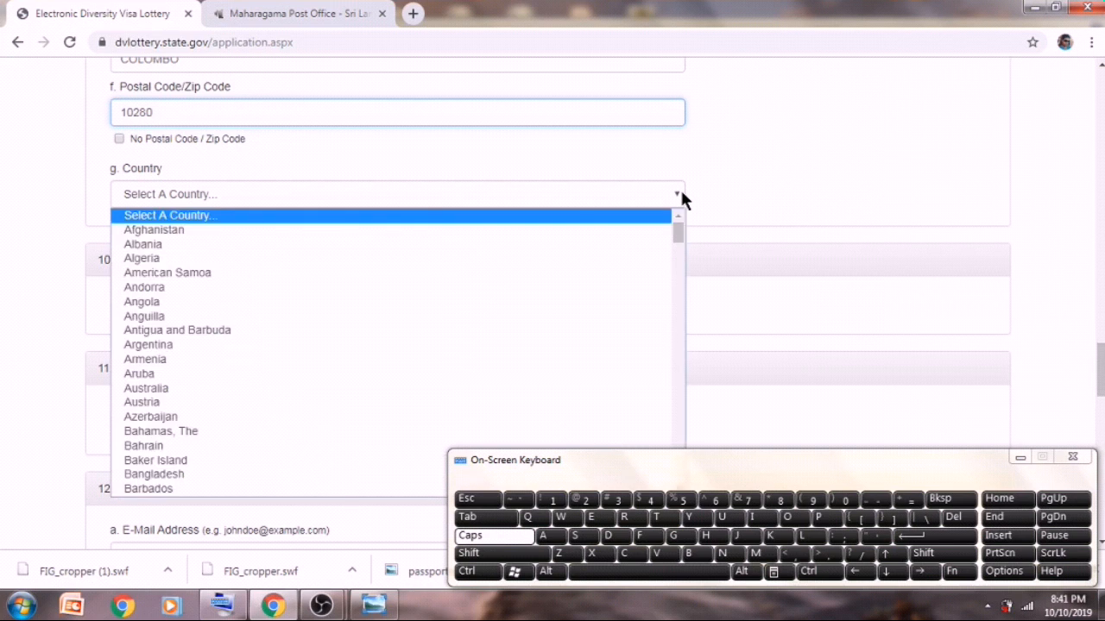
key("s")
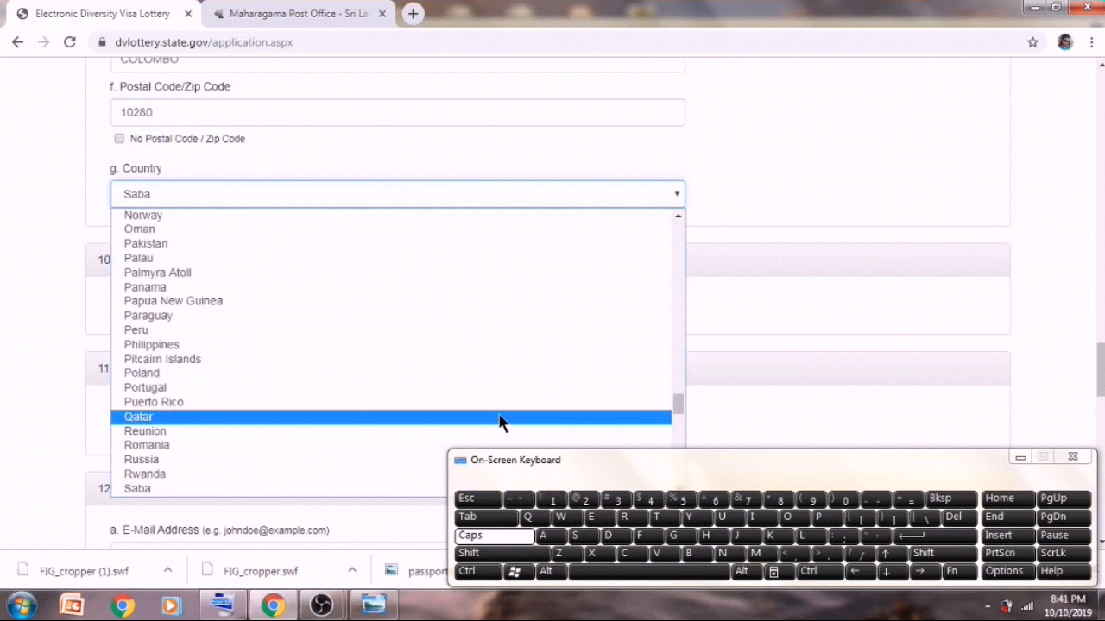
left_click(630, 520)
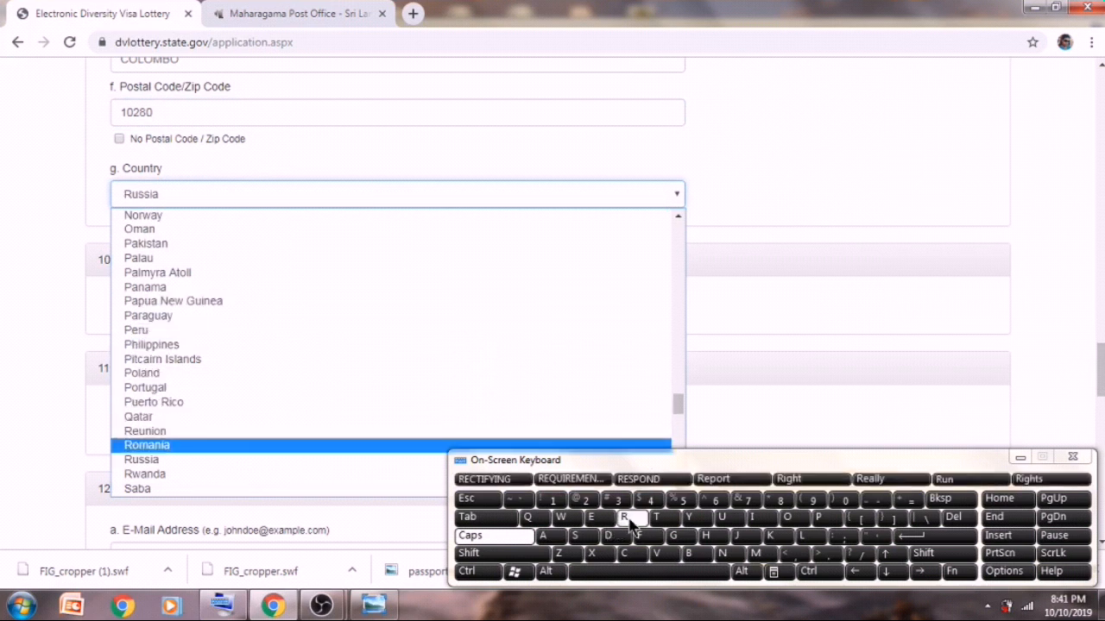
left_click(629, 520)
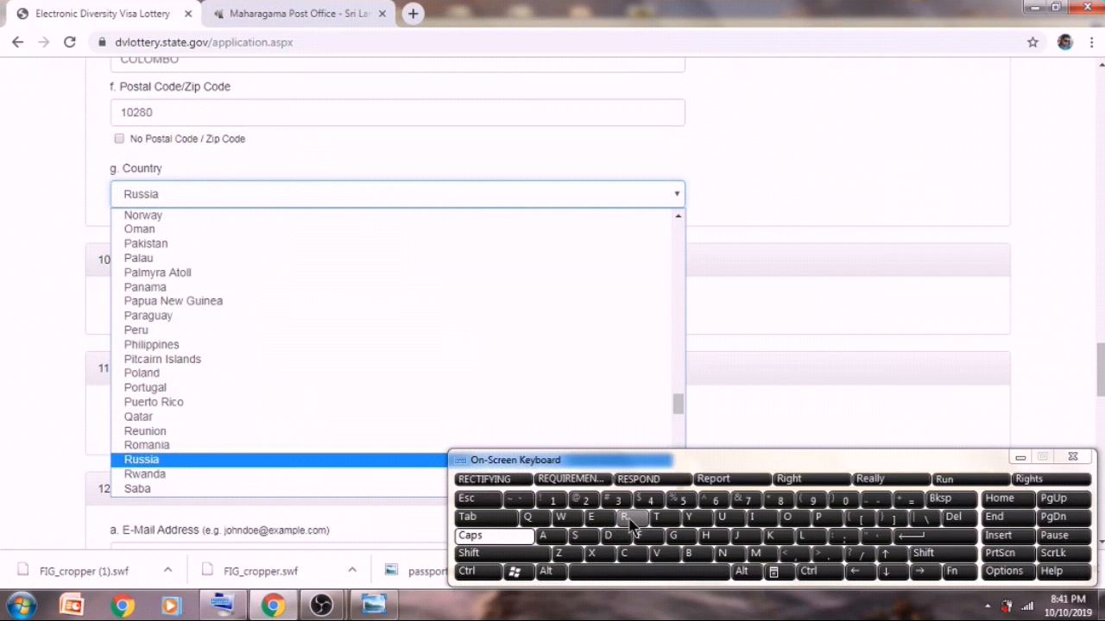
left_click(506, 480)
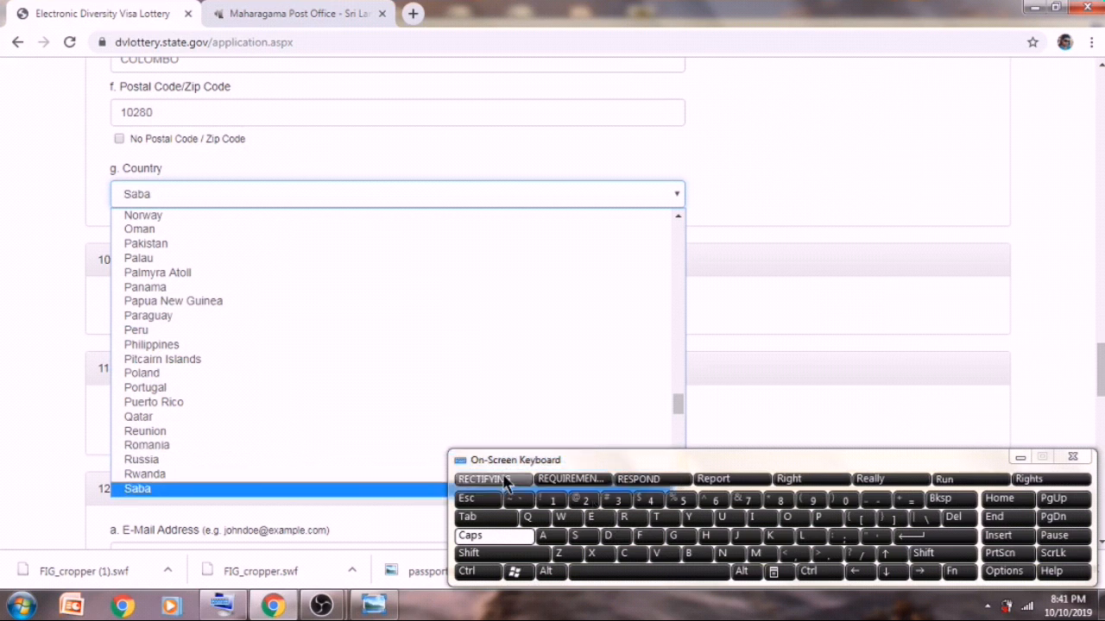
left_click_drag(675, 397, 683, 430)
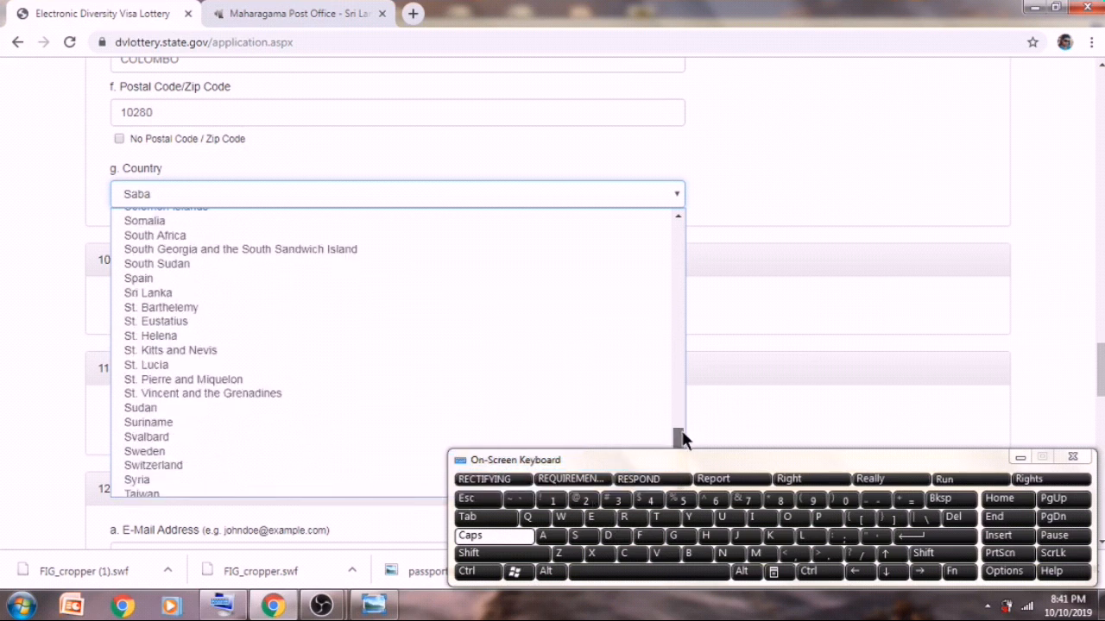
left_click(515, 293)
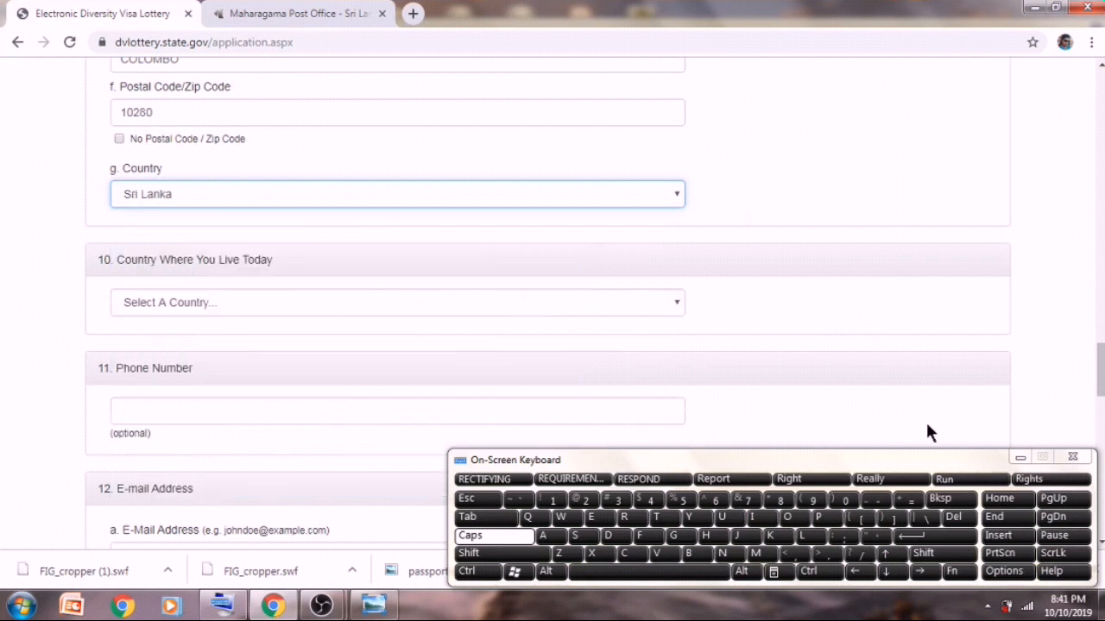
left_click(1018, 458)
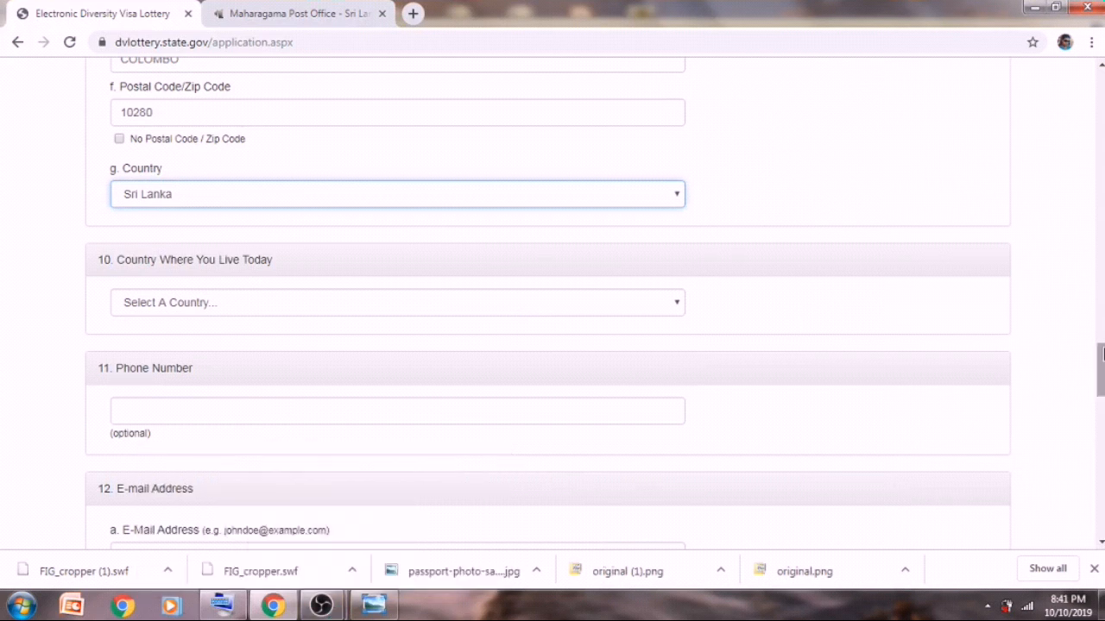
- Choose Japan for Country Where You Live Today, moving down from Jamaica
scroll(1101, 355, "down", 2)
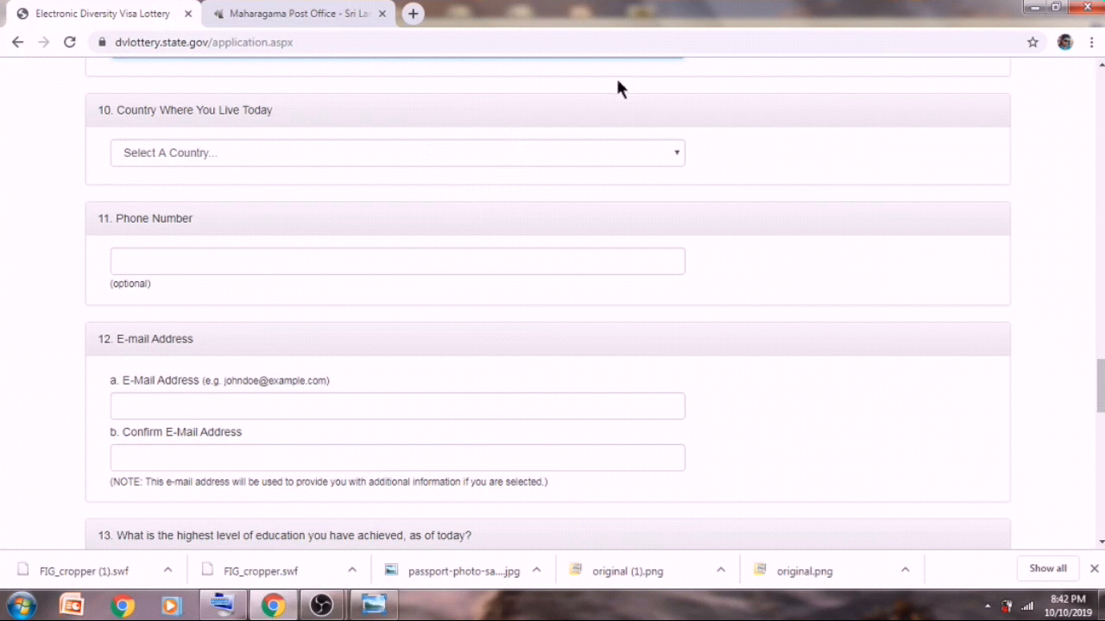
left_click(676, 153)
left_click(570, 150)
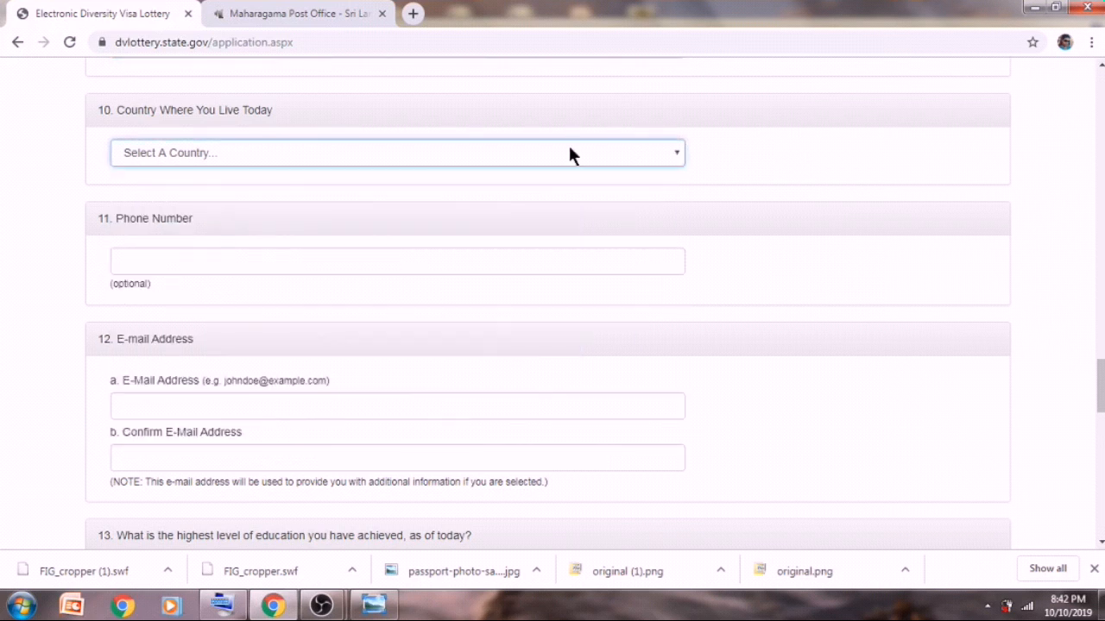
key("j")
left_click(677, 156)
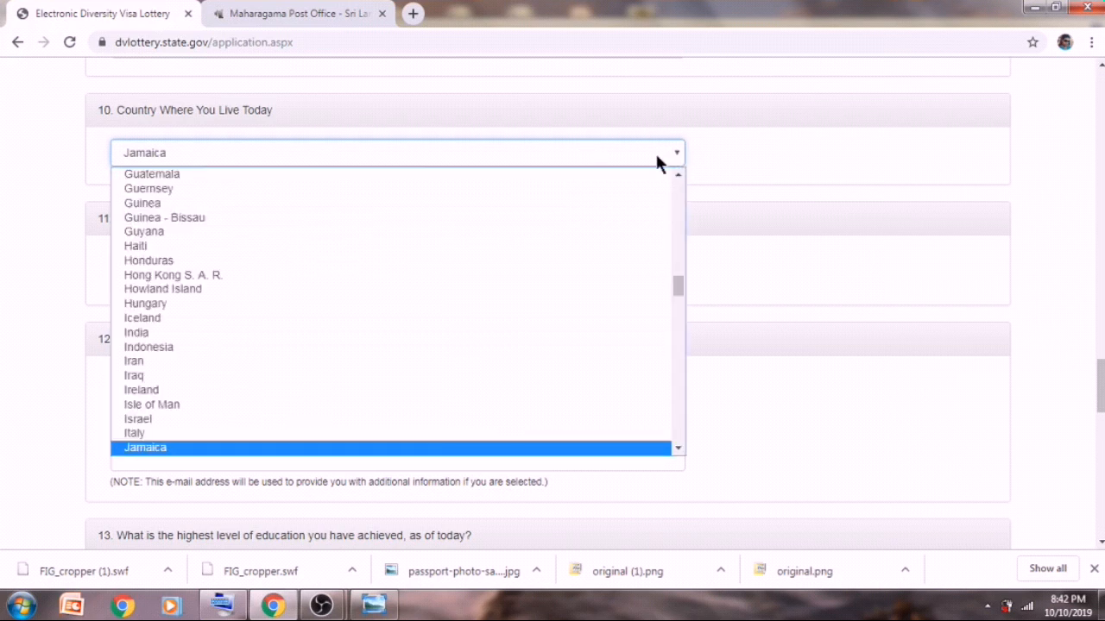
key("Down")
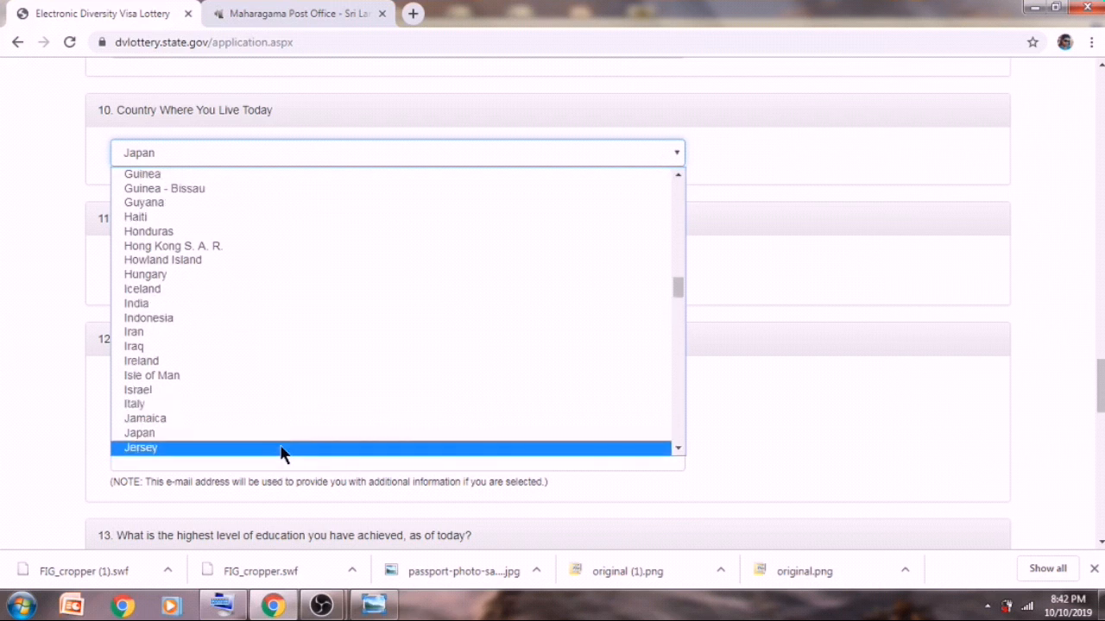
left_click(282, 434)
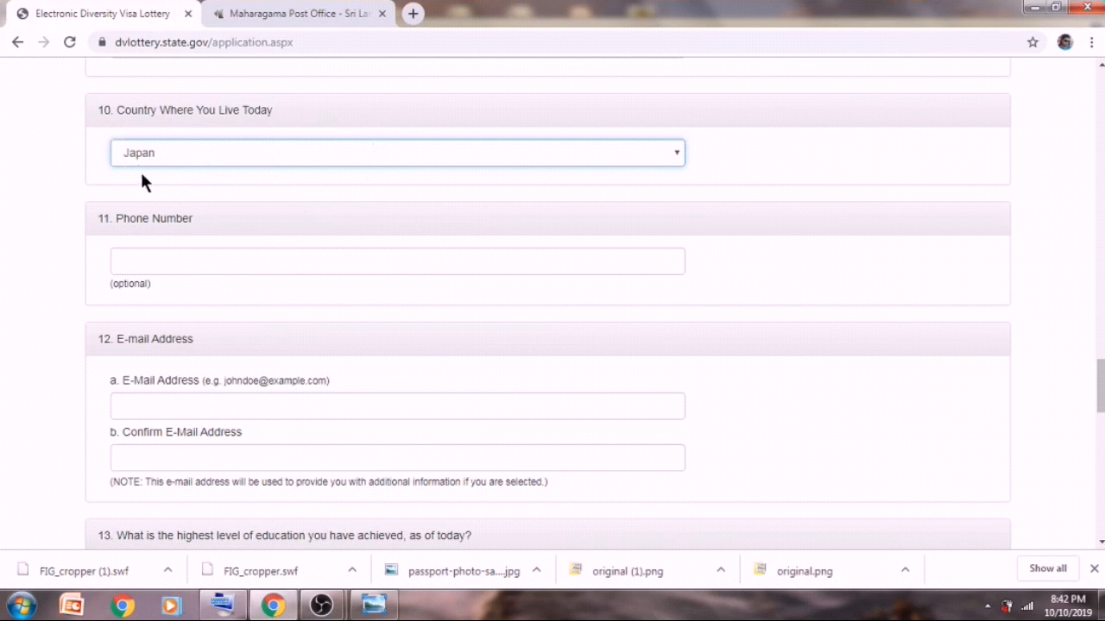
left_click(148, 259)
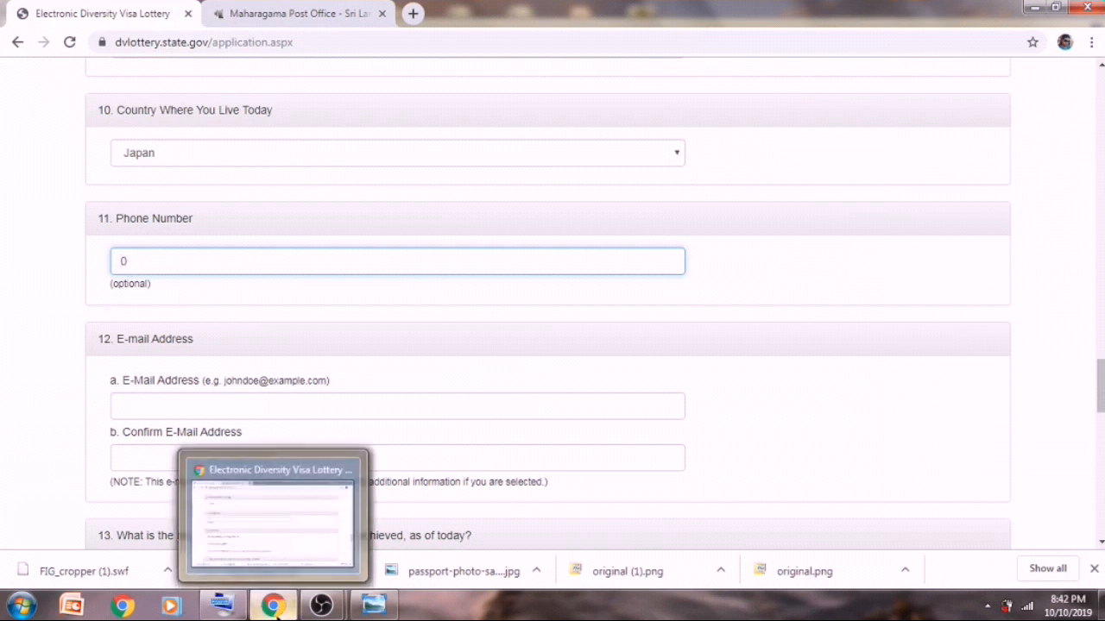
- Enter a ten-digit phone number in the Phone Number field with the on-screen keyboard
left_click(237, 609)
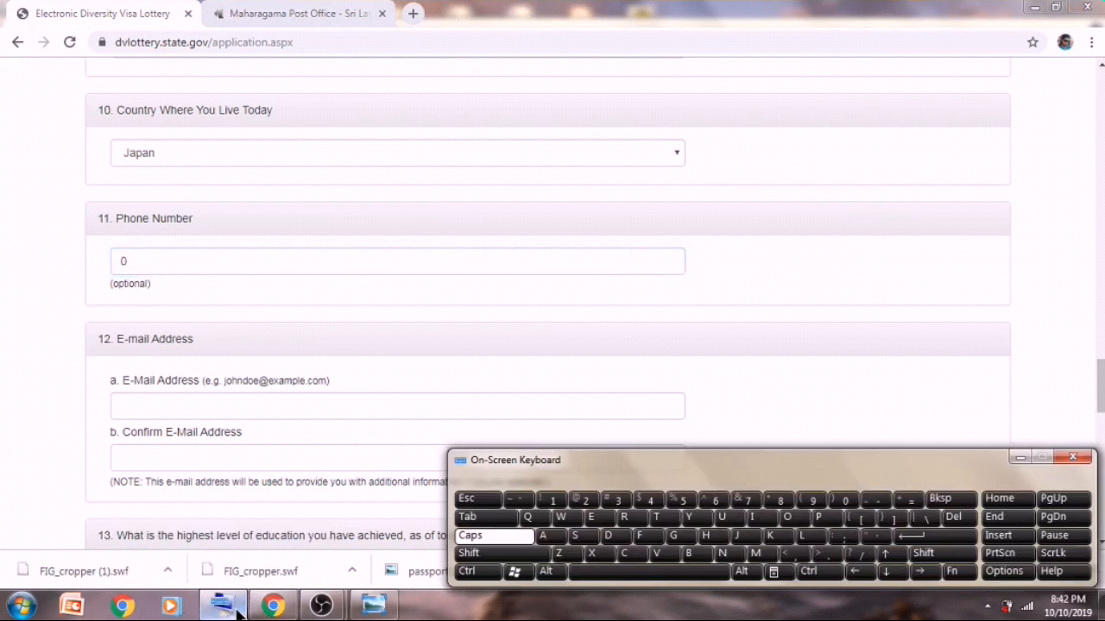
left_click(557, 509)
left_click(557, 509)
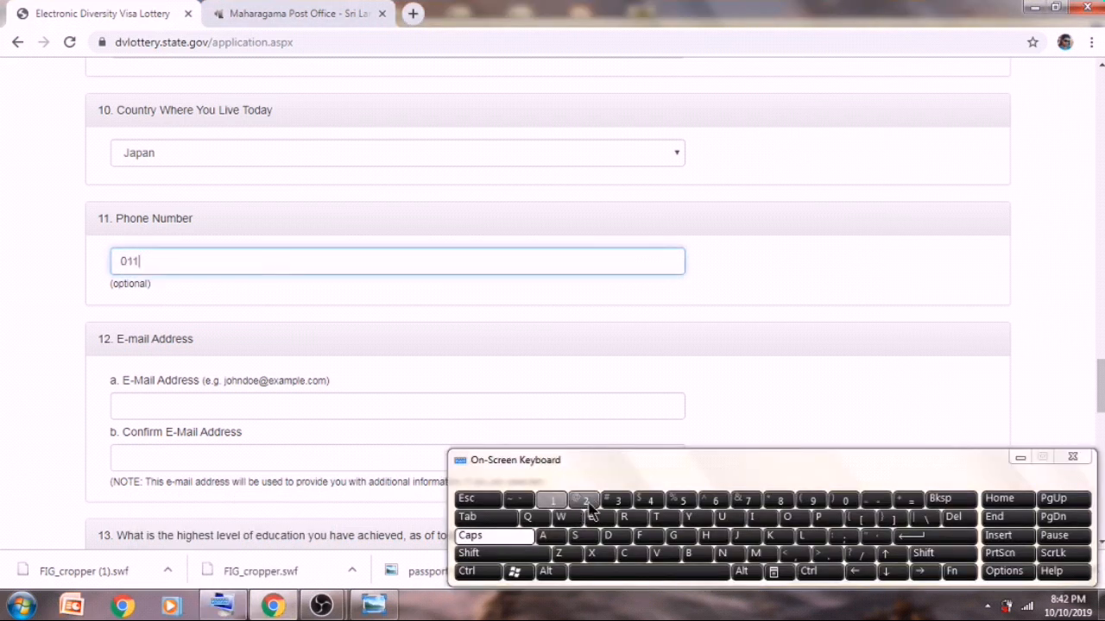
left_click(593, 507)
left_click(617, 502)
left_click(649, 503)
left_click(678, 503)
left_click(713, 502)
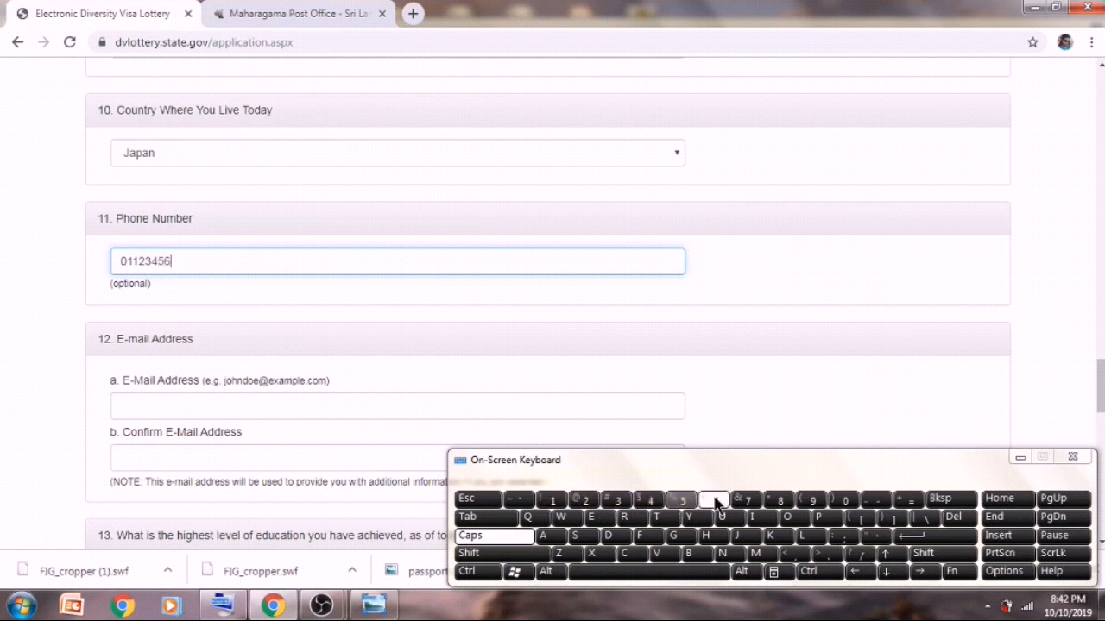
left_click(747, 503)
left_click(780, 500)
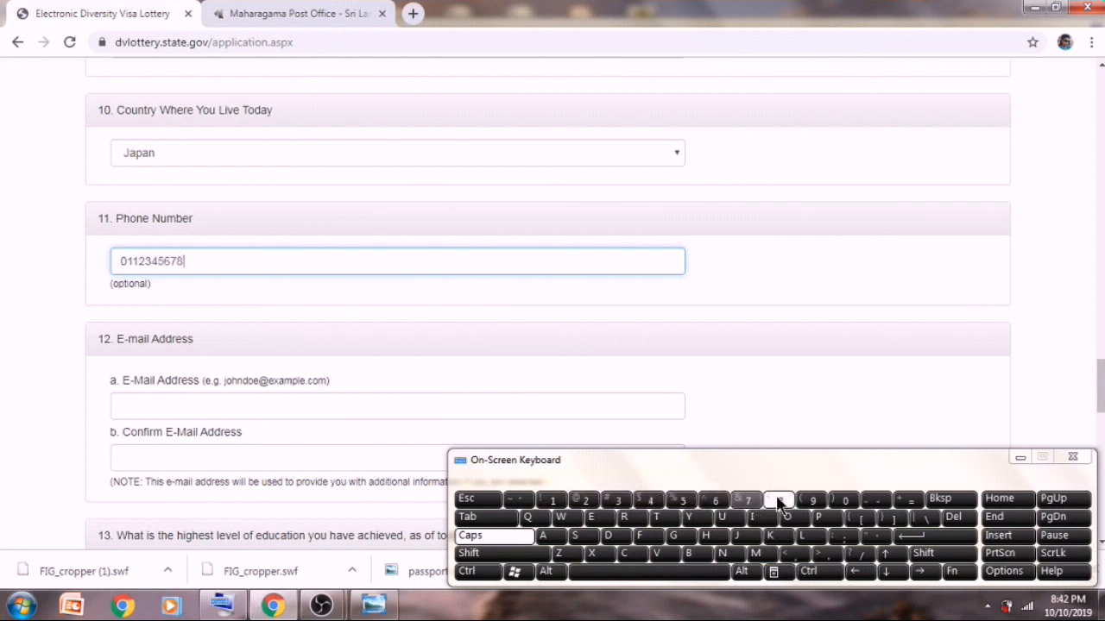
left_click(318, 412)
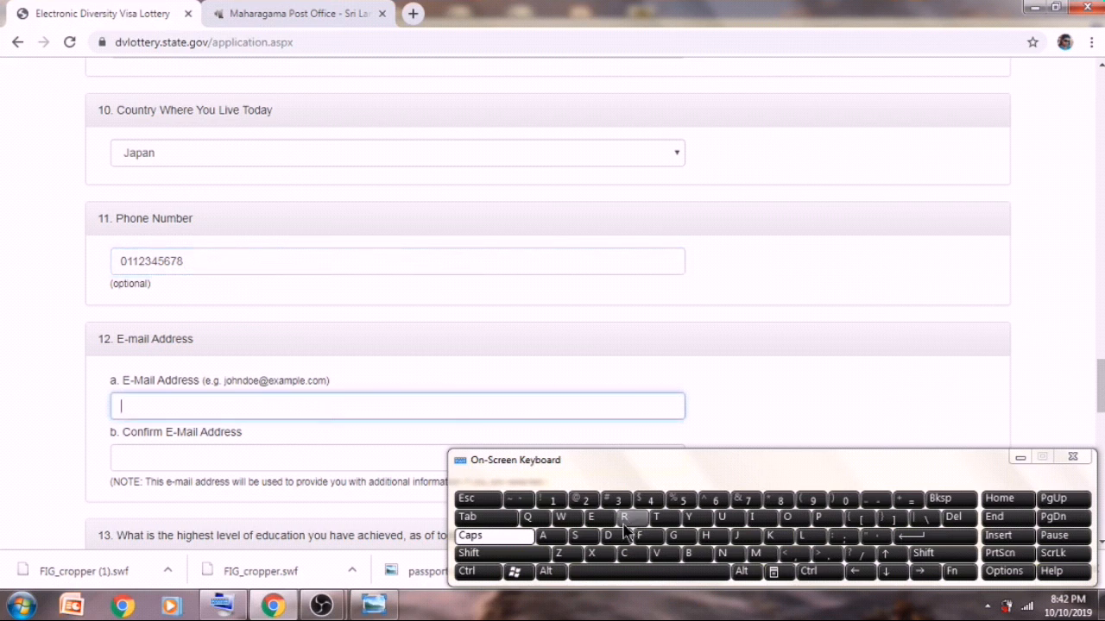
- Type the entrant's Gmail address in lowercase into the E-Mail Address field
key("Caps_Lock")
left_click(561, 538)
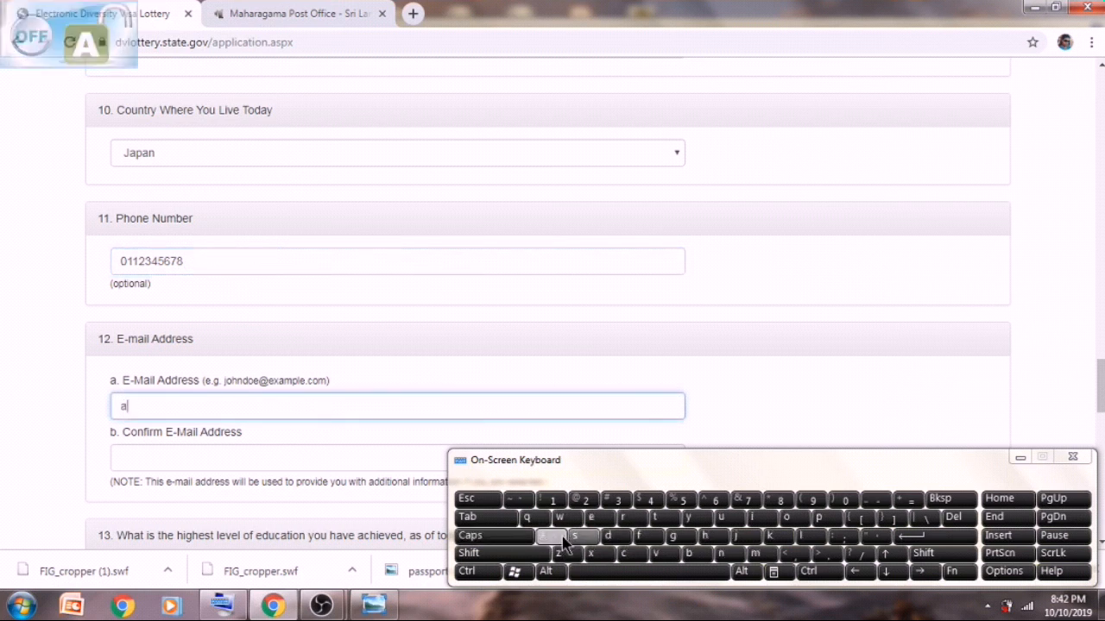
left_click(574, 537)
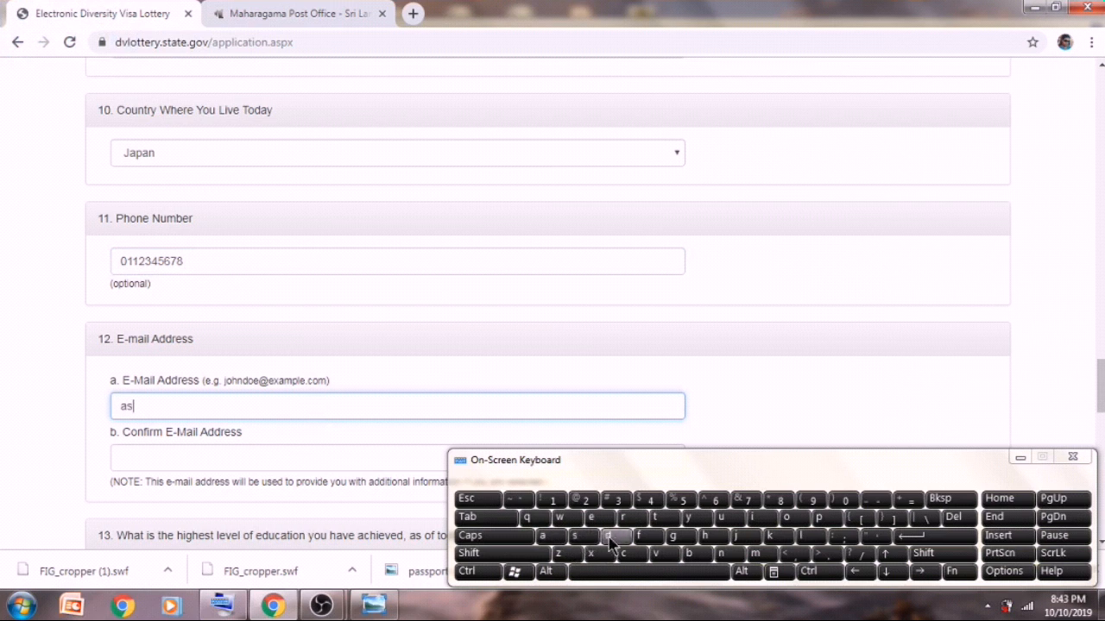
left_click(718, 535)
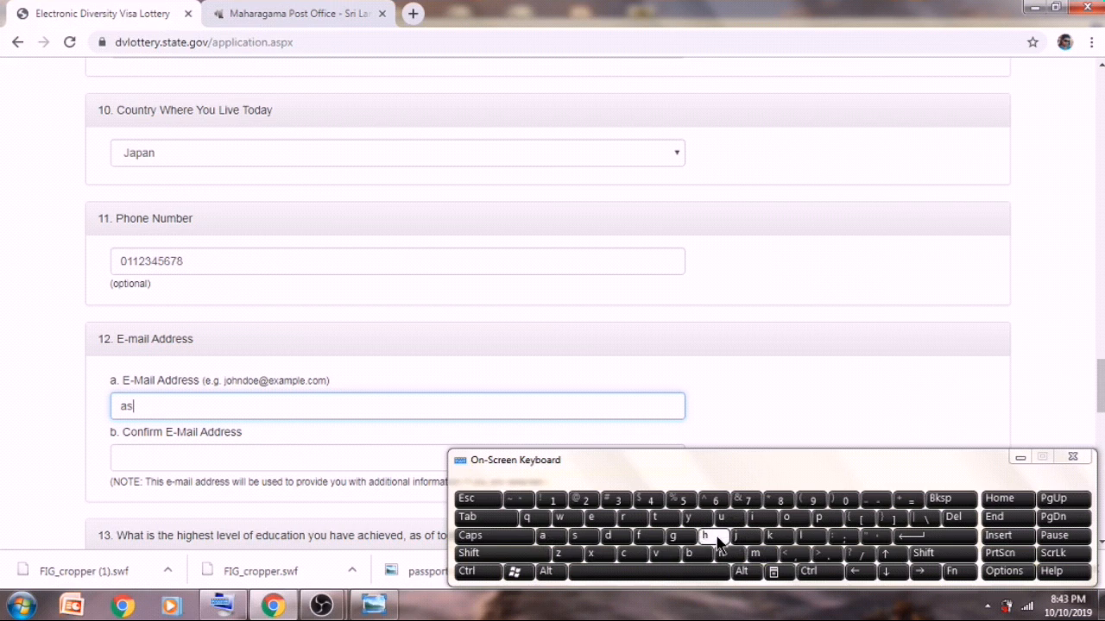
left_click(548, 538)
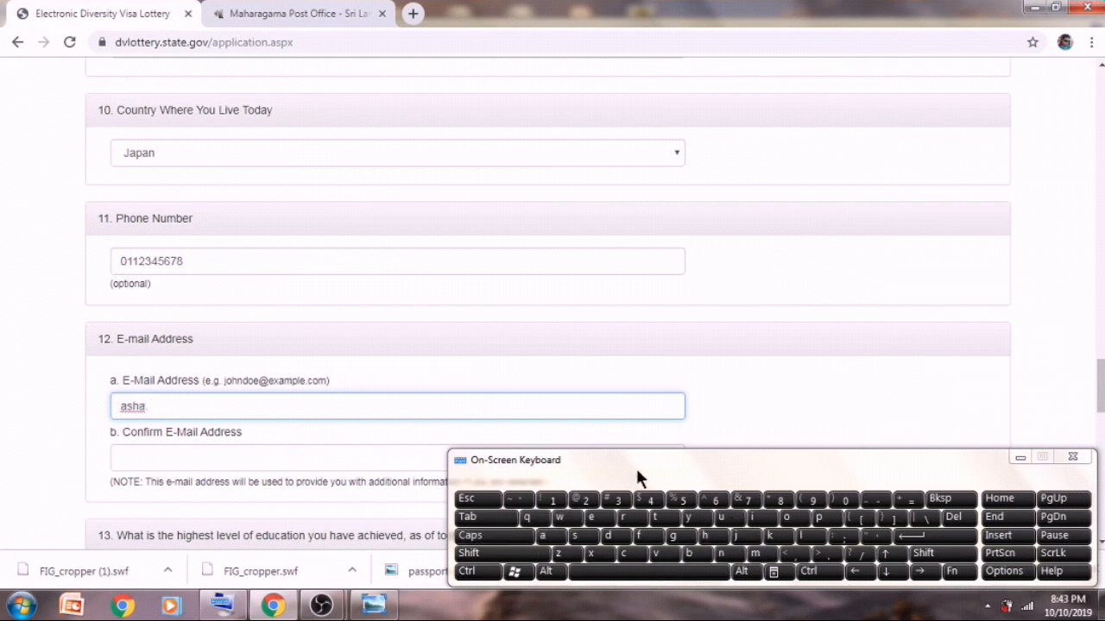
left_click(626, 536)
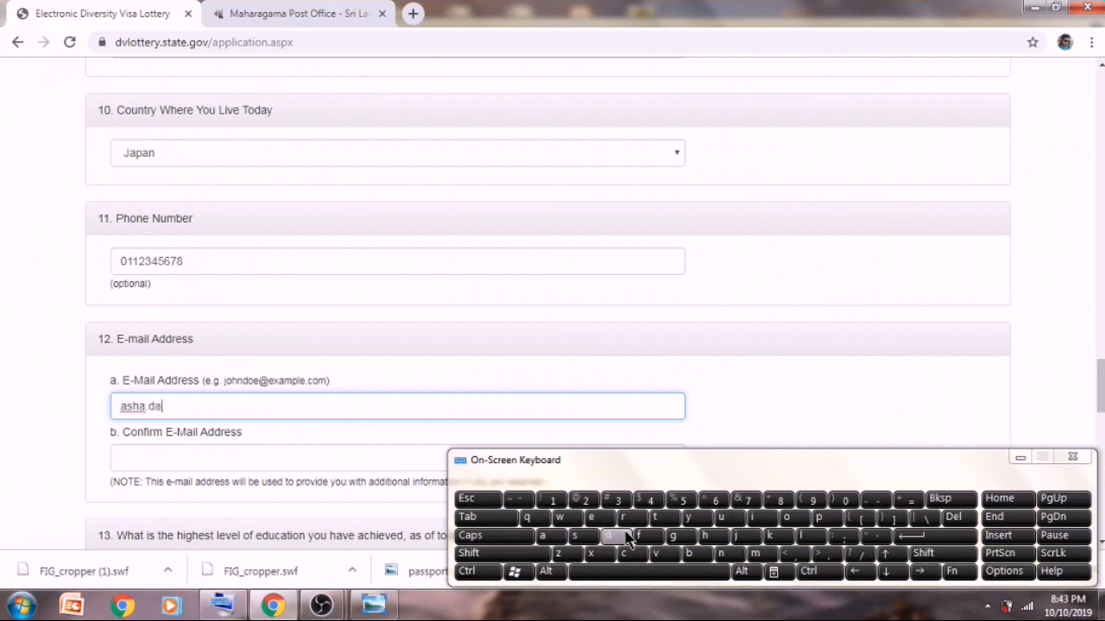
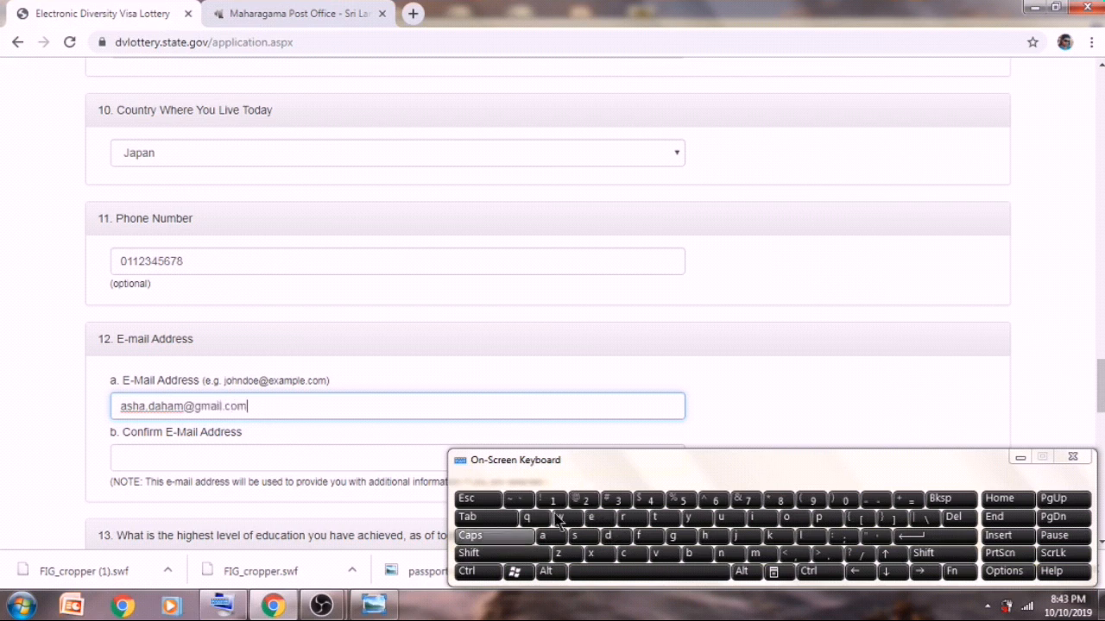
left_click_drag(121, 406, 248, 406)
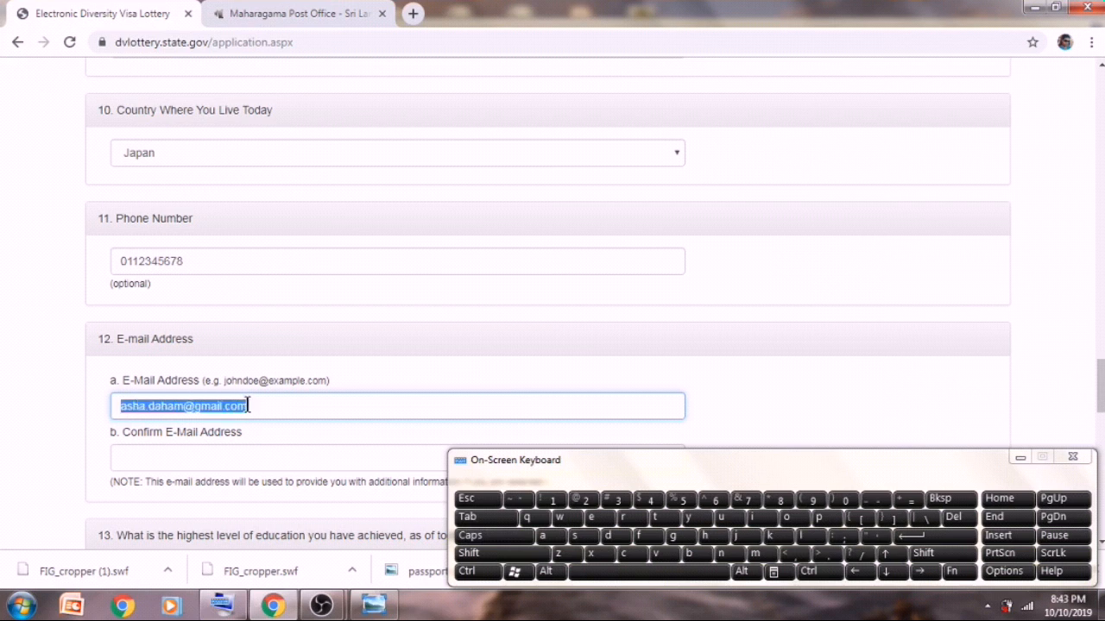
- Retype the entrant's Gmail address in the Confirm E-Mail Address field, dismissing the colour-scheme popup
right_click(248, 406)
left_click(277, 210)
left_click(171, 449)
right_click(170, 447)
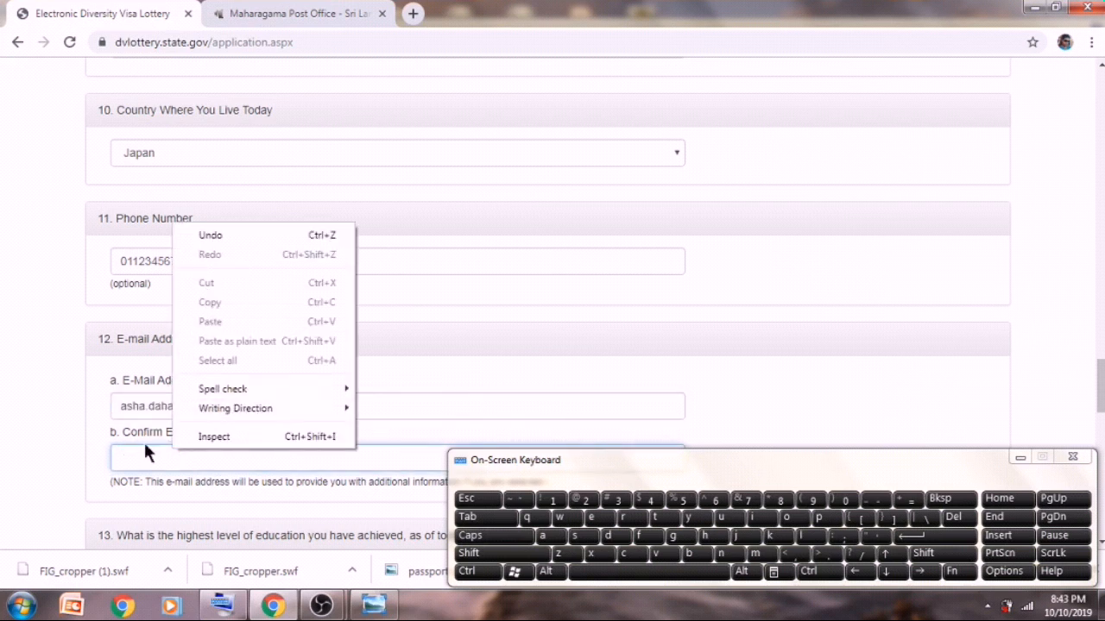
left_click(139, 450)
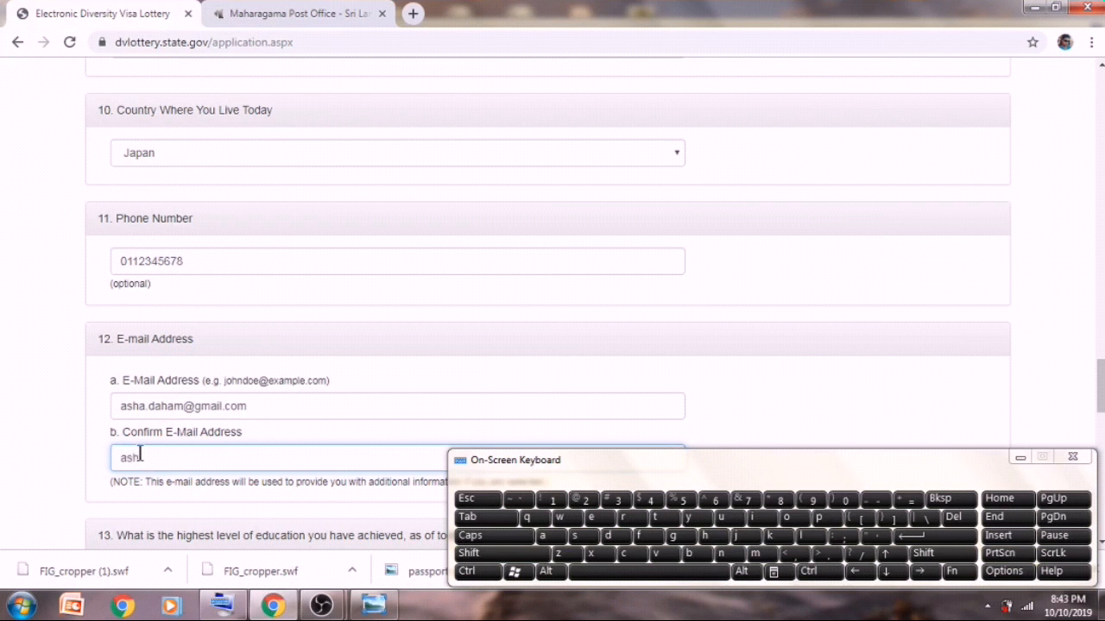
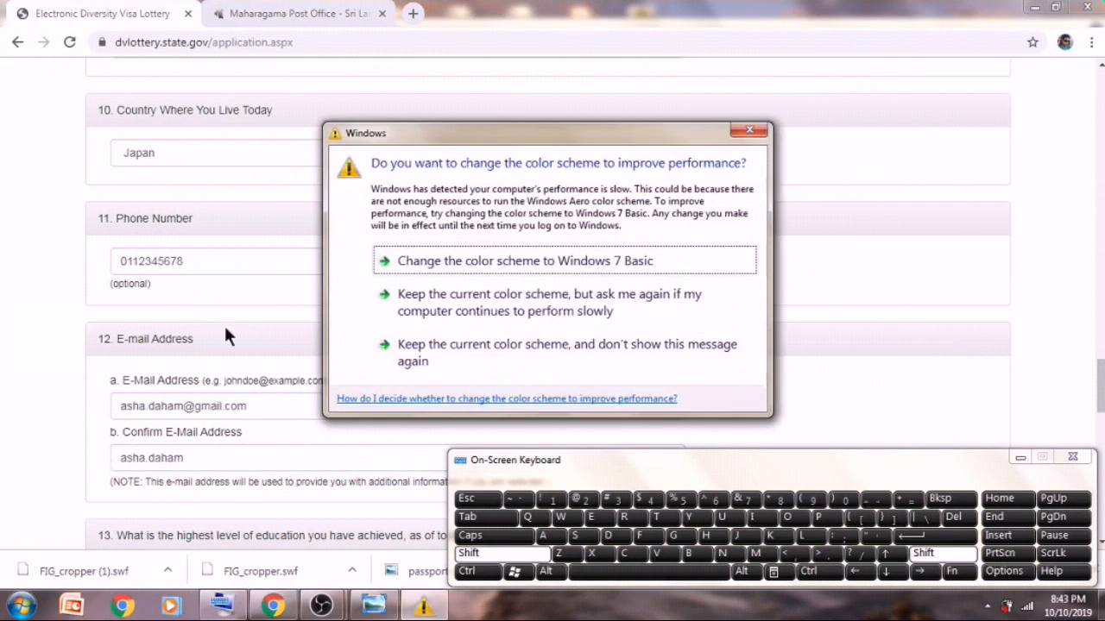
left_click(759, 135)
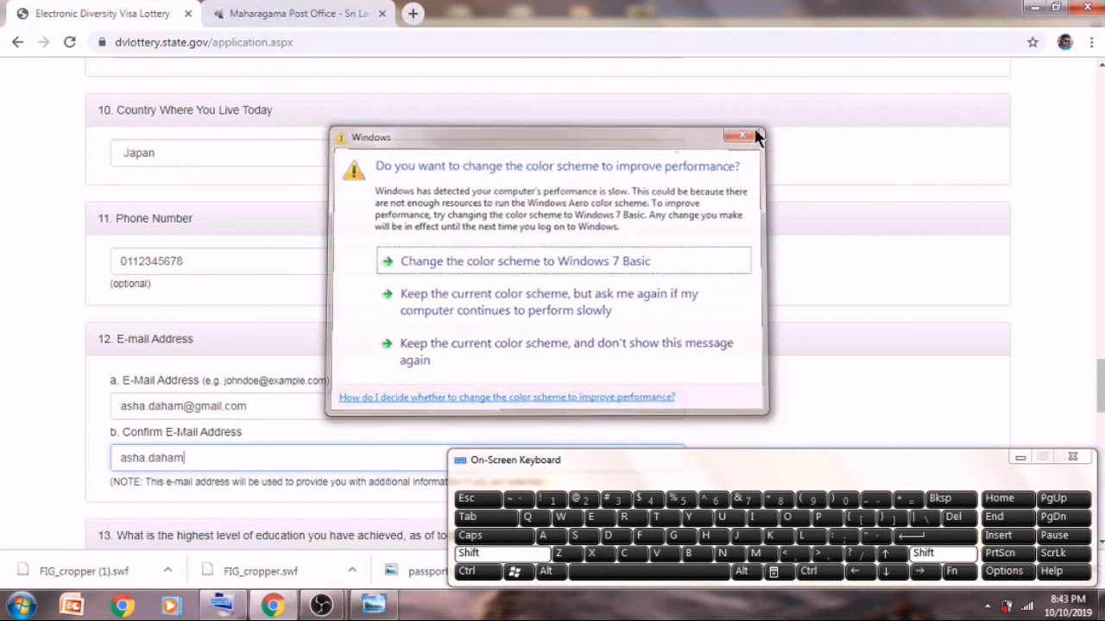
type("@")
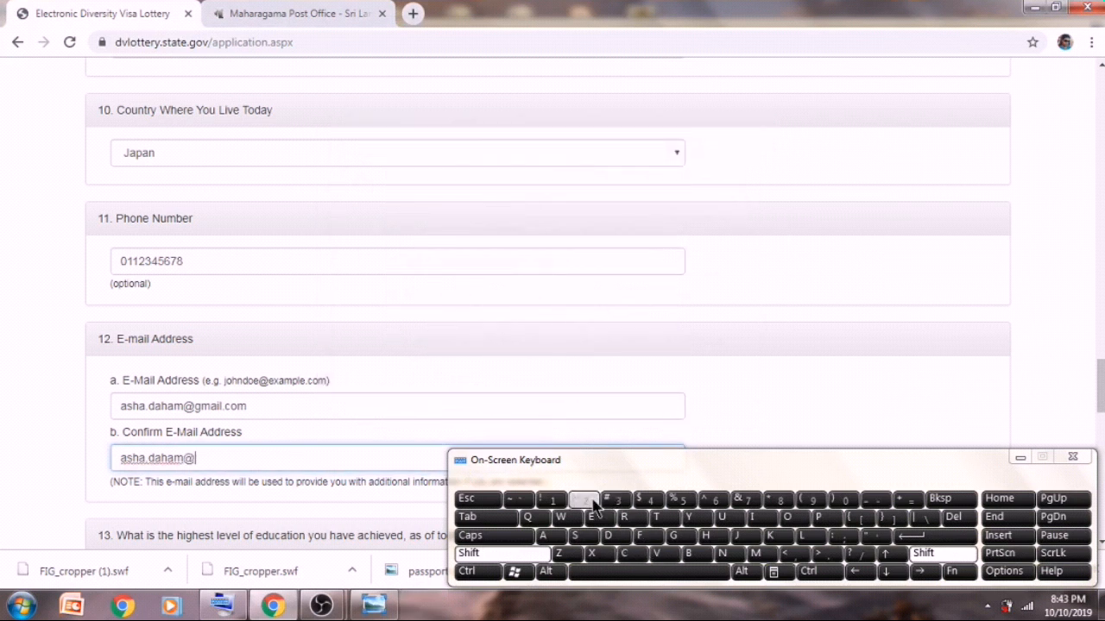
type("gmail")
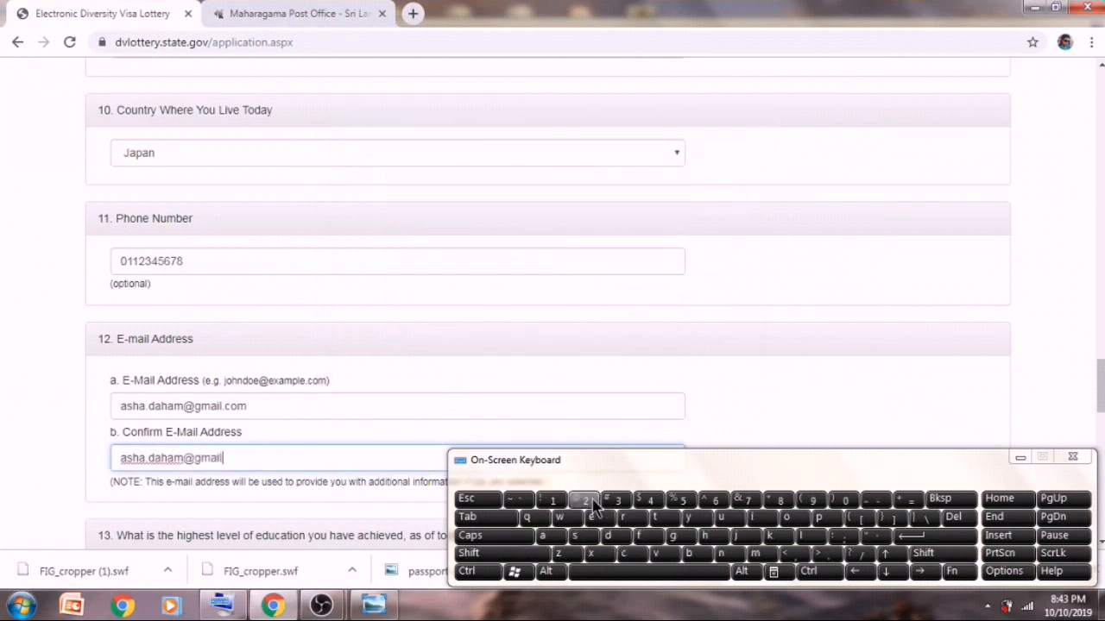
type(".com")
left_click(1014, 459)
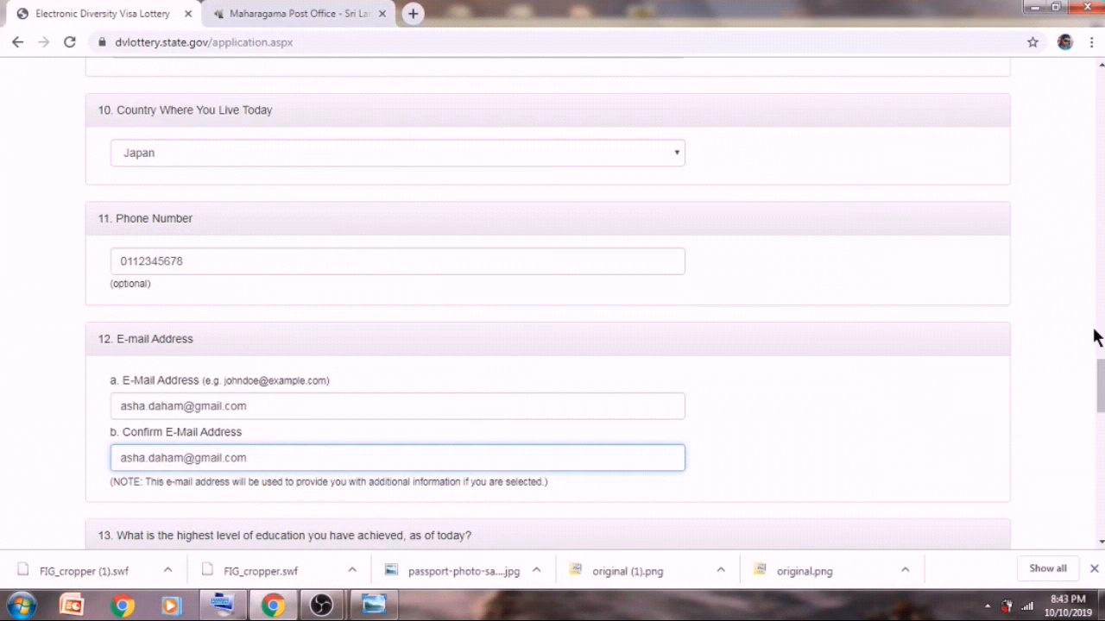
- Select High School degree as the education level for question 13
scroll(1100, 367, "down", 4)
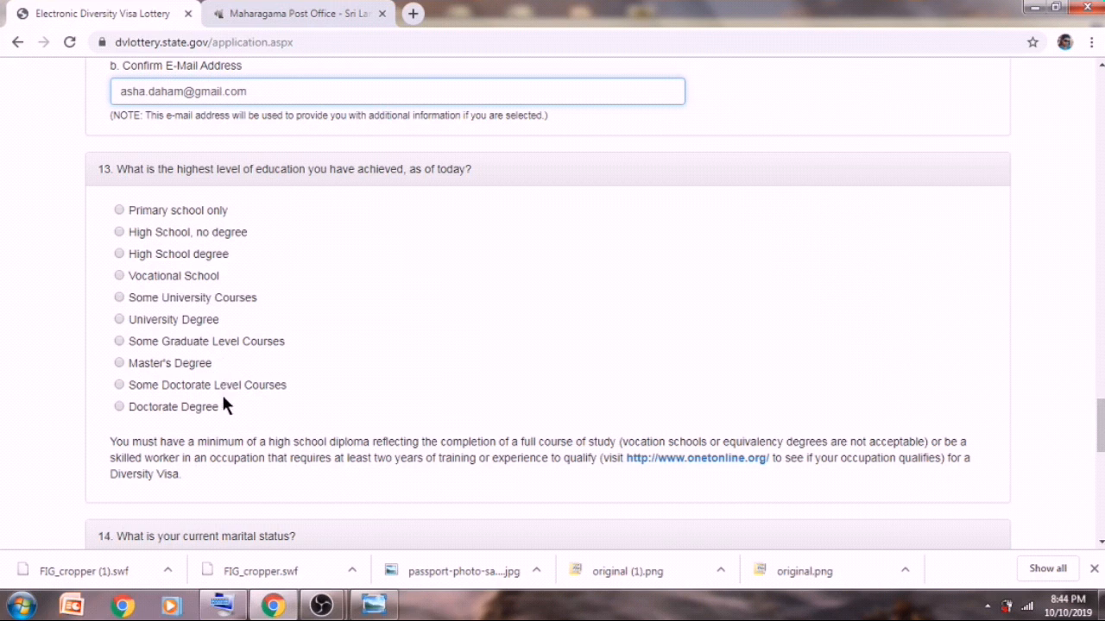
left_click(119, 253)
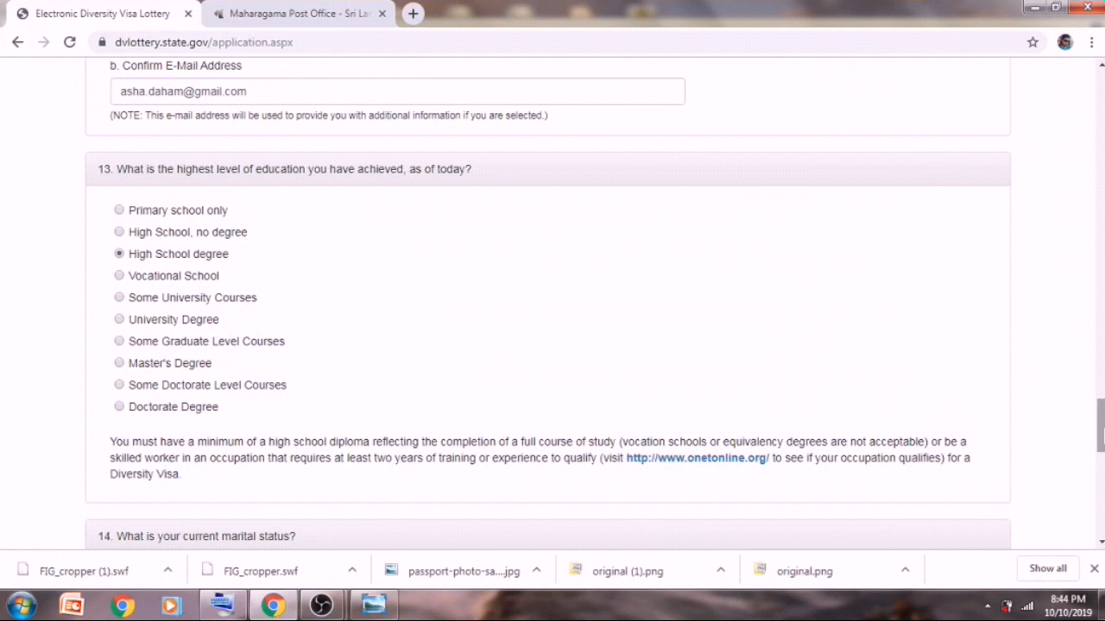
left_click_drag(1102, 436, 1102, 467)
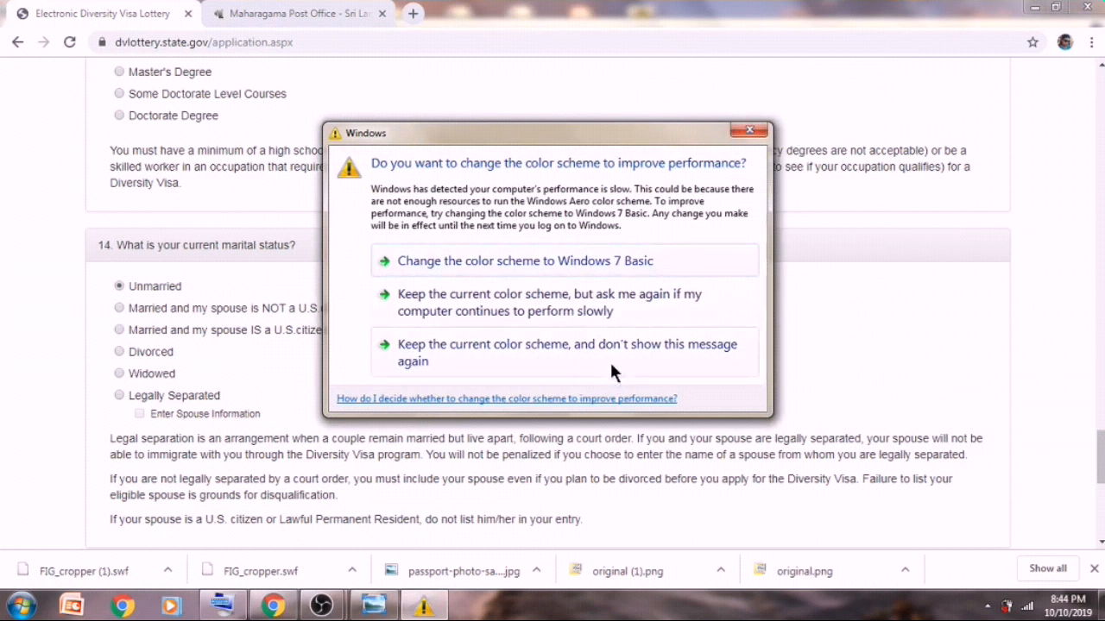
- Mark question 14 as married to a spouse who is not a U.S. citizen or LPR
left_click(643, 297)
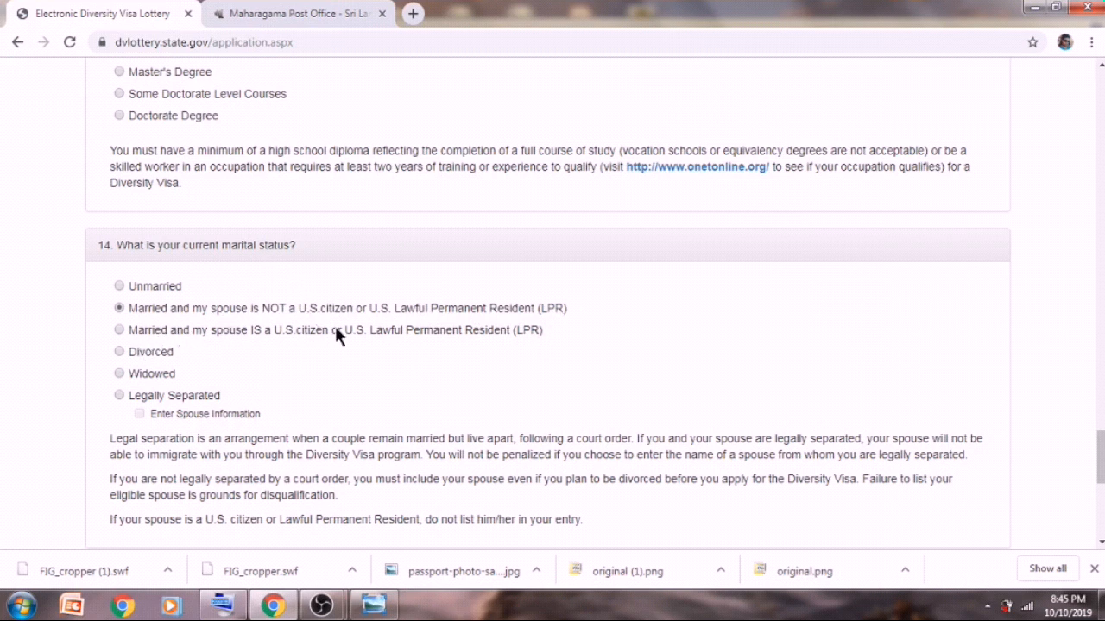
left_click(119, 374)
scroll(121, 380, "down", 5)
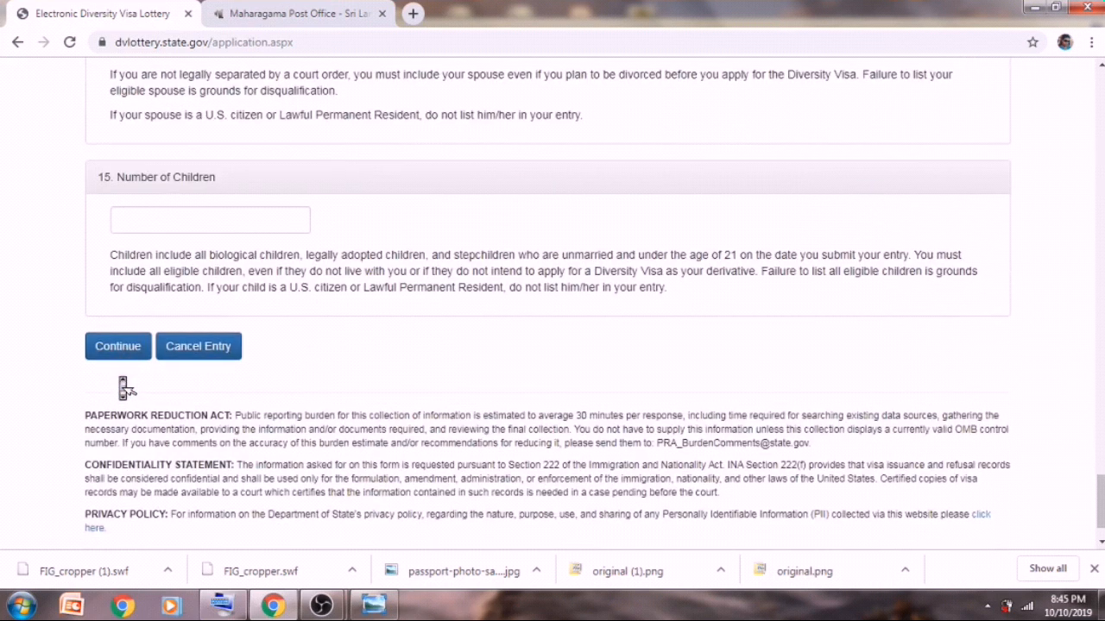
- Set question 14 to Unmarried and continue to the entry review page
scroll(123, 388, "up", 4)
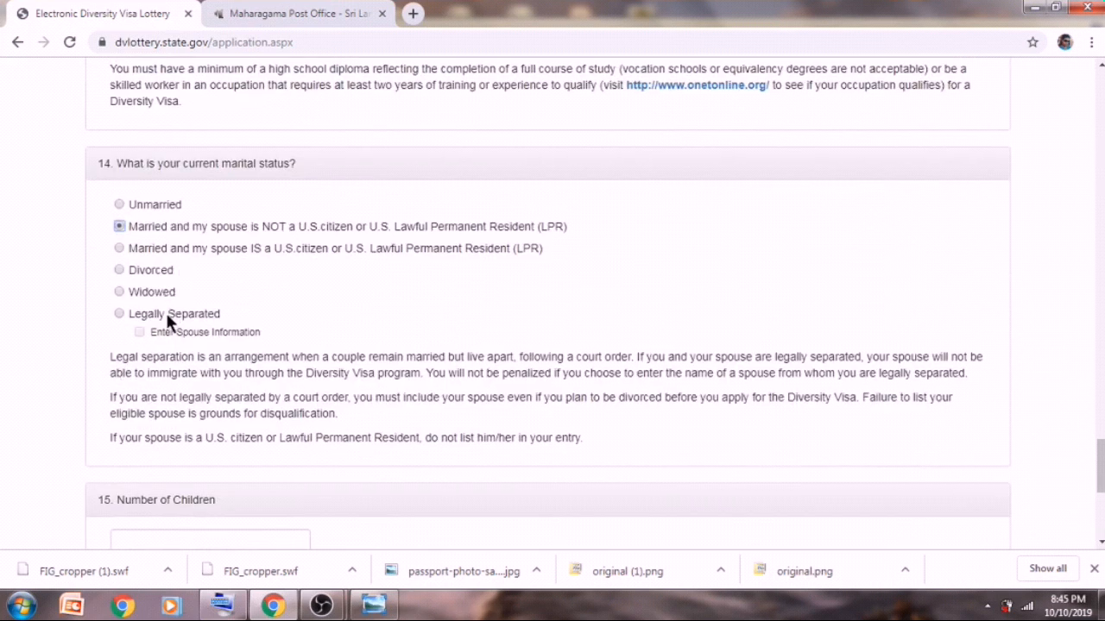
left_click(120, 315)
left_click(119, 205)
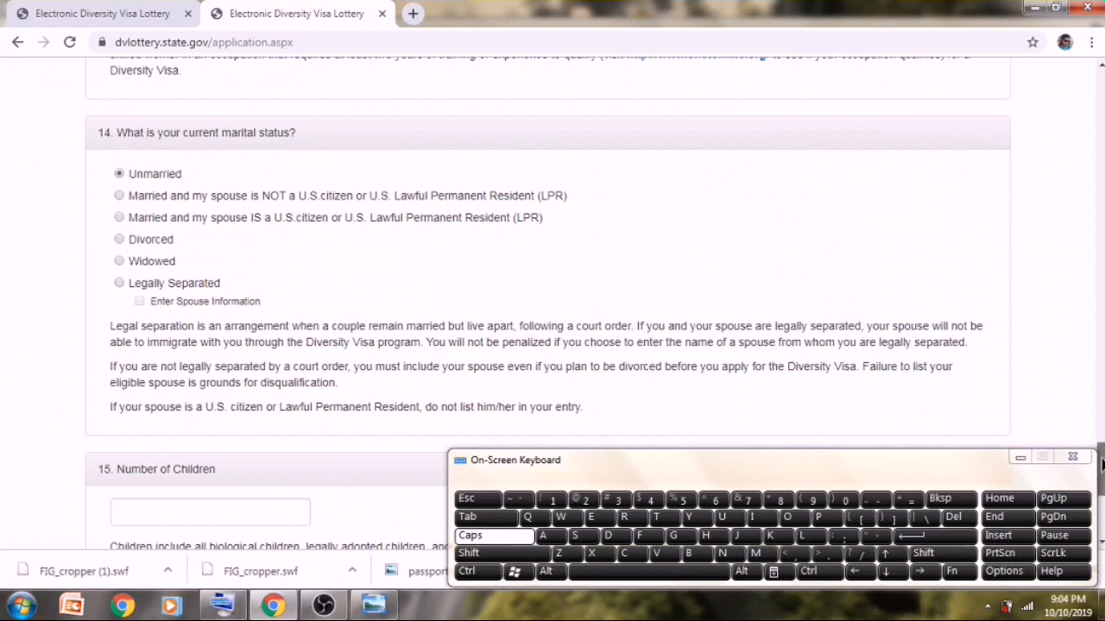
scroll(1100, 475, "down", 4)
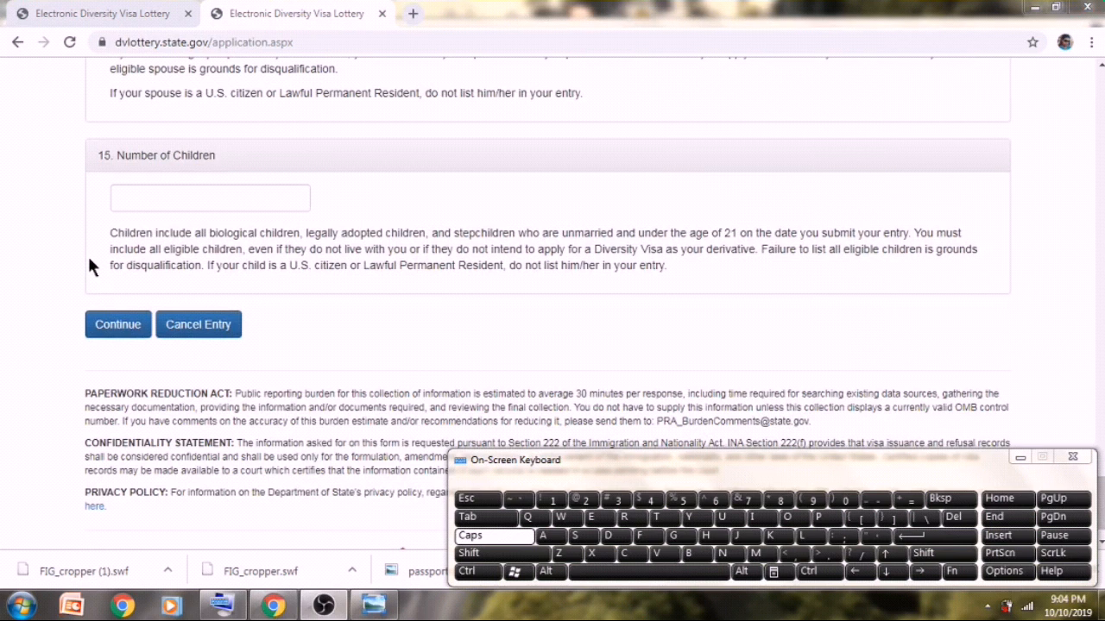
left_click(96, 324)
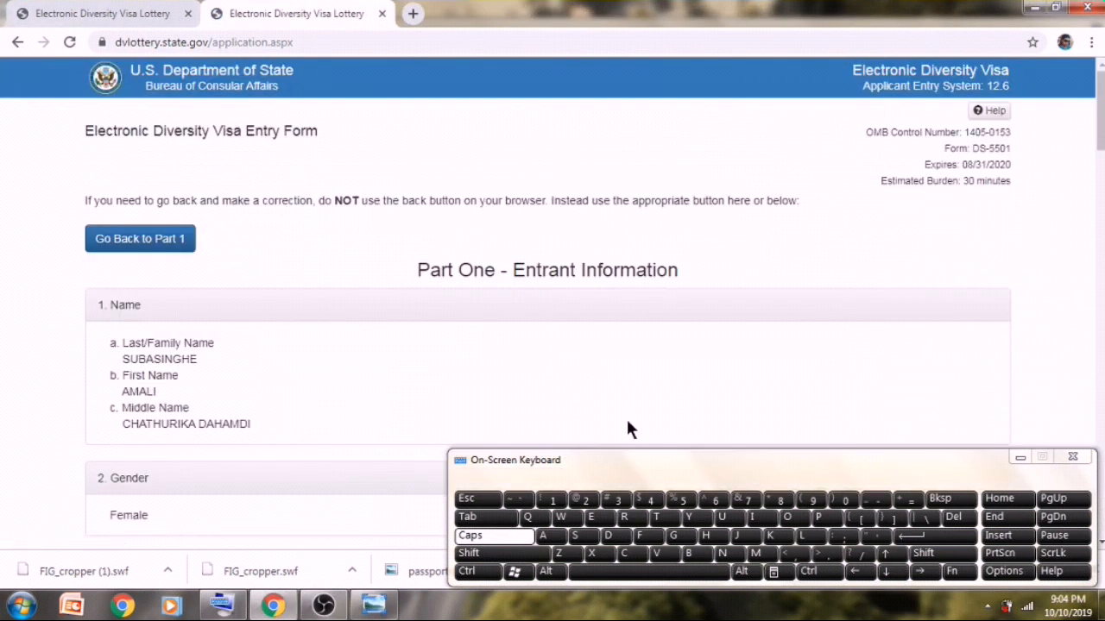
- Review every answer on the summary page and submit the DV-2021 entry
left_click(1021, 458)
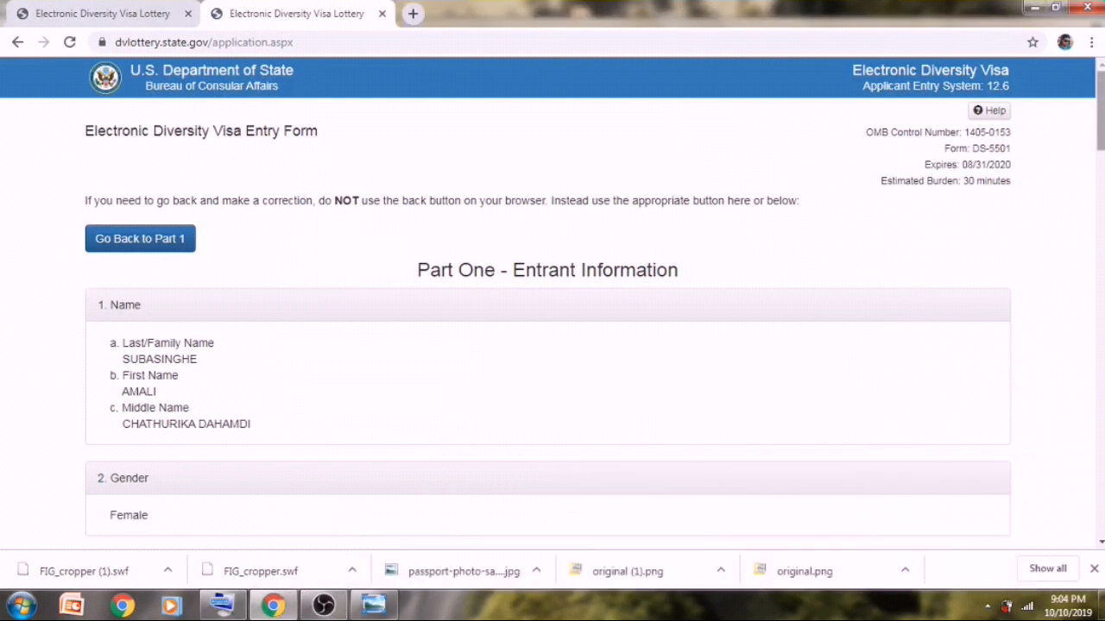
scroll(548, 302, "down", 3)
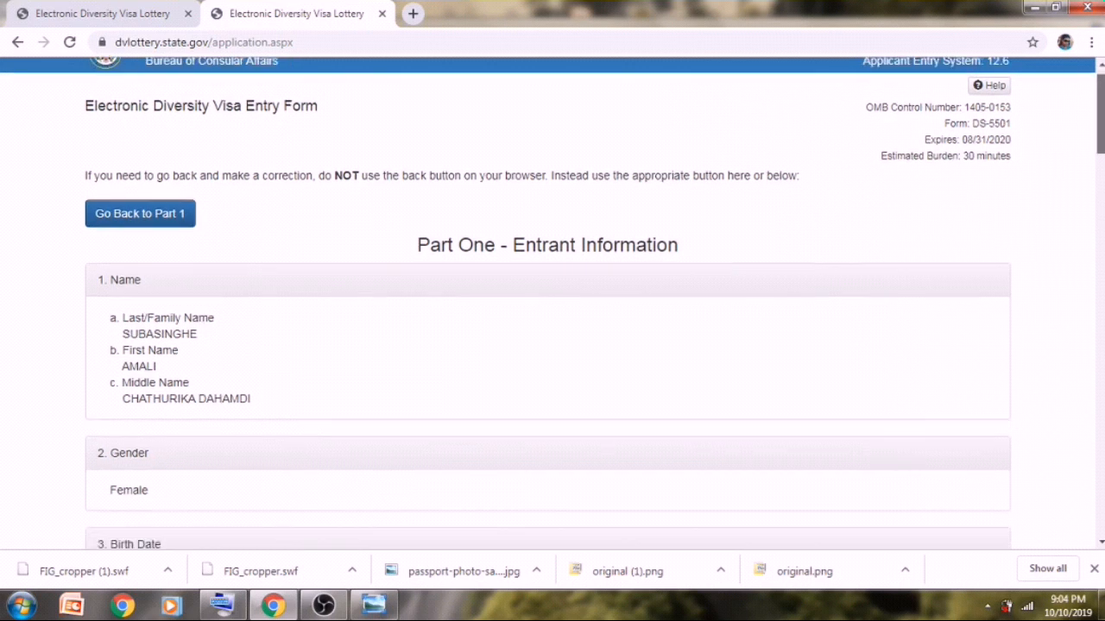
scroll(548, 302, "down", 2)
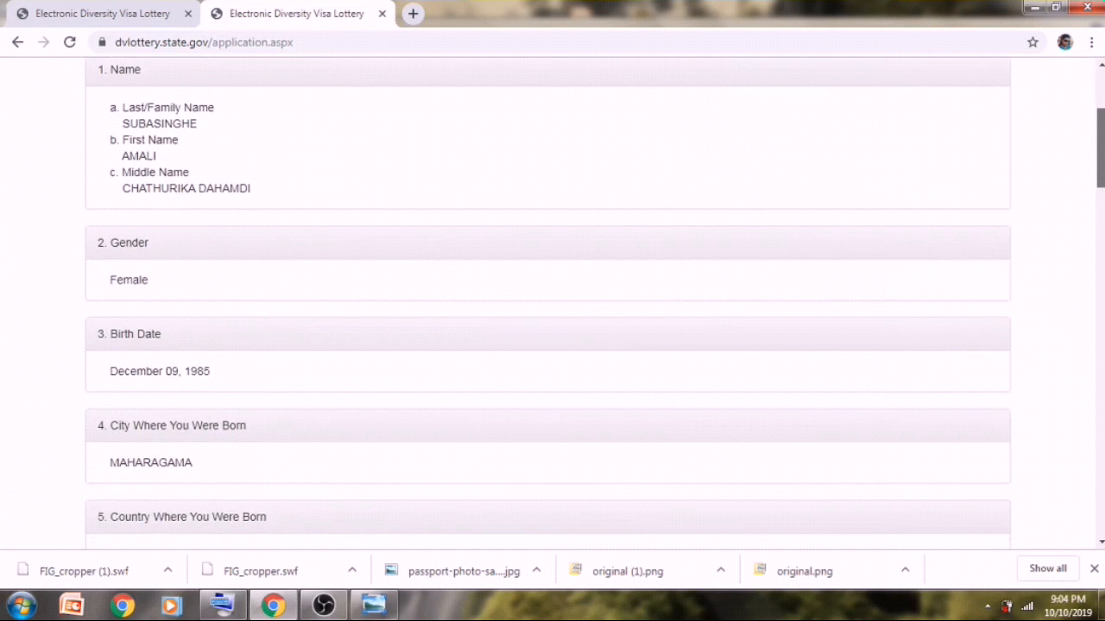
scroll(548, 302, "down", 2)
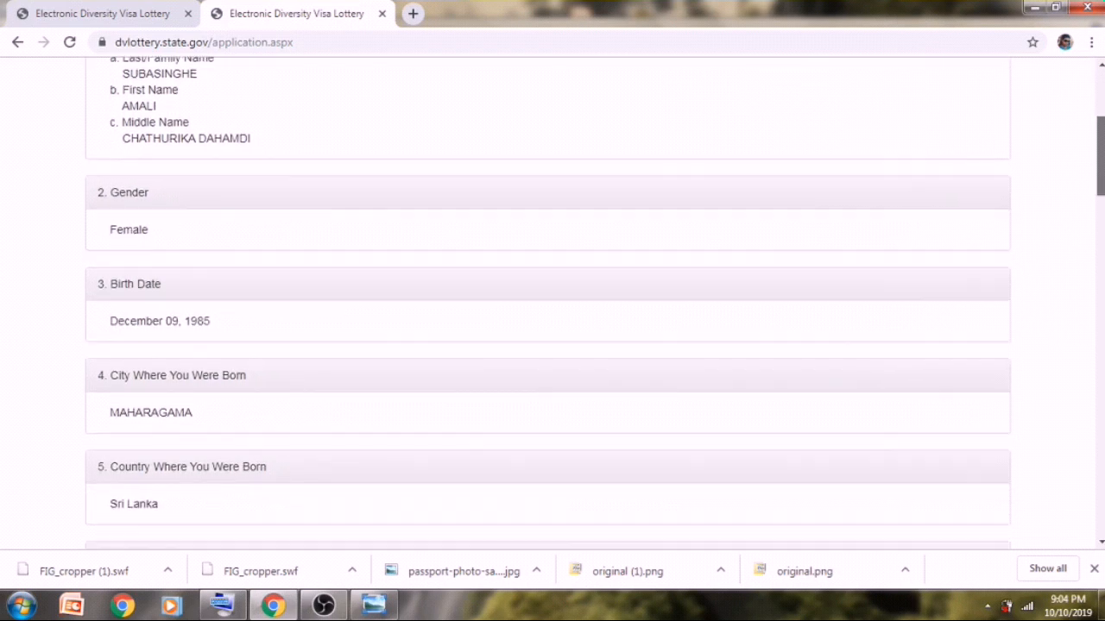
scroll(548, 302, "down", 5)
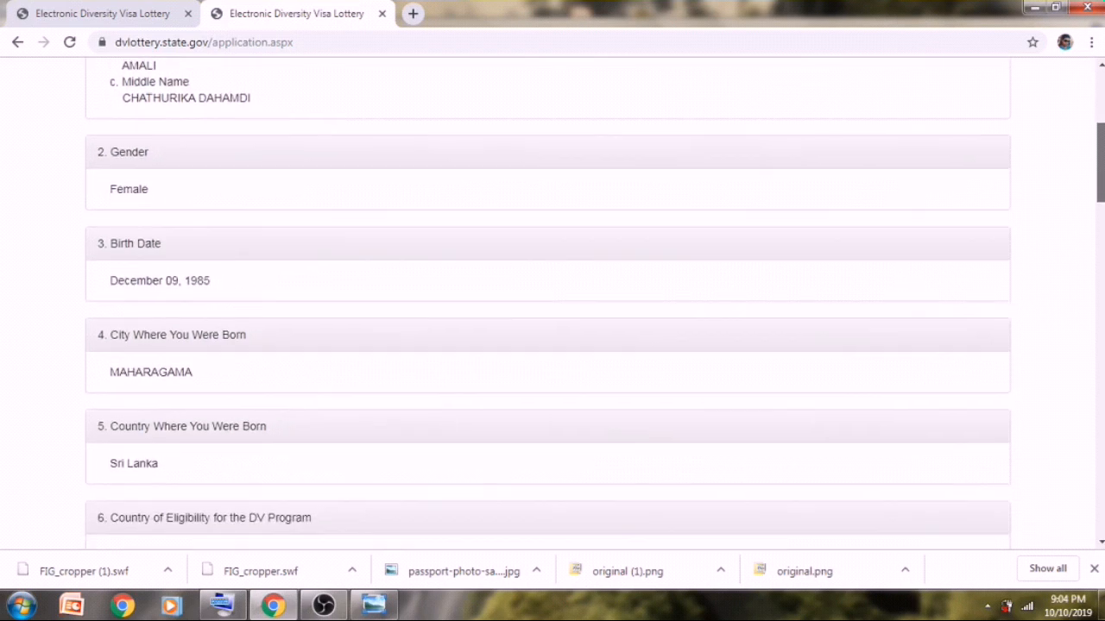
scroll(548, 302, "down", 5)
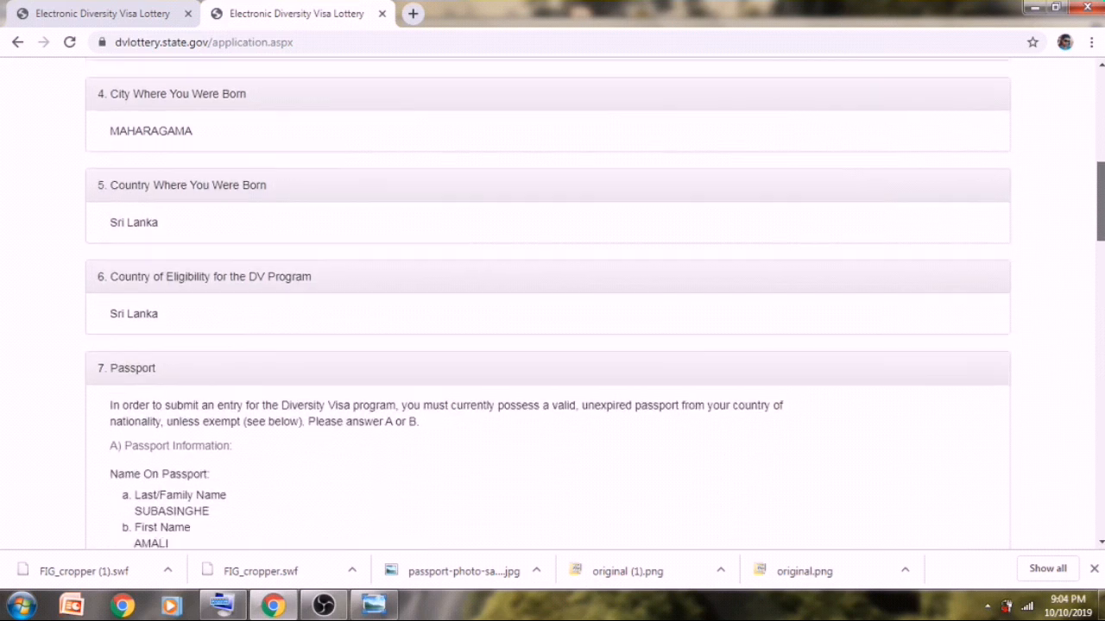
scroll(548, 302, "down", 5)
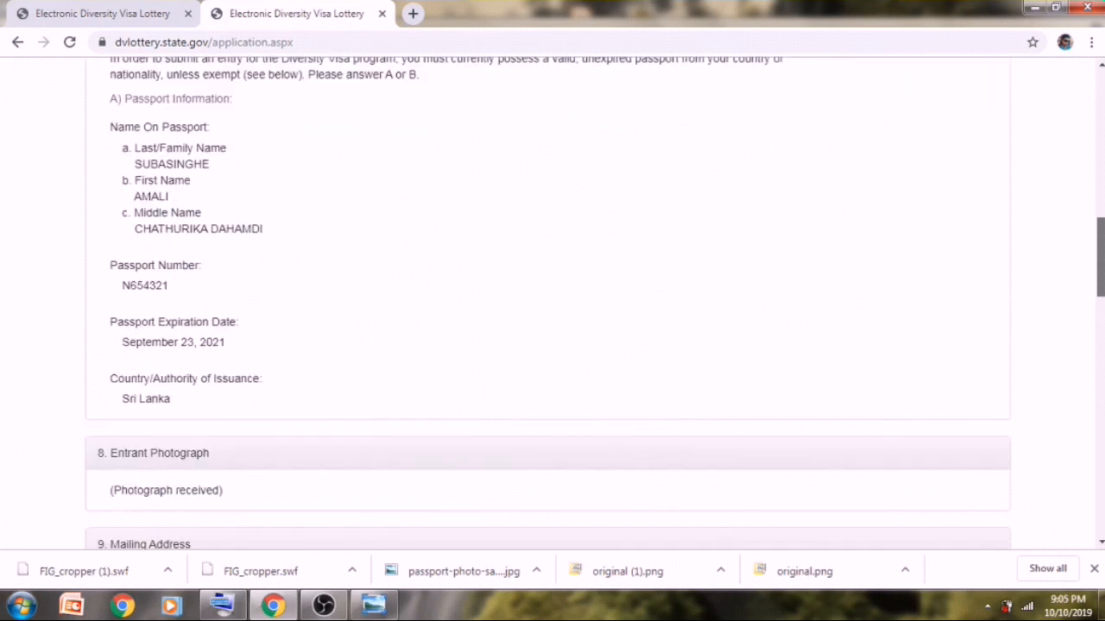
scroll(548, 302, "down", 6)
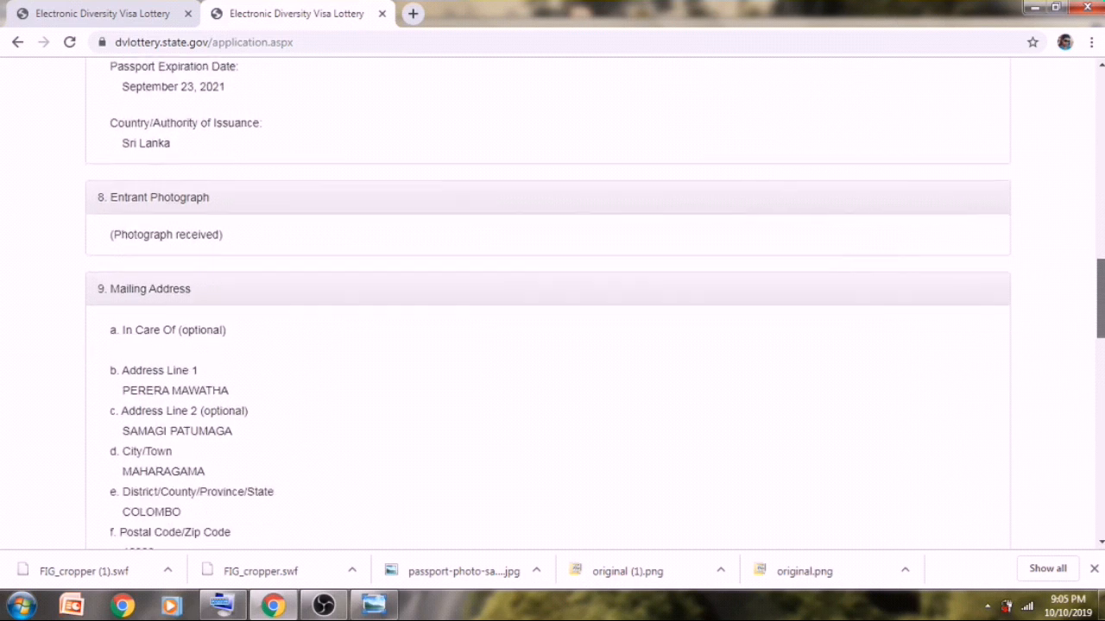
scroll(548, 302, "down", 7)
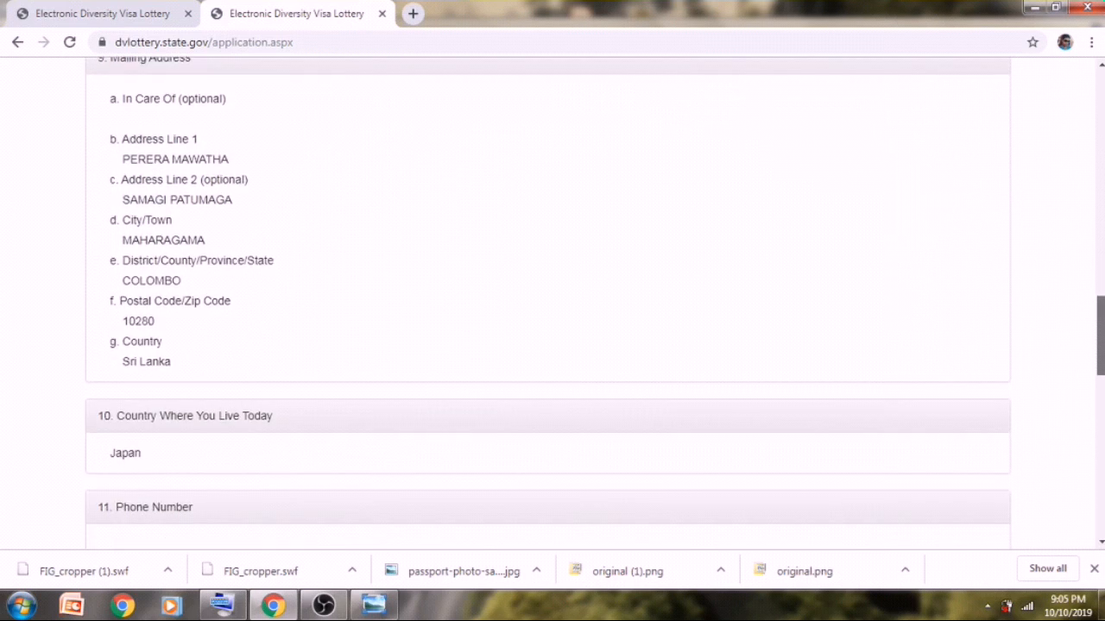
scroll(548, 302, "down", 8)
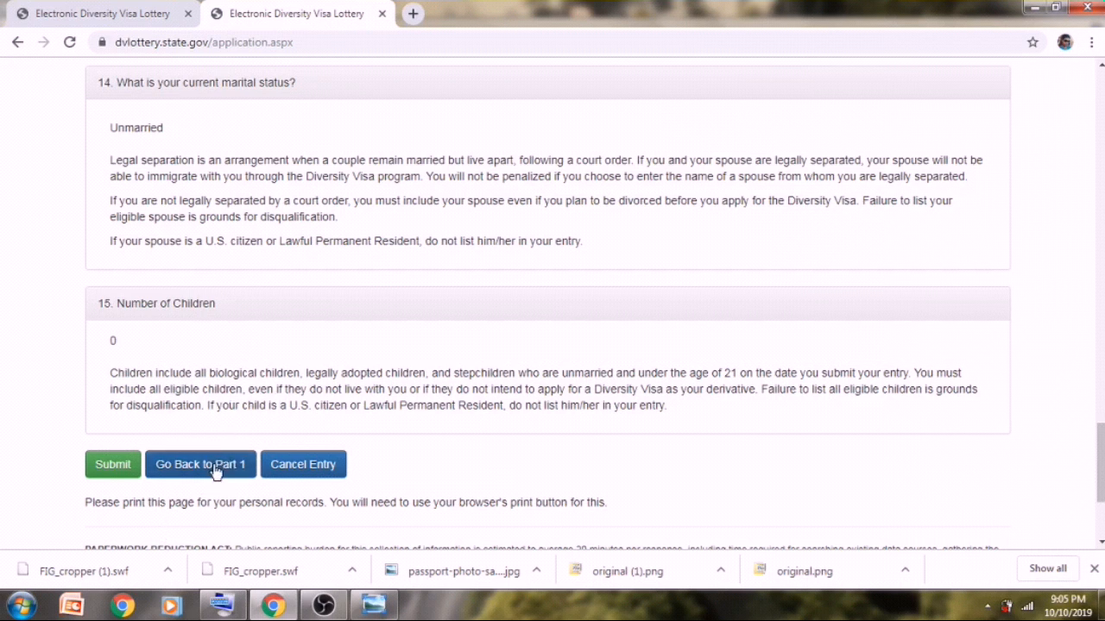
left_click(121, 468)
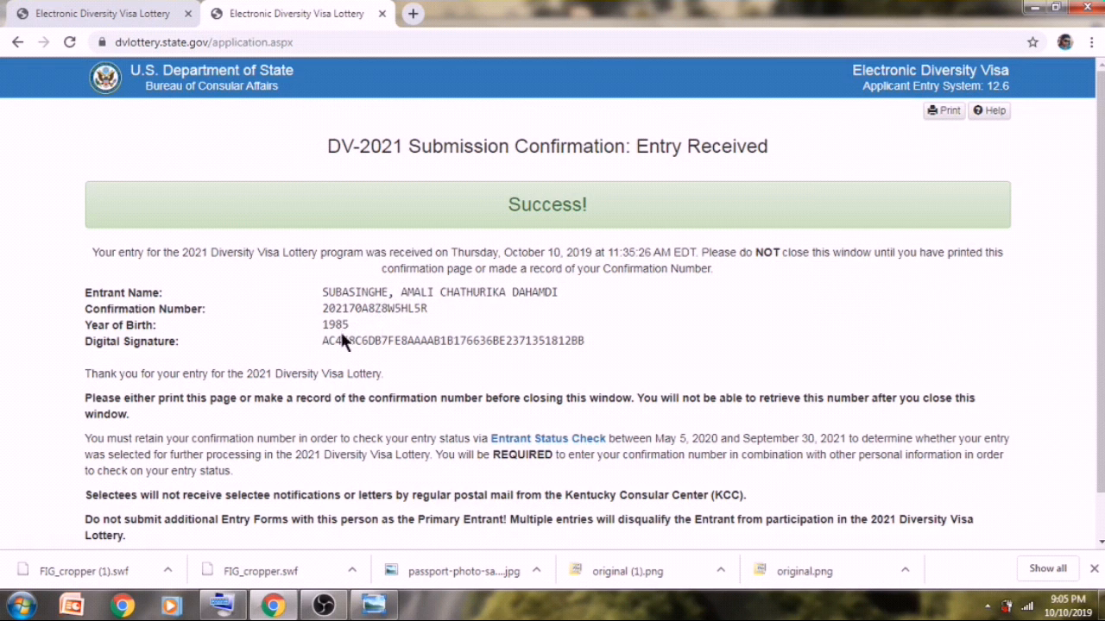
- Print the DV-2021 Submission Confirmation page
left_click(944, 110)
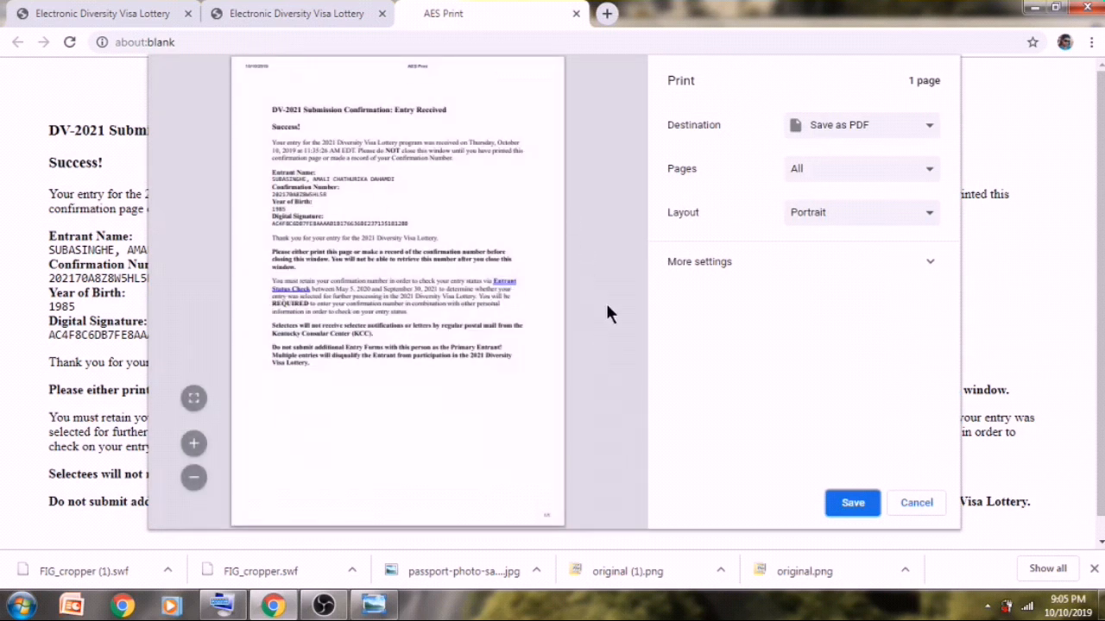
- Save the confirmation as the PDF 'AES Print' on the Desktop
left_click(931, 130)
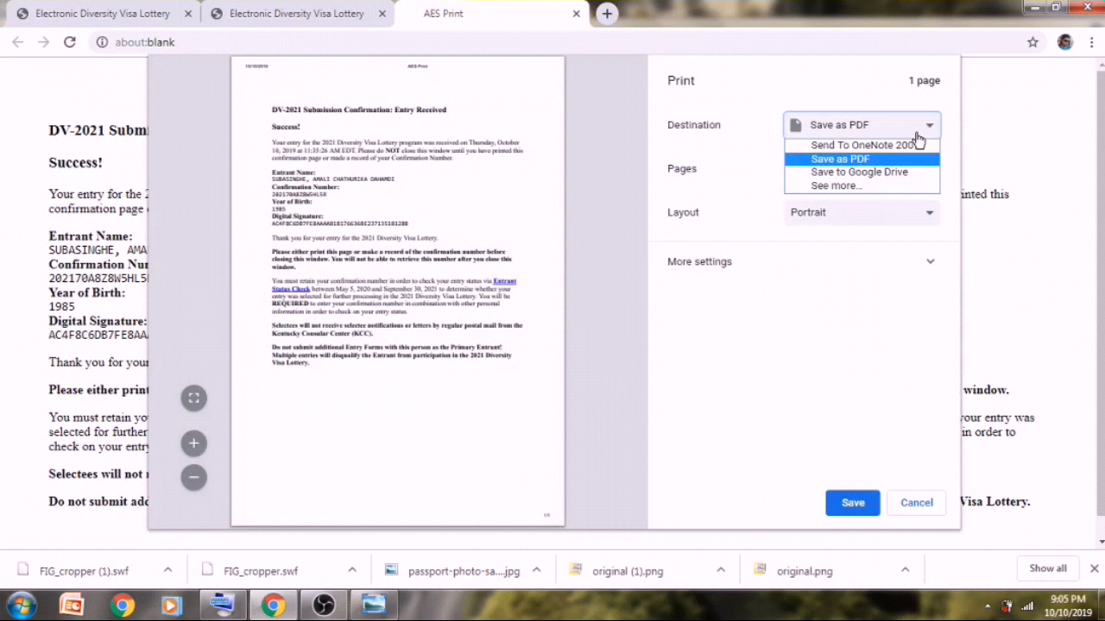
left_click(861, 160)
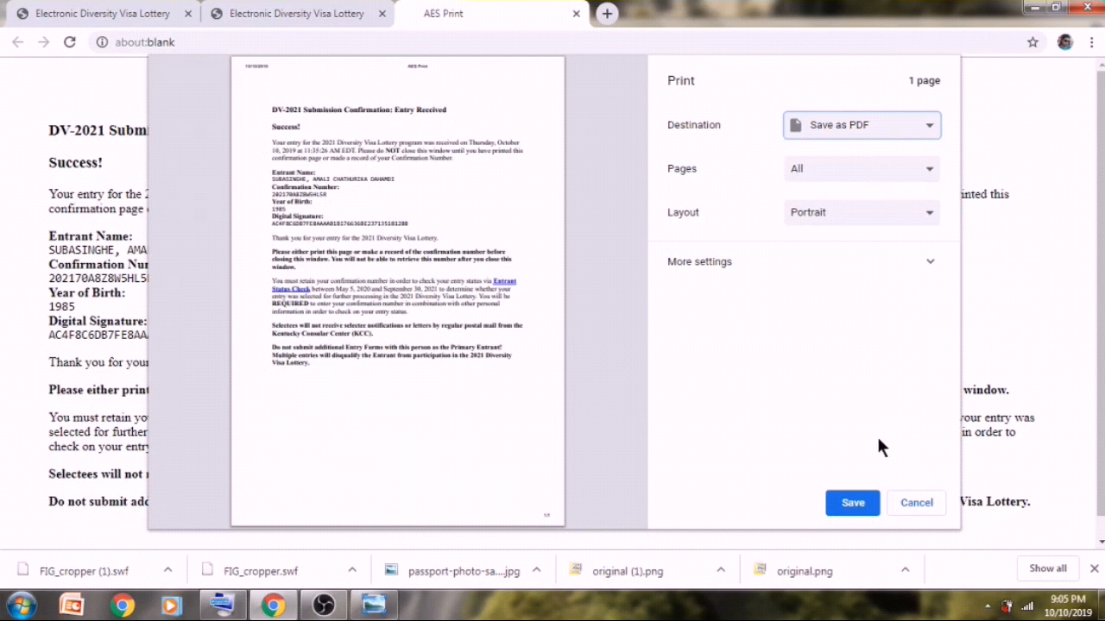
left_click(849, 510)
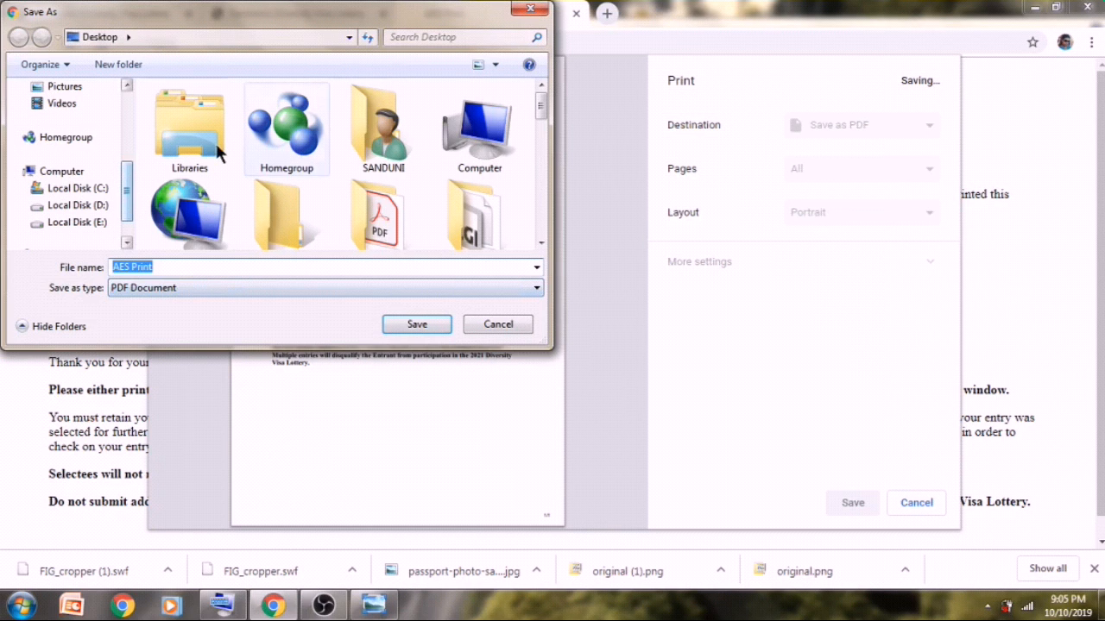
left_click(407, 326)
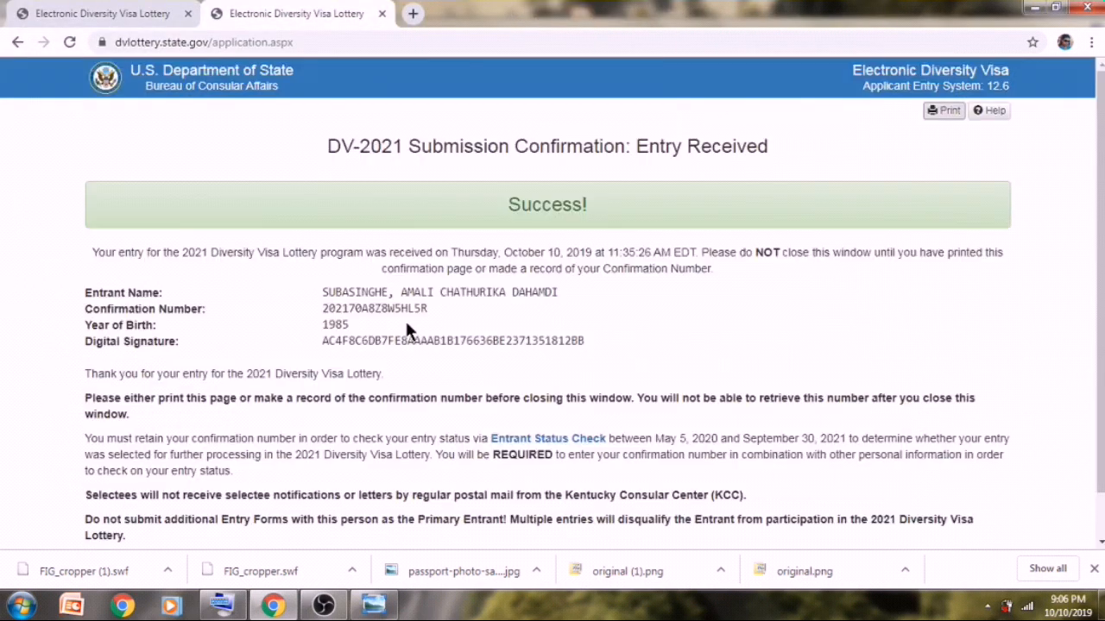
- Open AES Print.pdf from the desktop in maximized Acrobat Reader, then return to Chrome
left_click(1038, 15)
left_click(1037, 11)
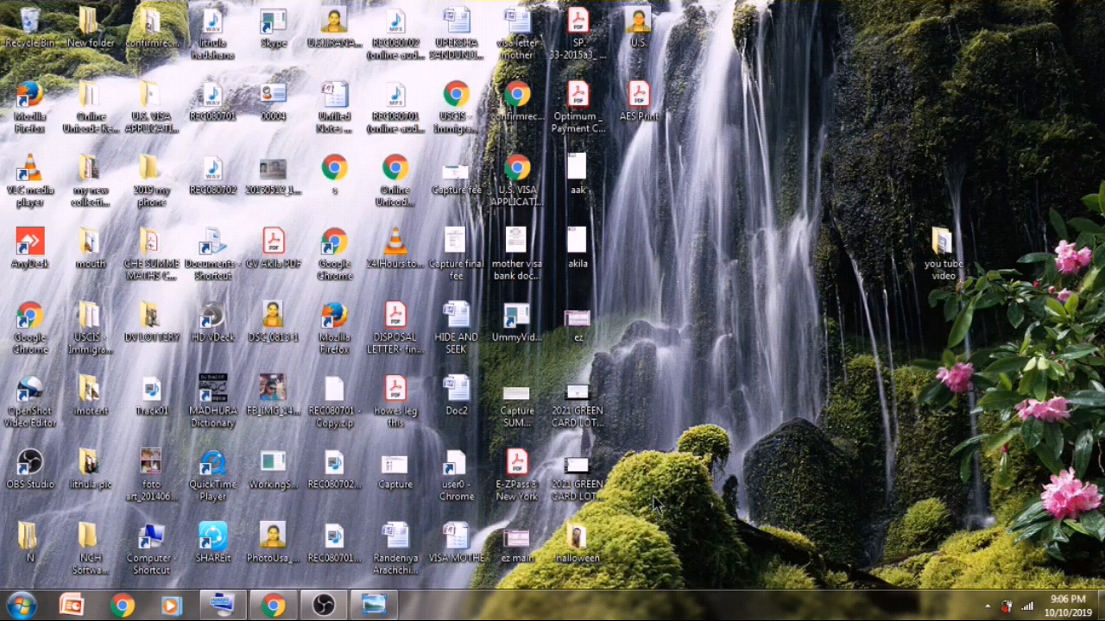
left_click(643, 104)
double_click(643, 103)
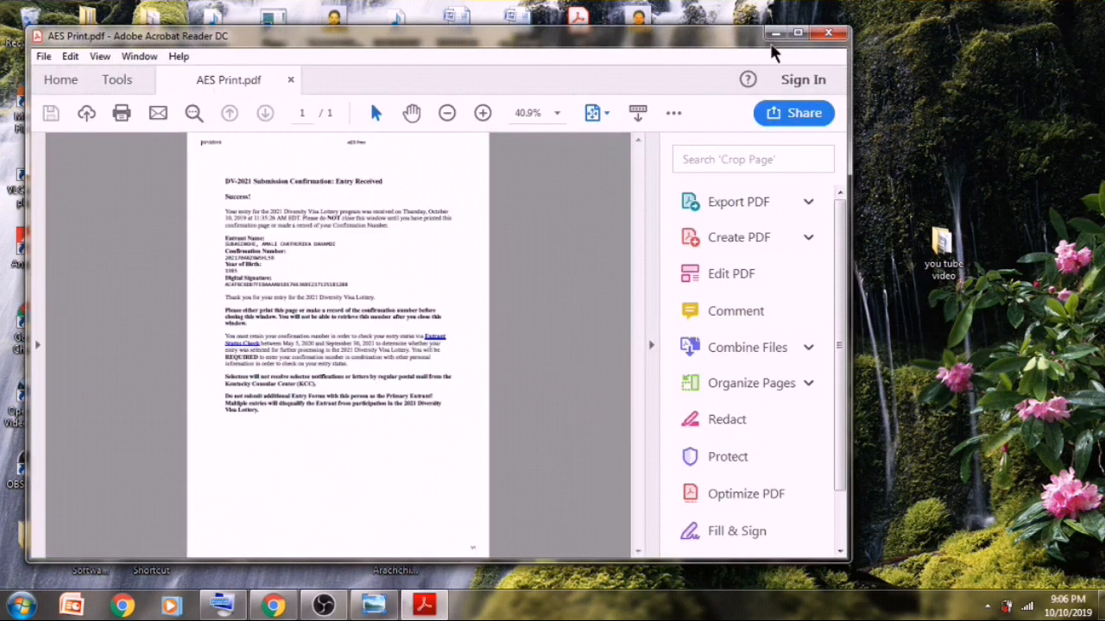
left_click(794, 35)
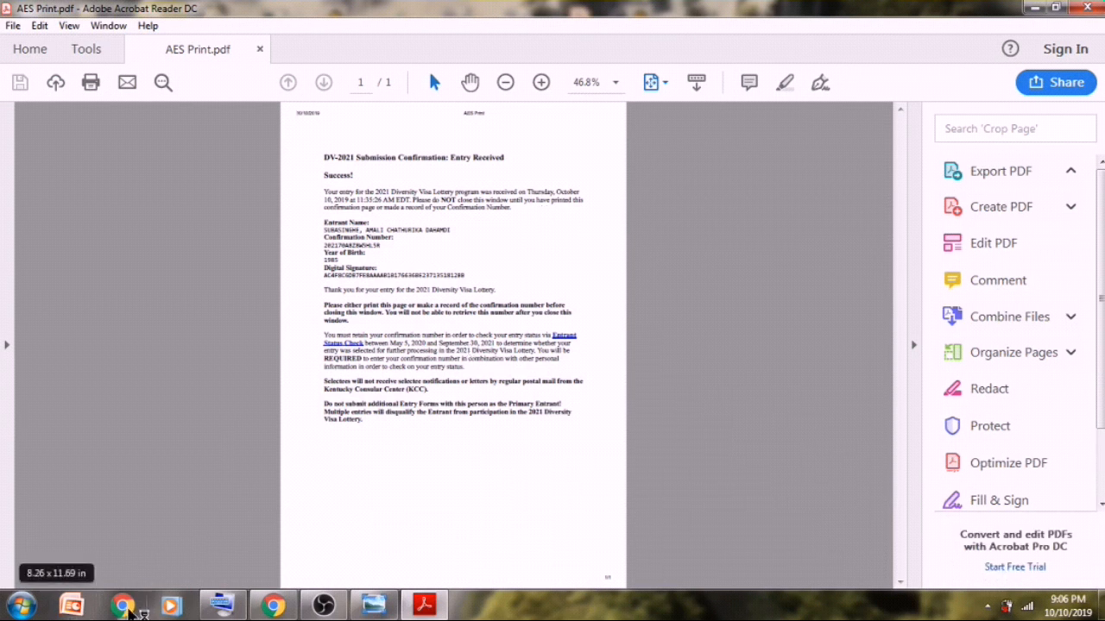
left_click(123, 607)
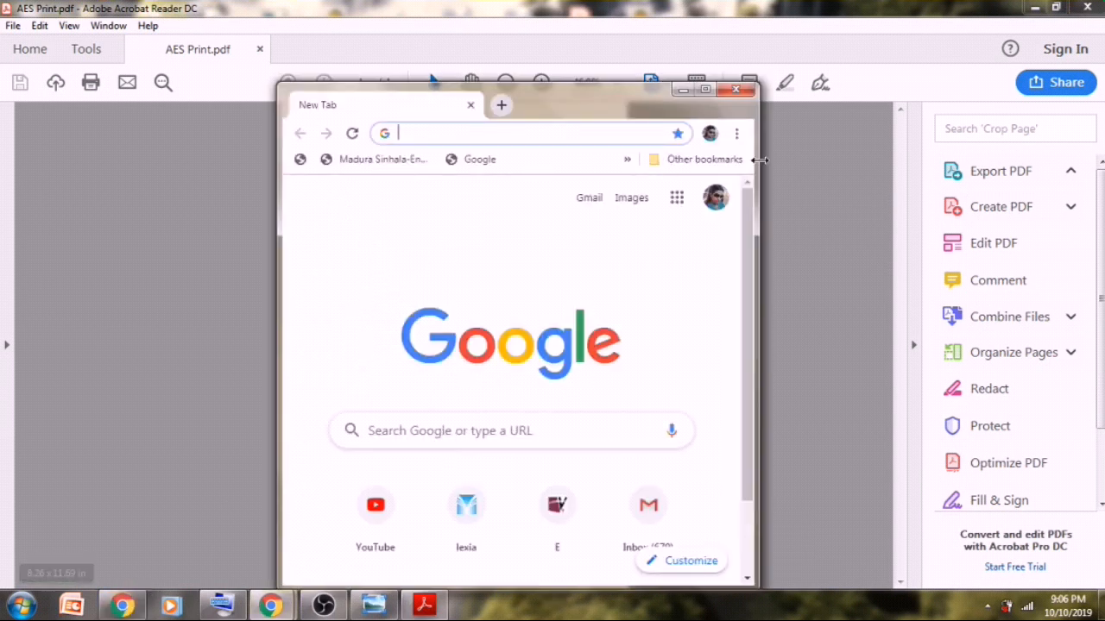
- Open the Gmail inbox from its shortcut tile and maximize the Chrome window
left_click(645, 516)
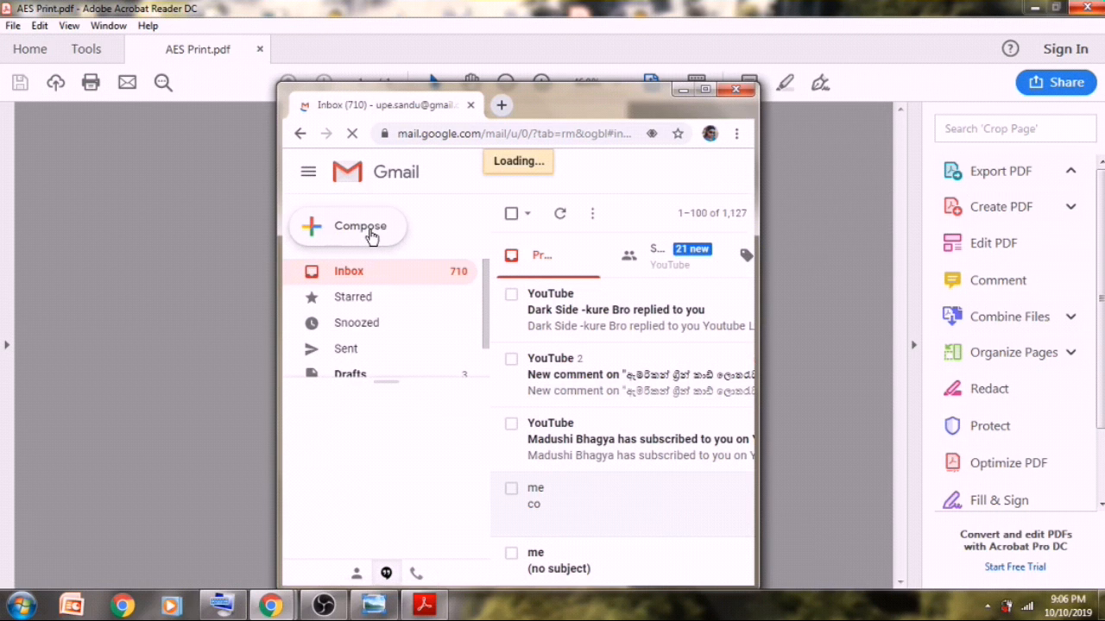
left_click(710, 89)
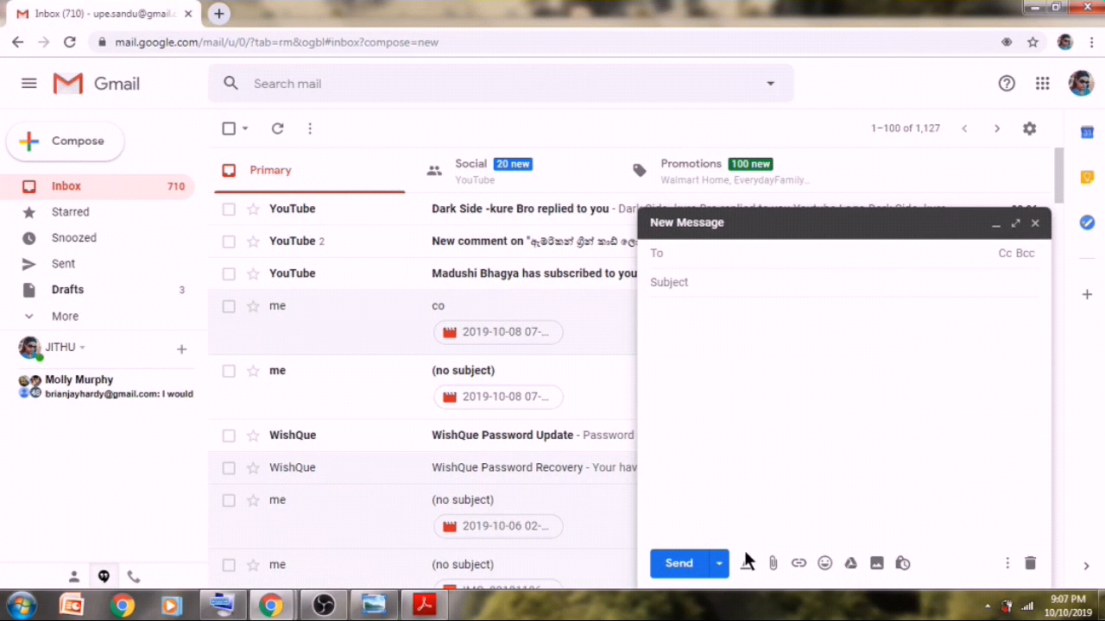
- Expand the new message to full size and attach AES Print.pdf from the Desktop
left_click(1016, 224)
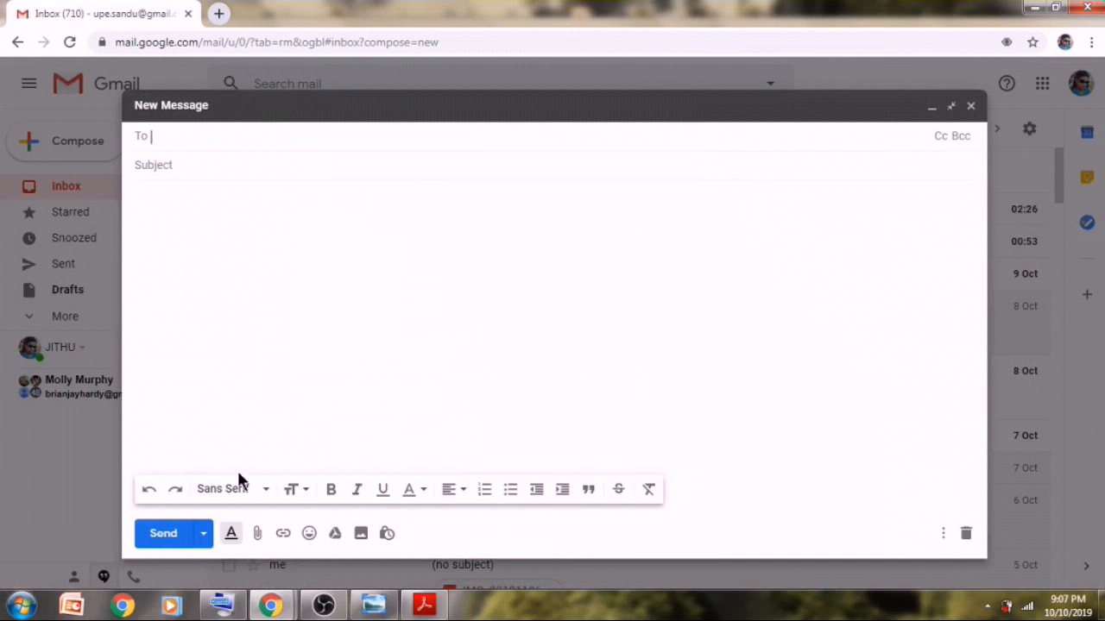
left_click(254, 541)
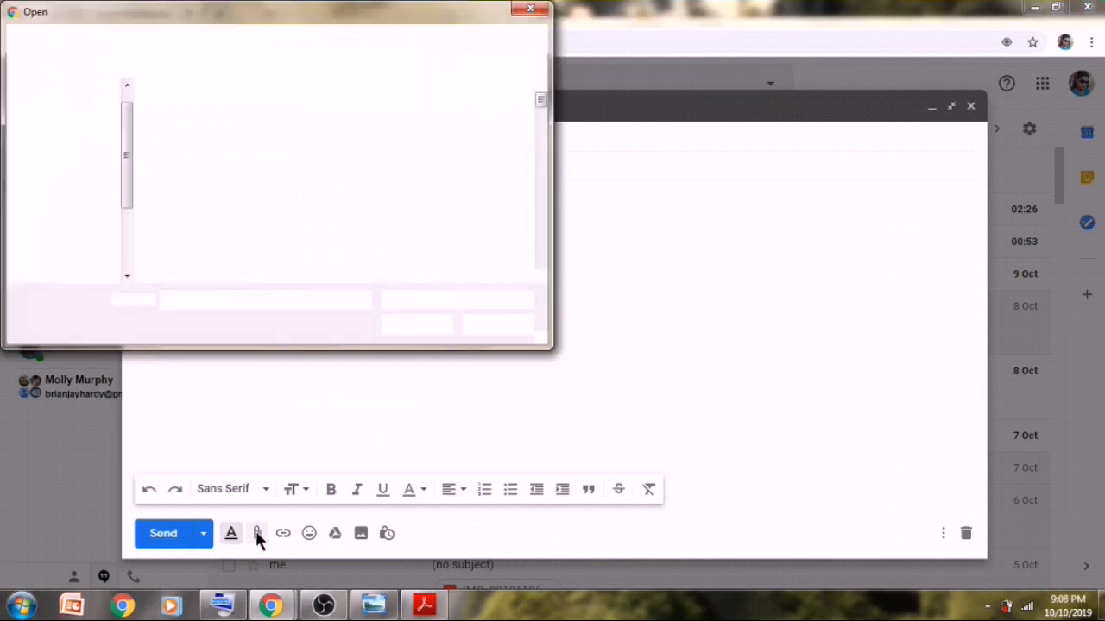
left_click_drag(542, 100, 548, 164)
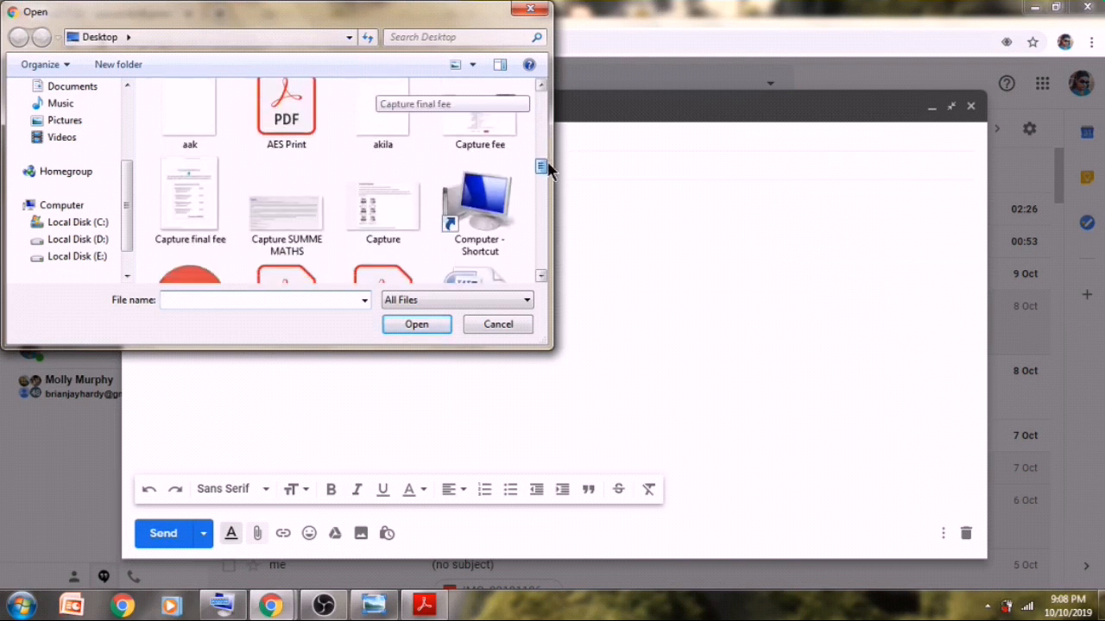
left_click(293, 117)
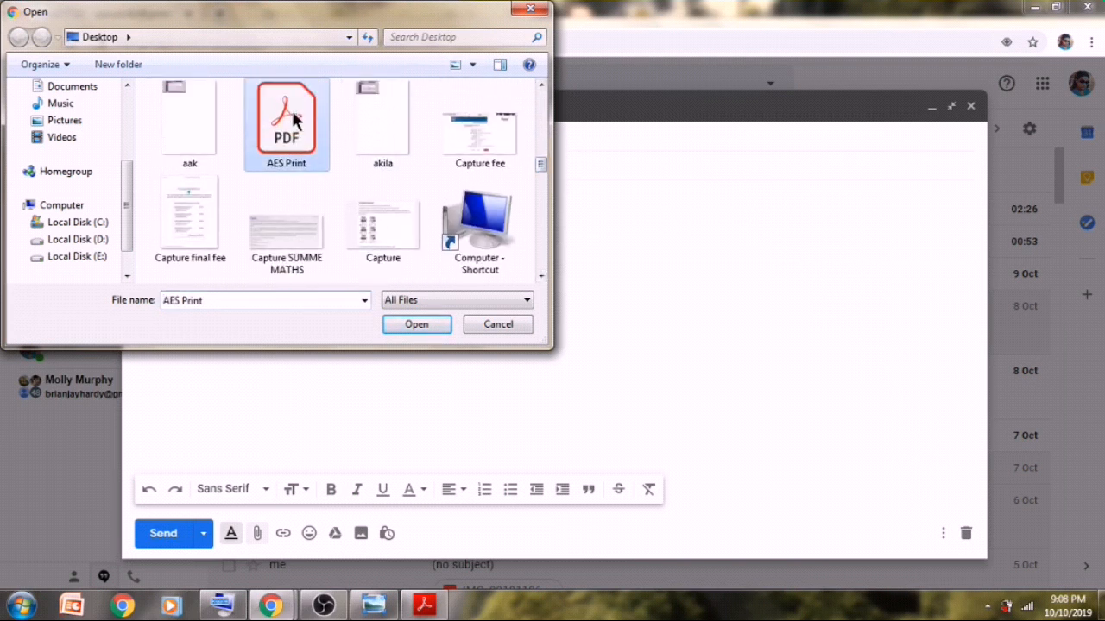
left_click(419, 323)
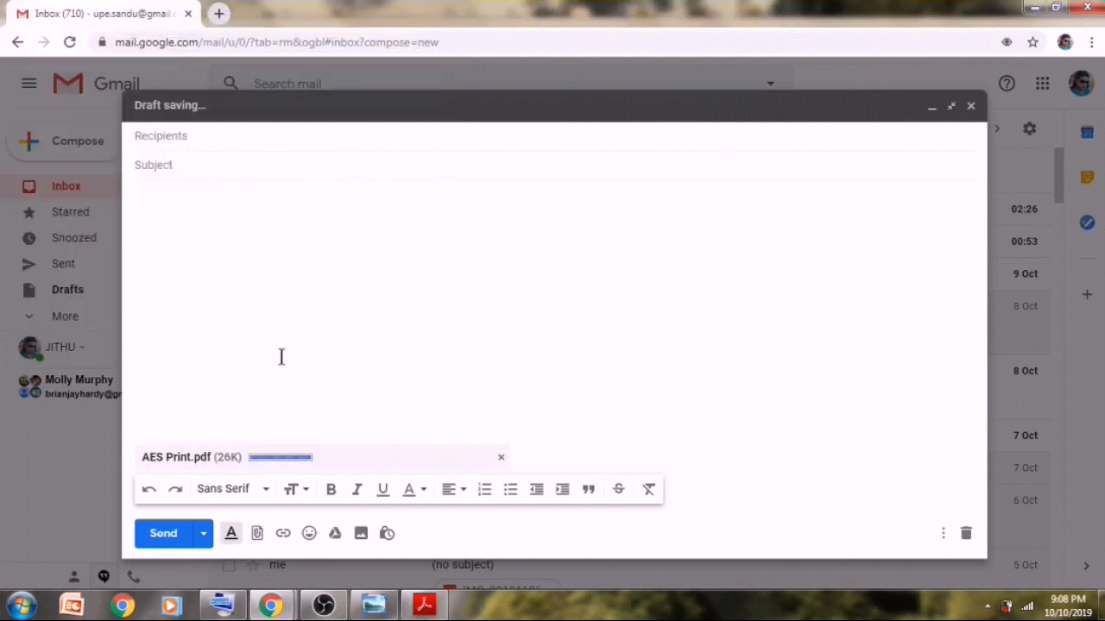
left_click(212, 138)
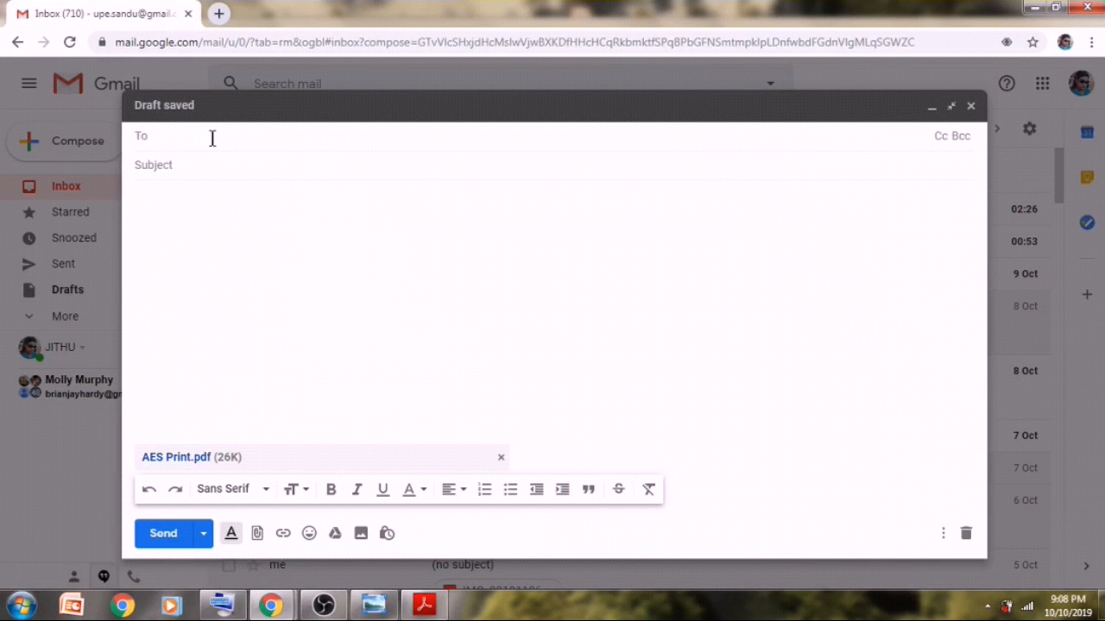
- Address the email to your own account and begin the subject with 'DV LOTTERY'
type("U")
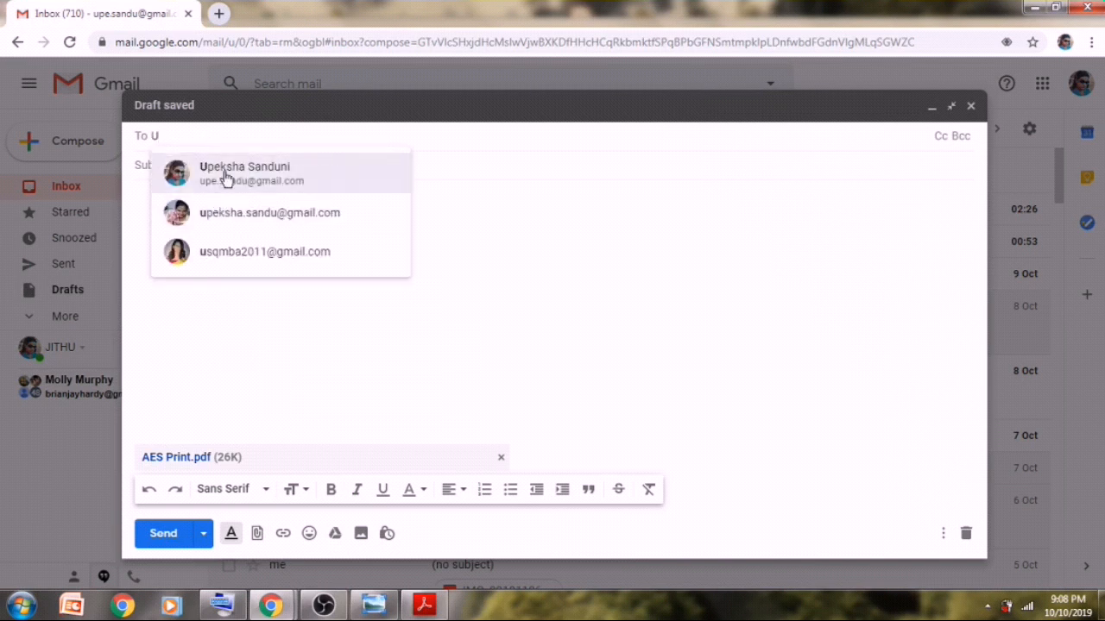
left_click(224, 172)
left_click(179, 161)
type("D")
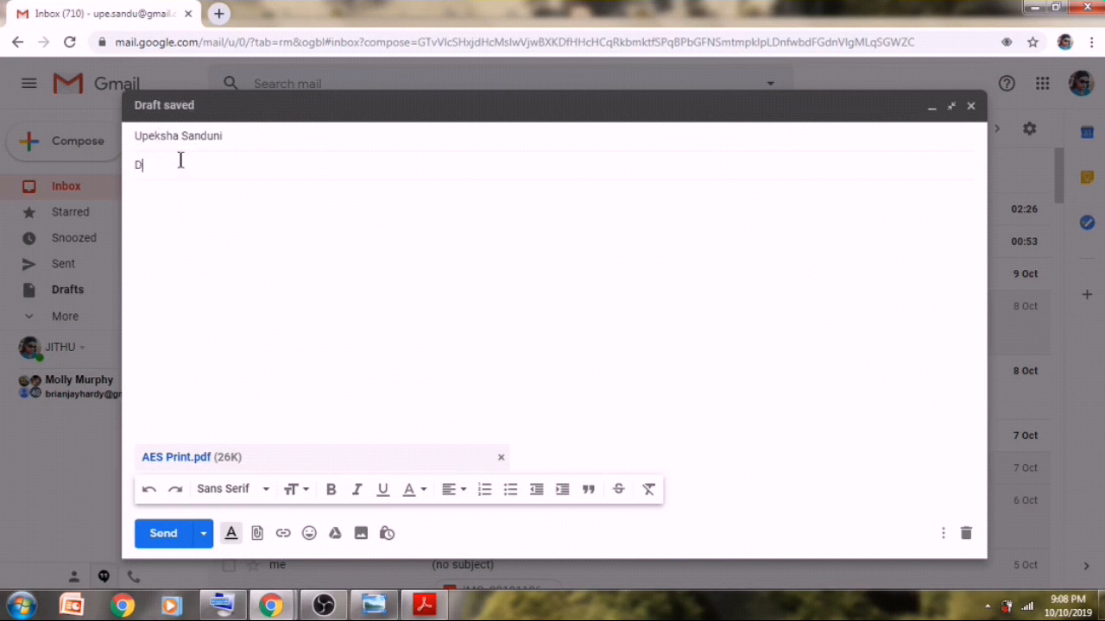
type("V LOTT")
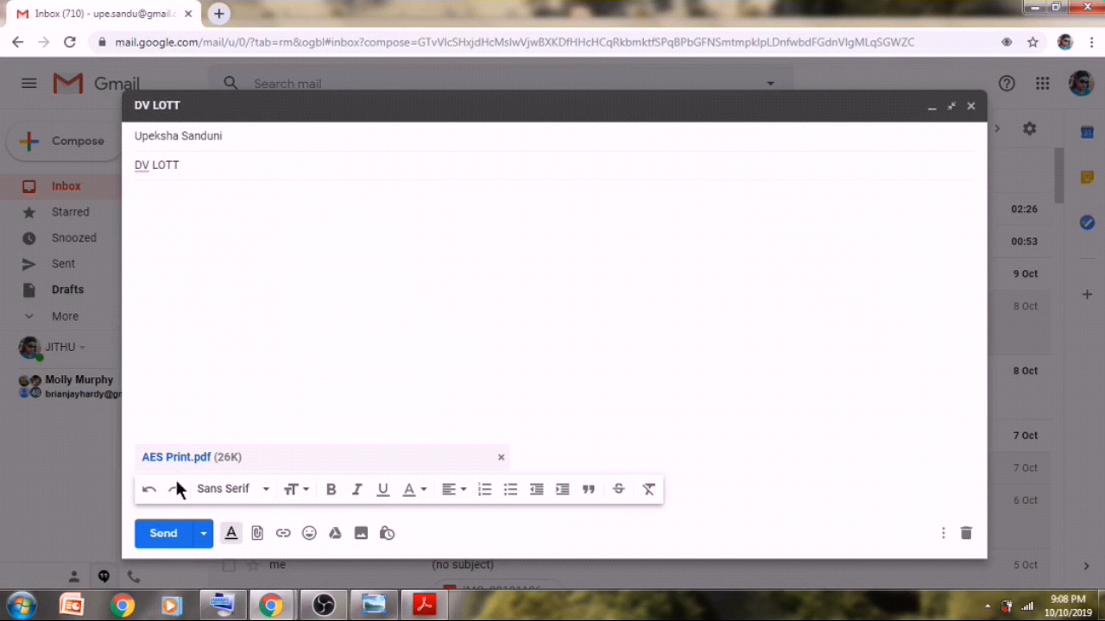
left_click(221, 604)
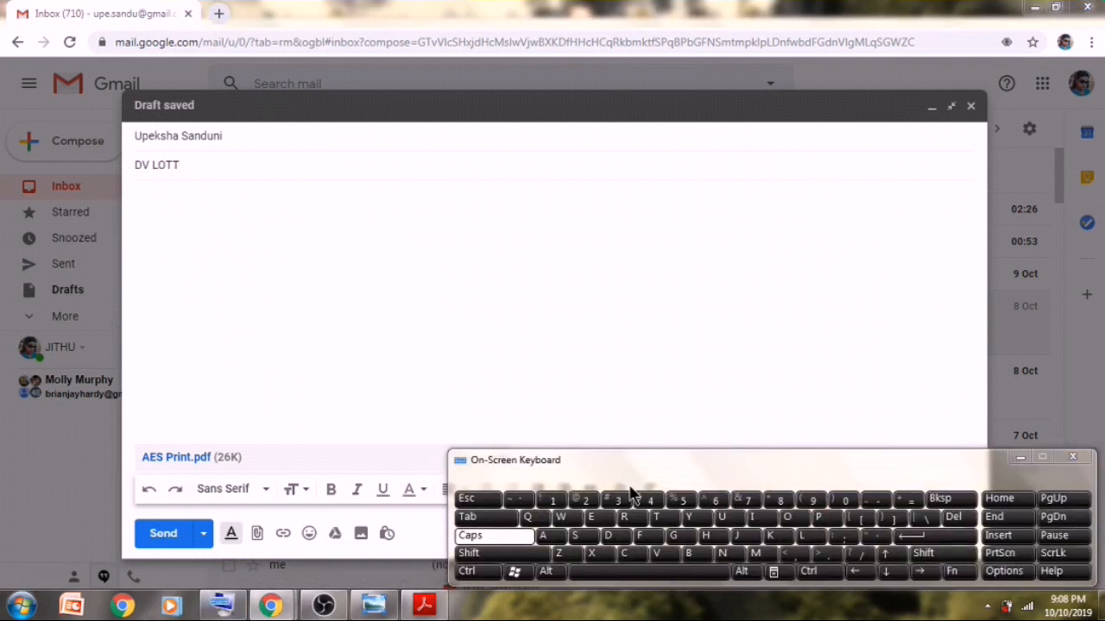
left_click(630, 518)
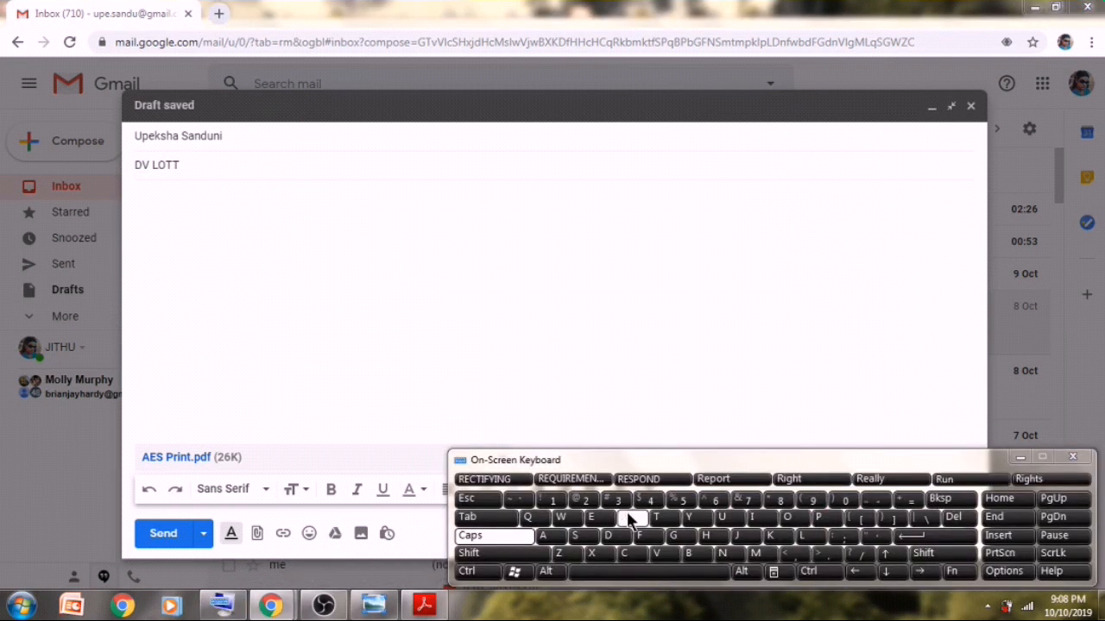
left_click(327, 164)
type("E")
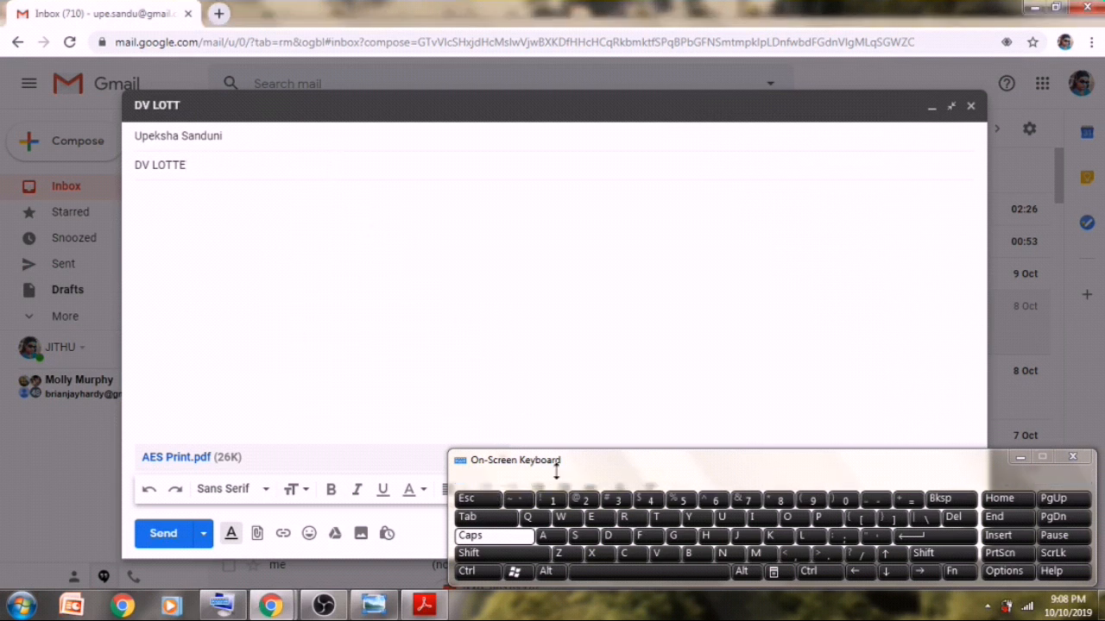
type("RY")
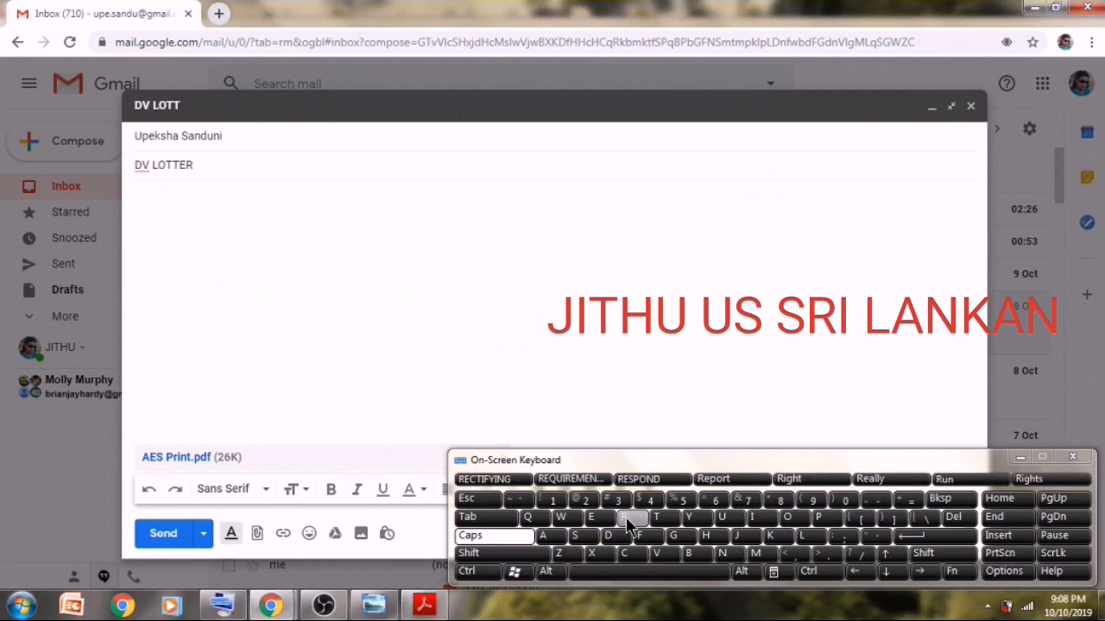
- Complete the subject as 'DV LOTTERY 2021 CONFERMATION PAGE', fixing the typo in CONFERMATION
left_click(586, 500)
left_click(845, 499)
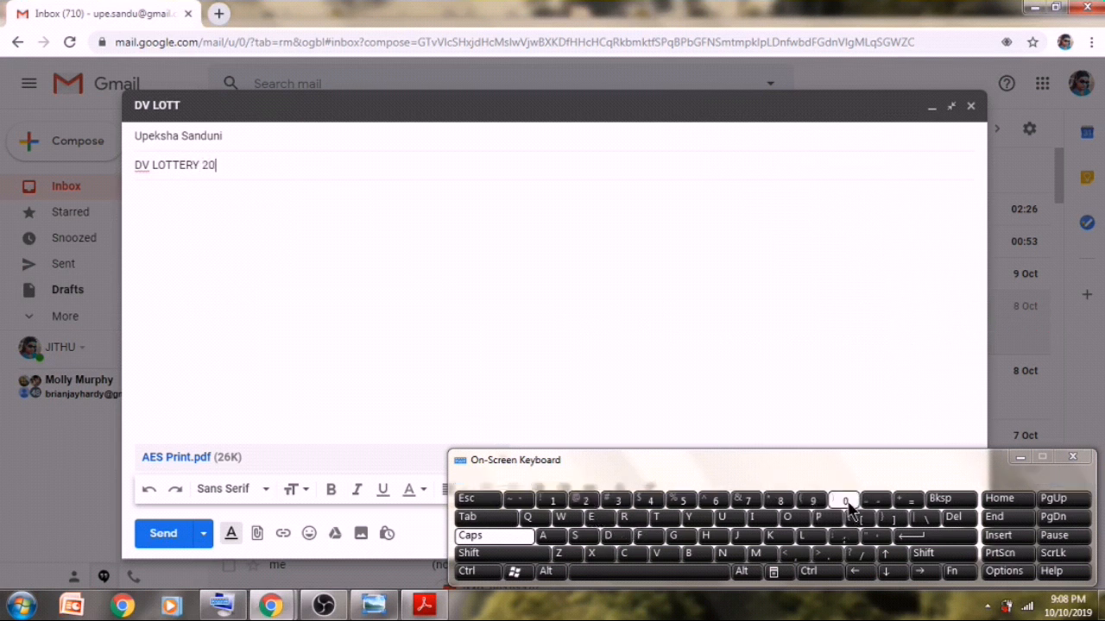
left_click(585, 500)
left_click(552, 500)
left_click(617, 573)
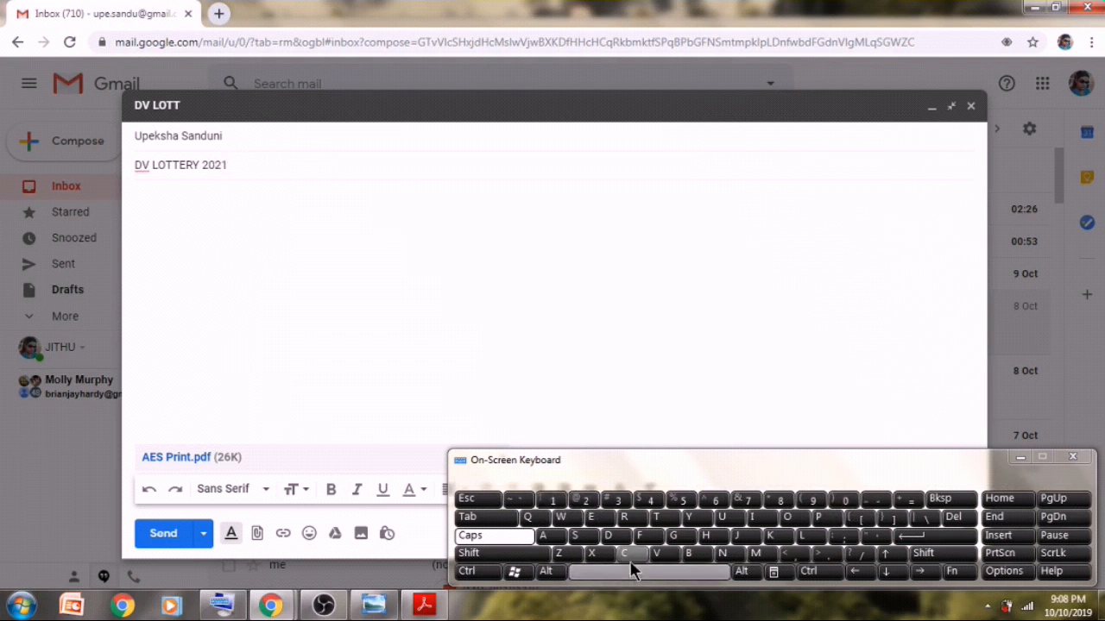
left_click(632, 553)
left_click(634, 554)
type("NFE")
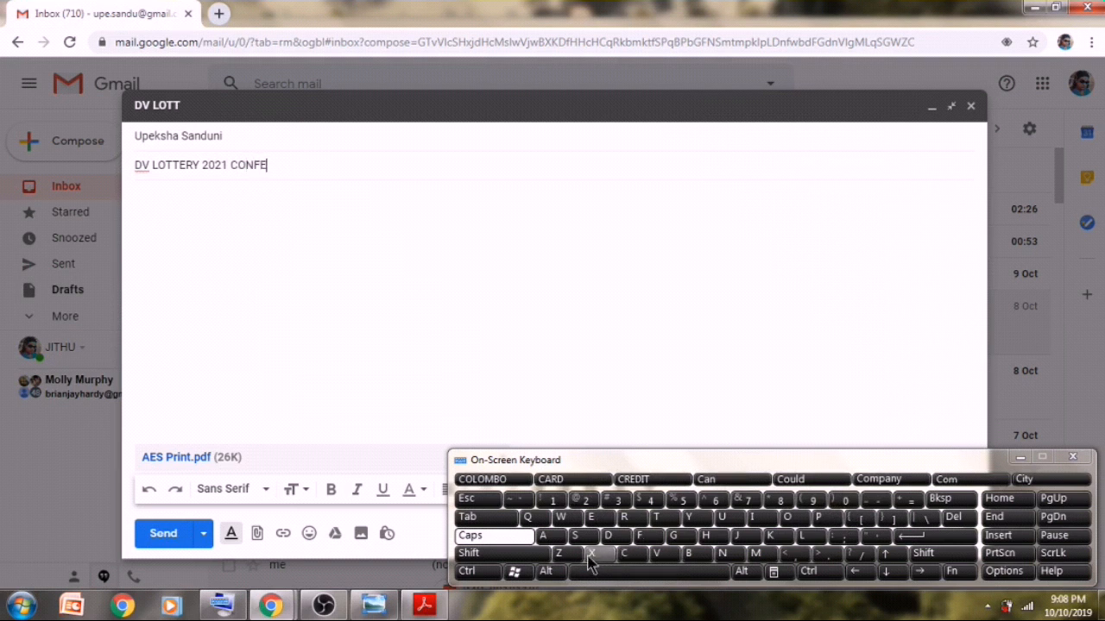
type("RMA")
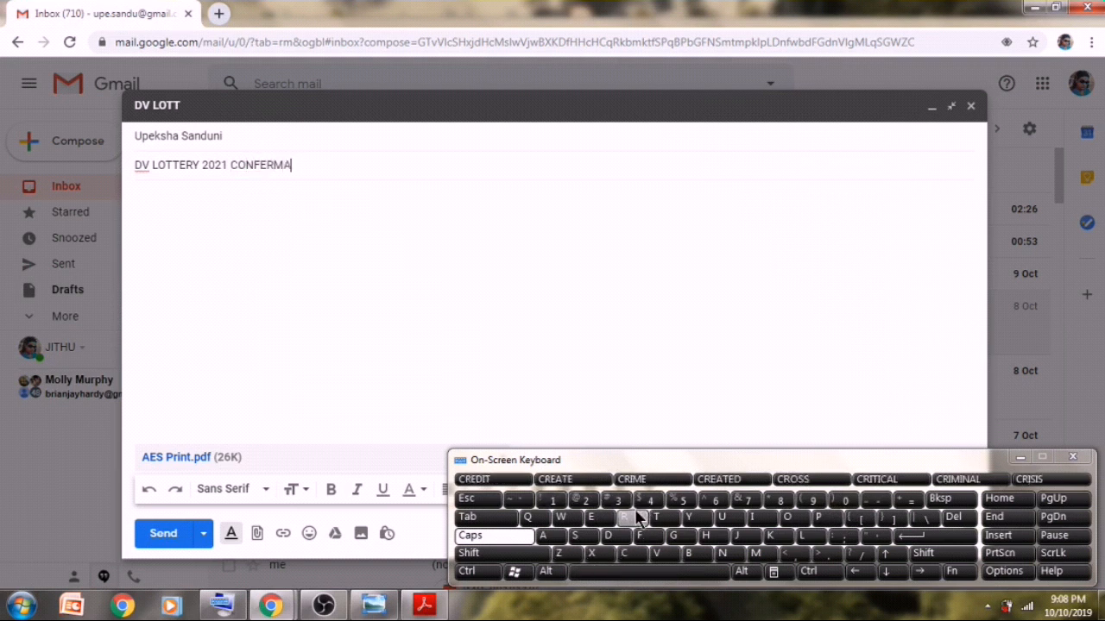
type("TUON")
key("BackSpace")
key("BackSpace")
type("ION PA")
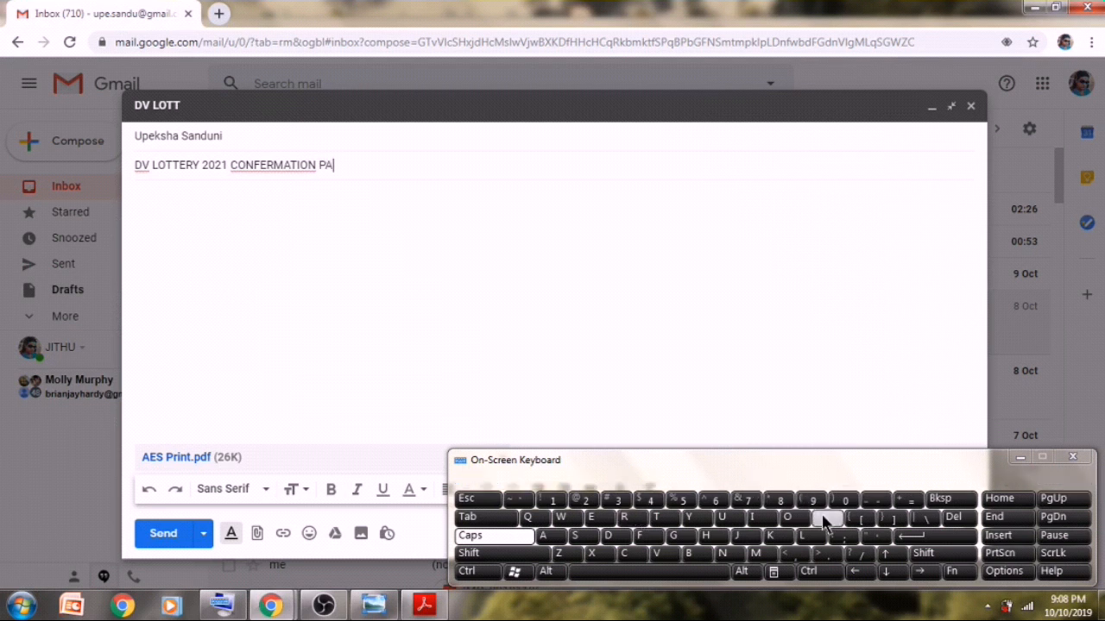
type("GE")
- Send the email, check it in the Gmail inbox, then switch to the DV Lottery window
left_click(156, 531)
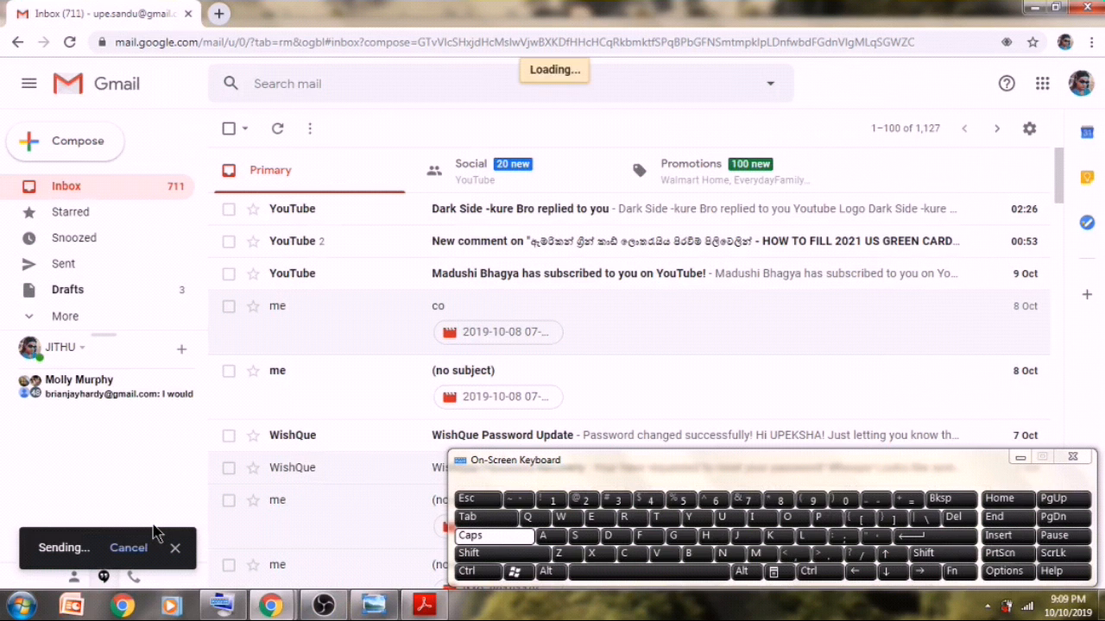
left_click(1033, 9)
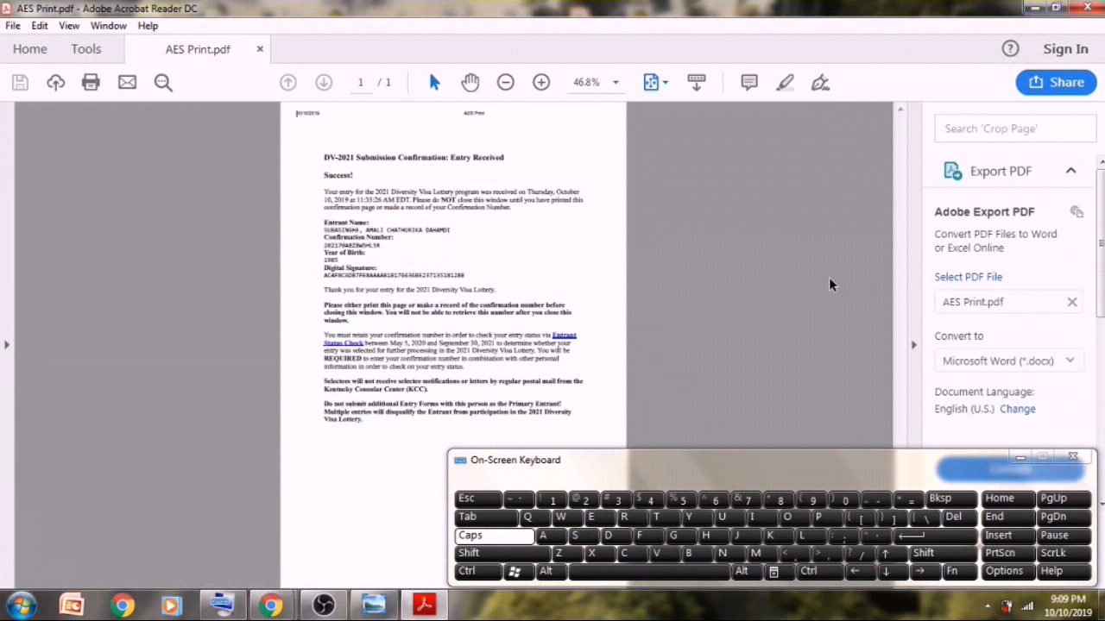
mouse_move(270, 606)
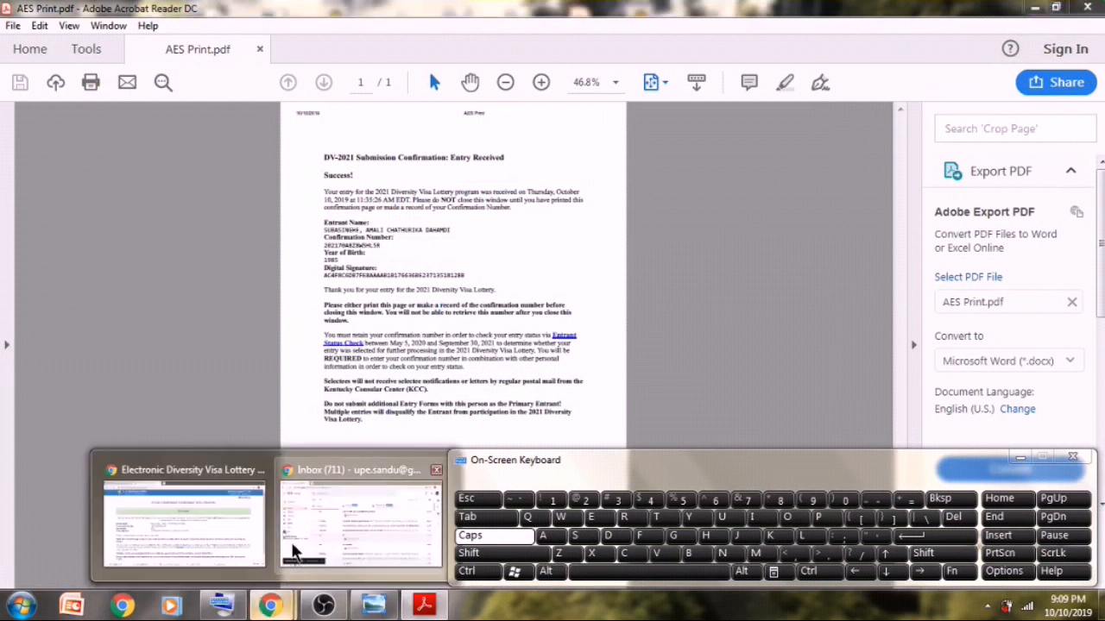
left_click(275, 528)
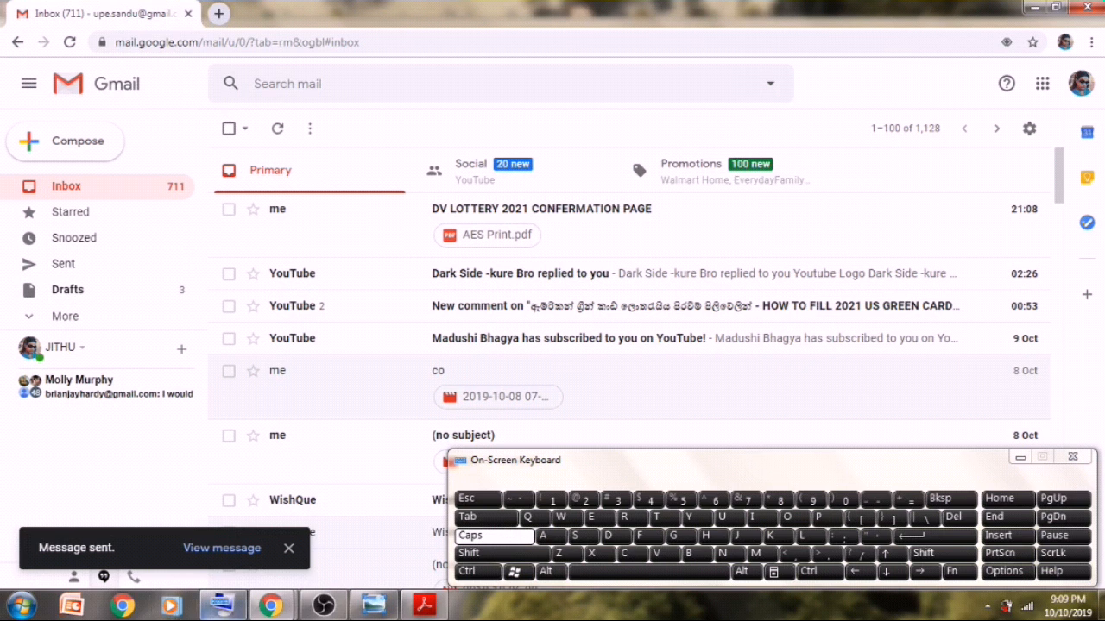
mouse_move(270, 606)
left_click(159, 532)
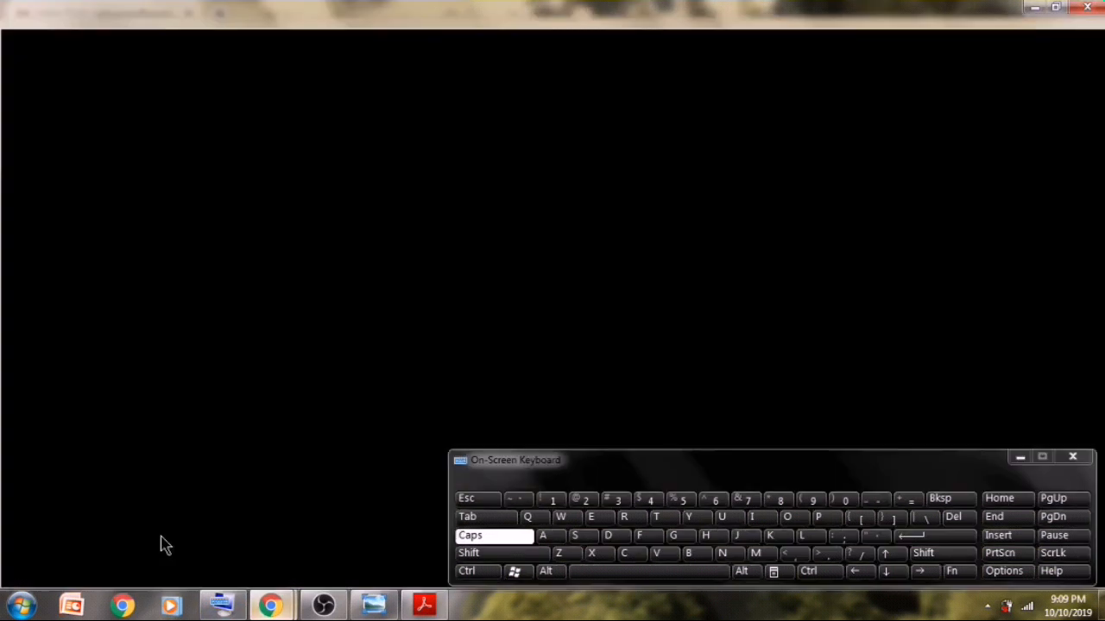
- Minimize the On-Screen Keyboard to reveal the DV-2021 Submission Confirmation page
left_click(1019, 458)
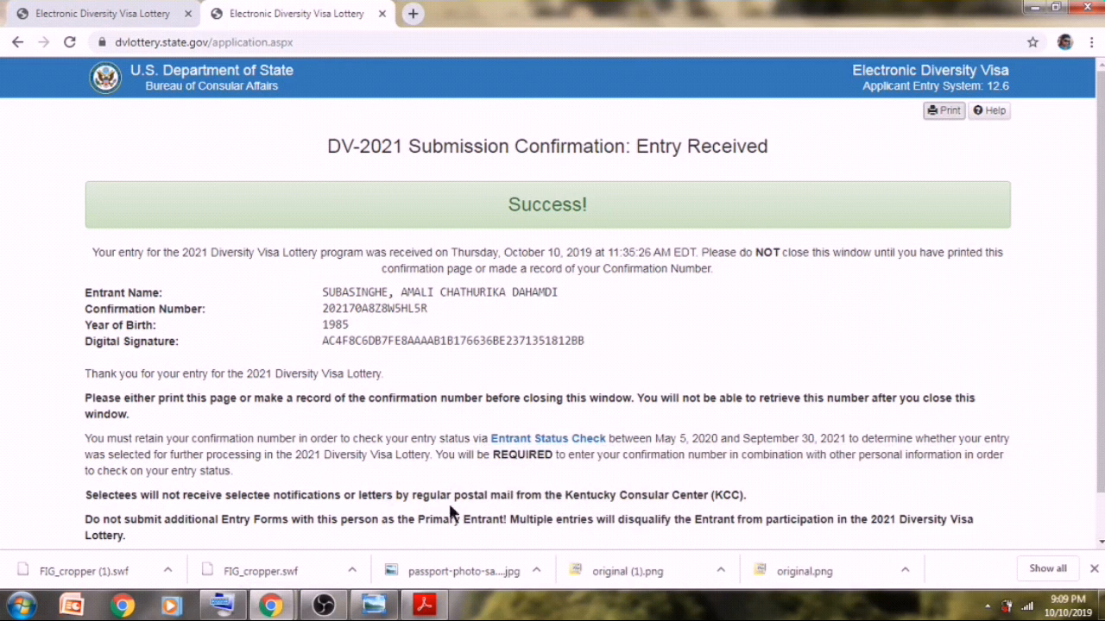